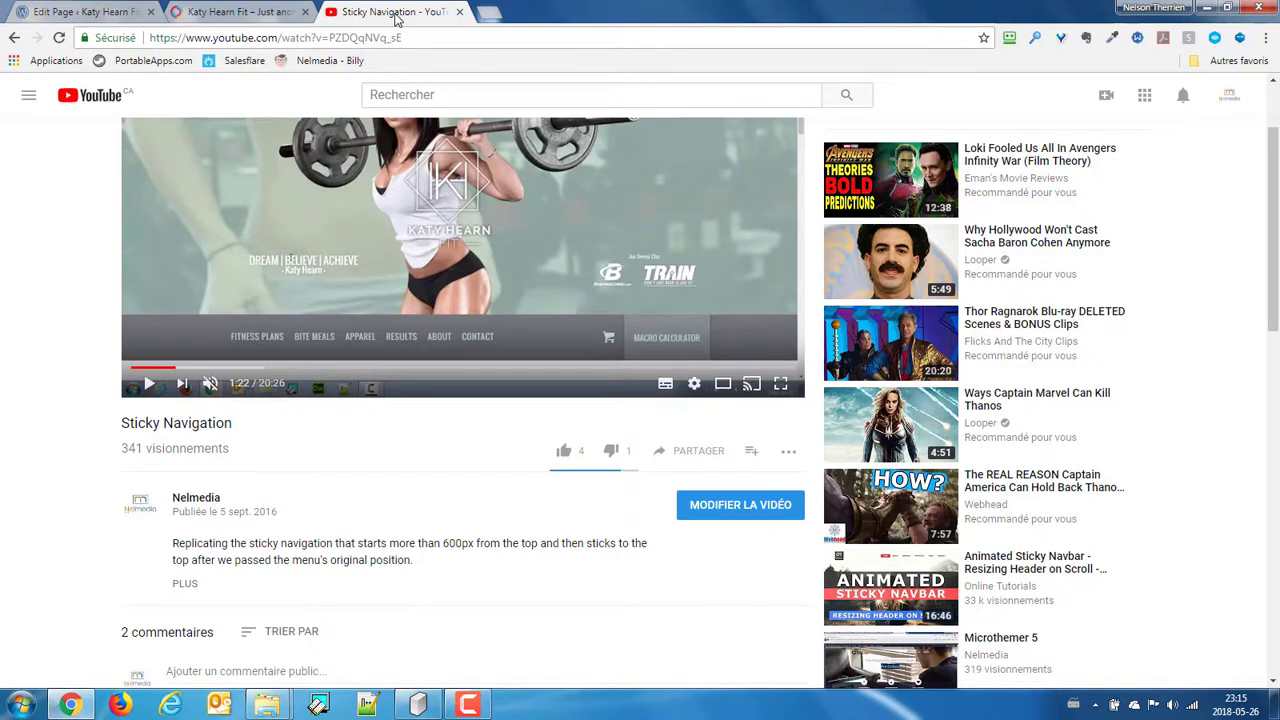
Step: Play the Sticky Navigation video on YouTube from 1:22
scroll(300, 200, up, 2)
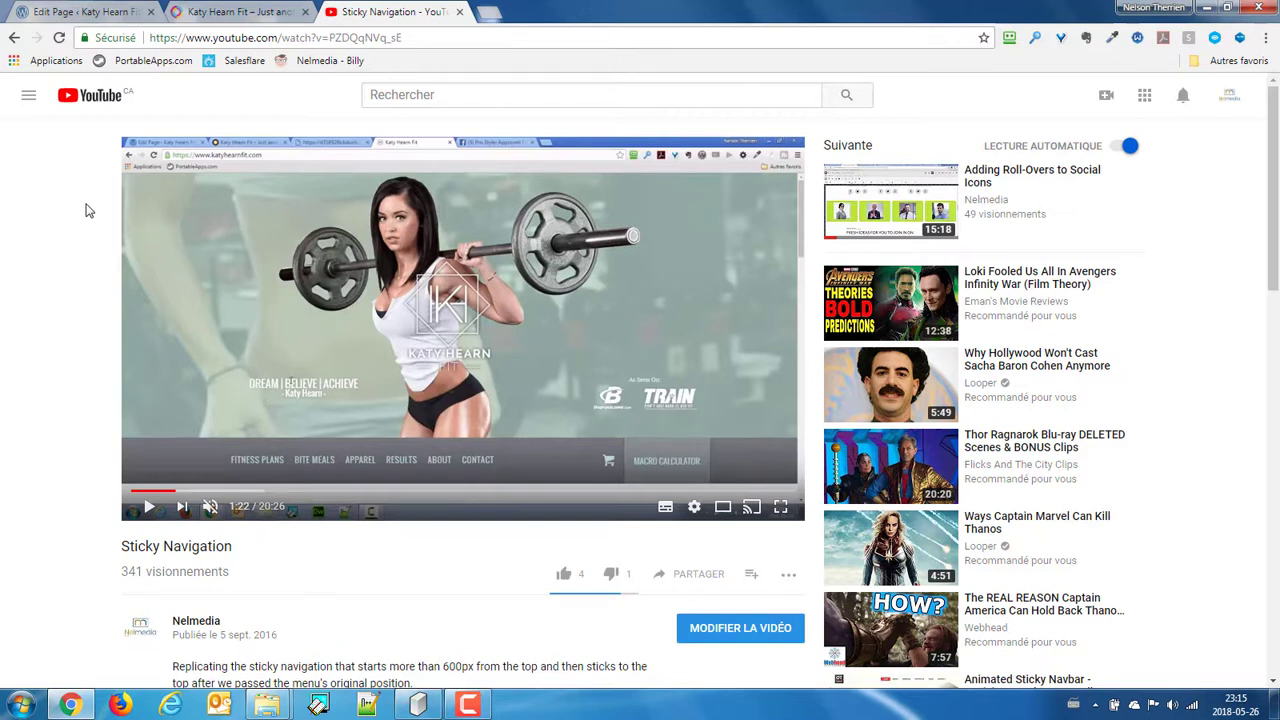
click(148, 508)
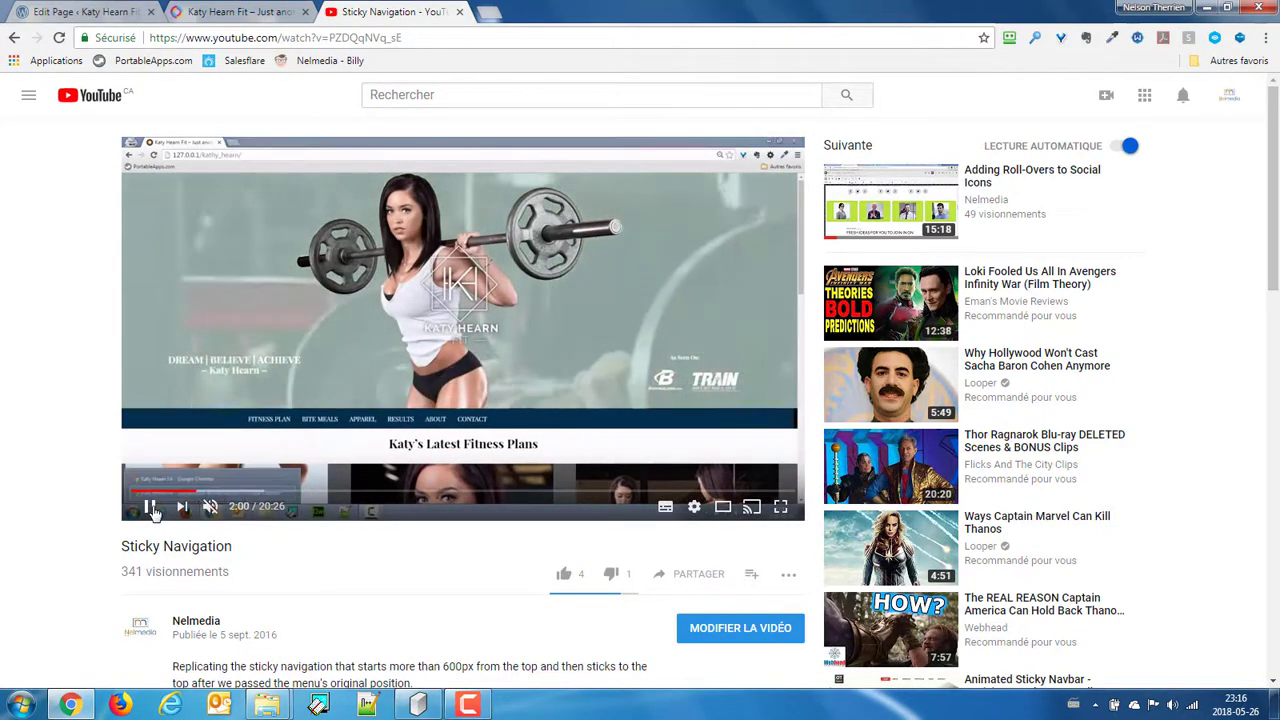
Step: Pause the video at 2:01 and return to the Home page's ProStyler Builder editor
click(150, 507)
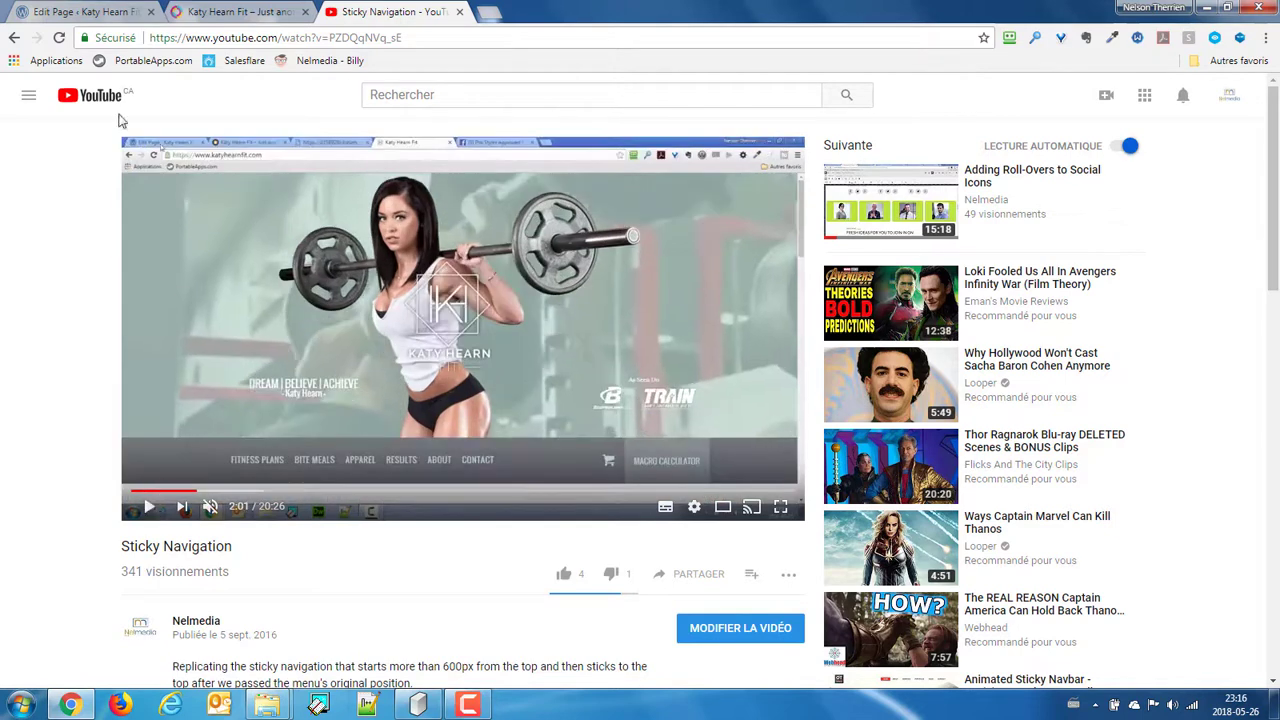
click(113, 11)
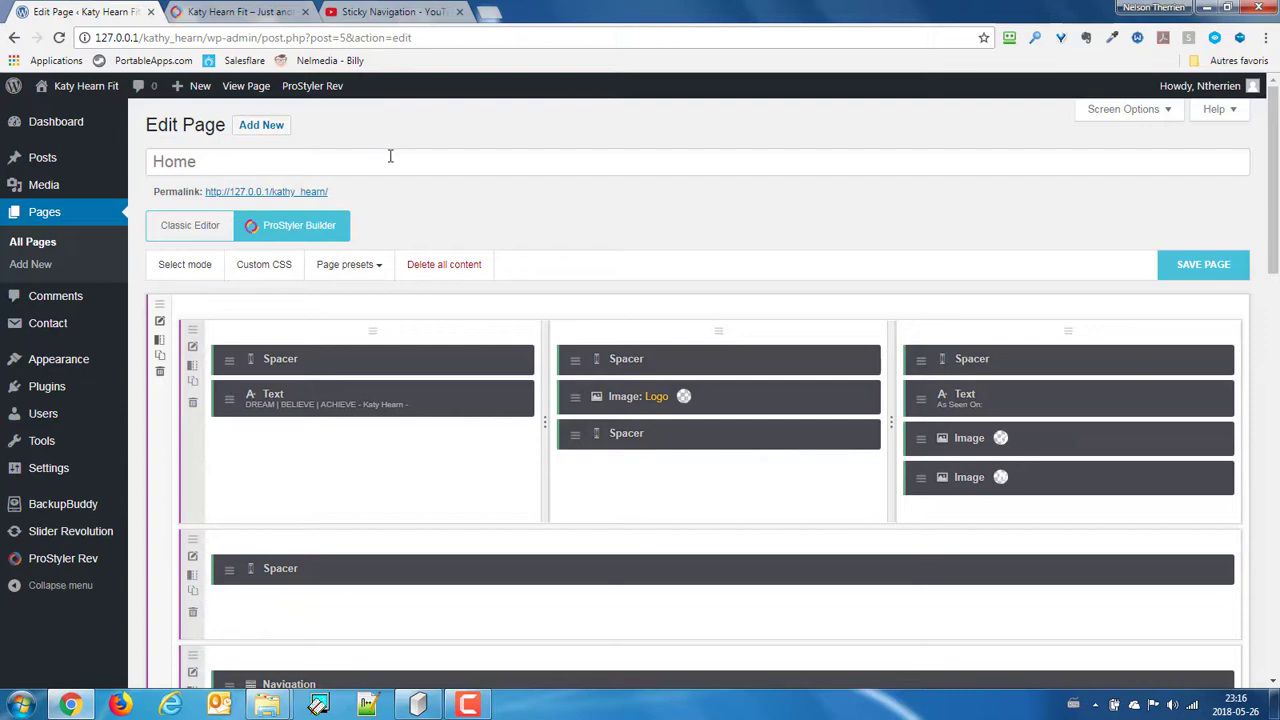
Step: View the live Katy Hearn Fit home page, scrolling past the hero to the navigation bar
click(266, 16)
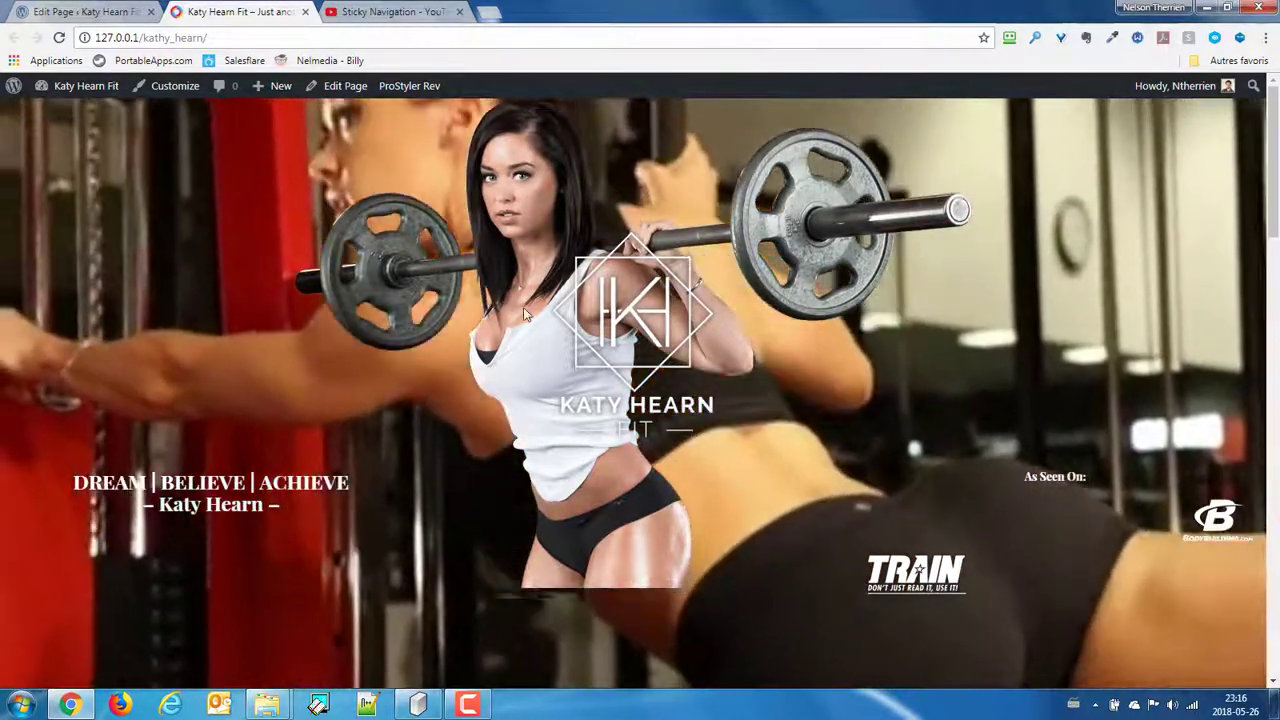
scroll(525, 311, down, 10)
scroll(525, 313, up, 5)
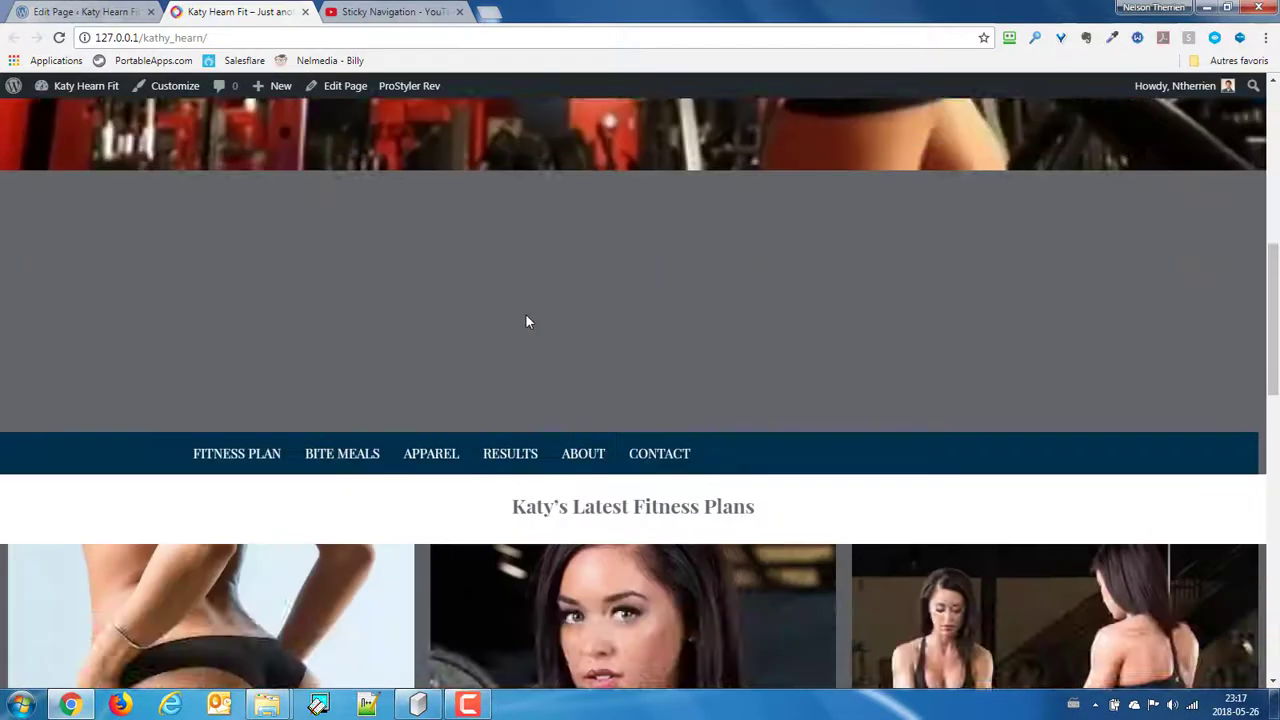
scroll(527, 316, up, 5)
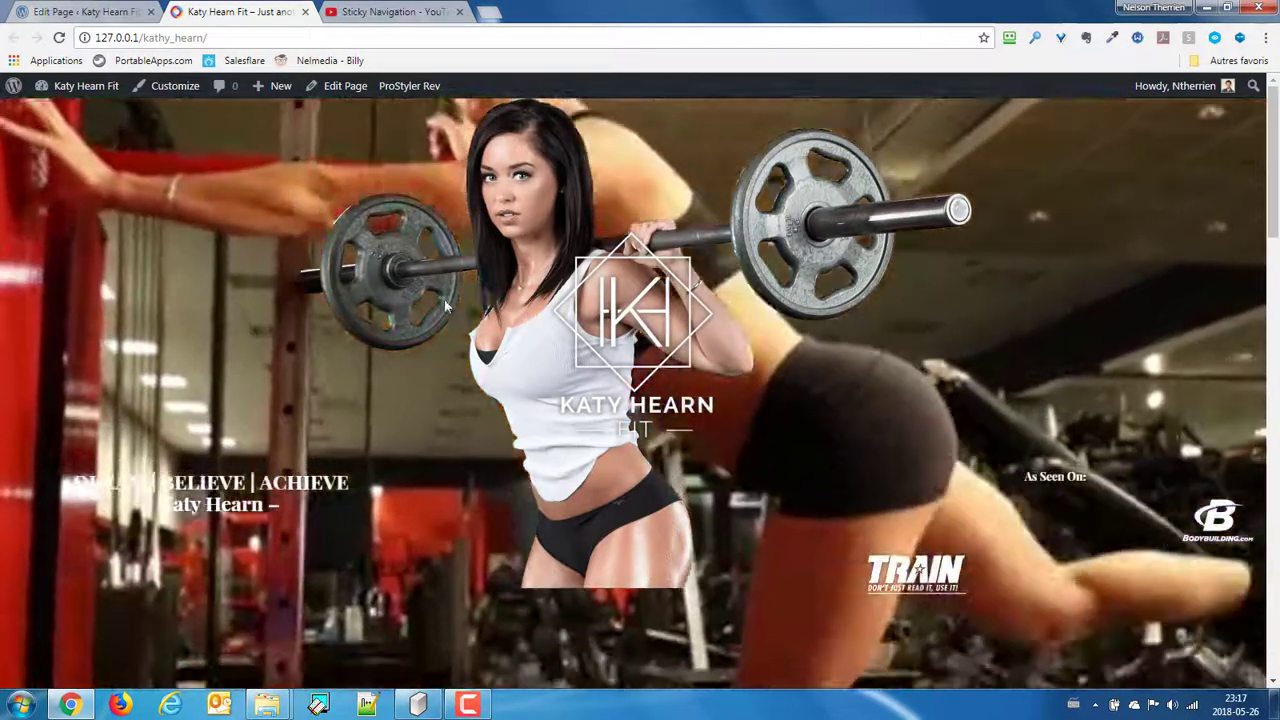
scroll(627, 360, down, 3)
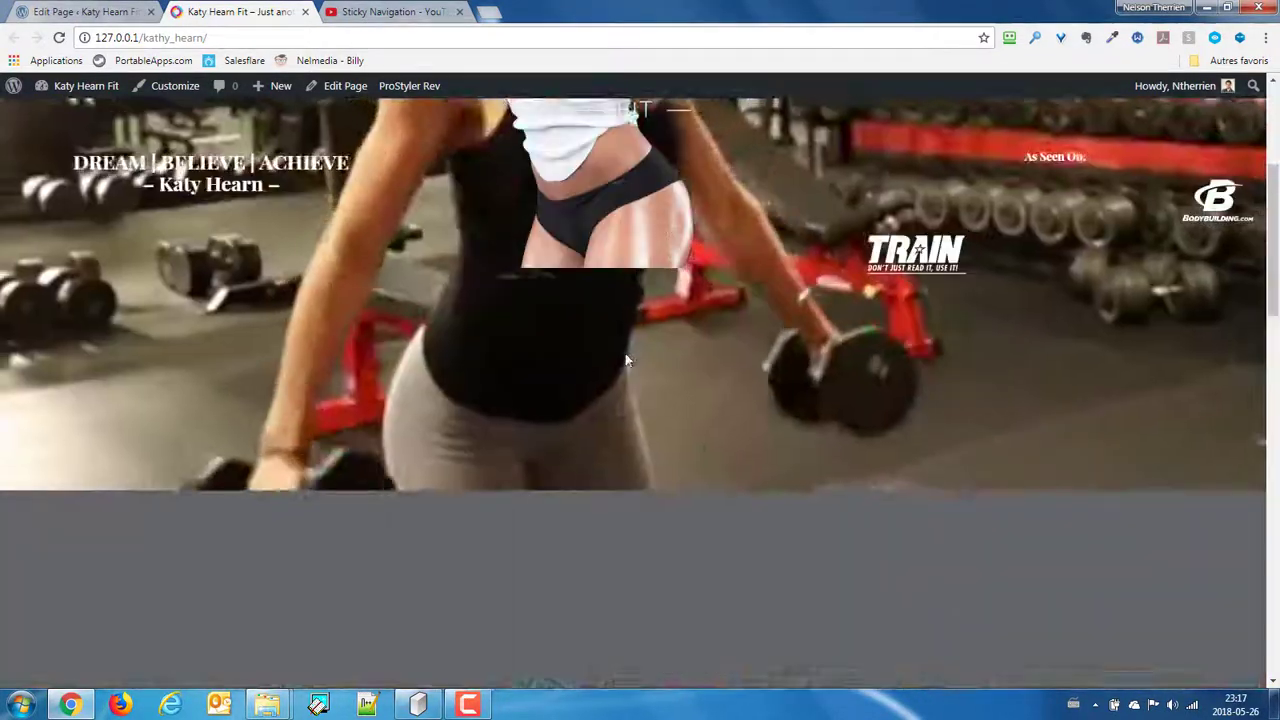
scroll(520, 368, down, 1)
scroll(637, 391, down, 2)
scroll(637, 391, up, 5)
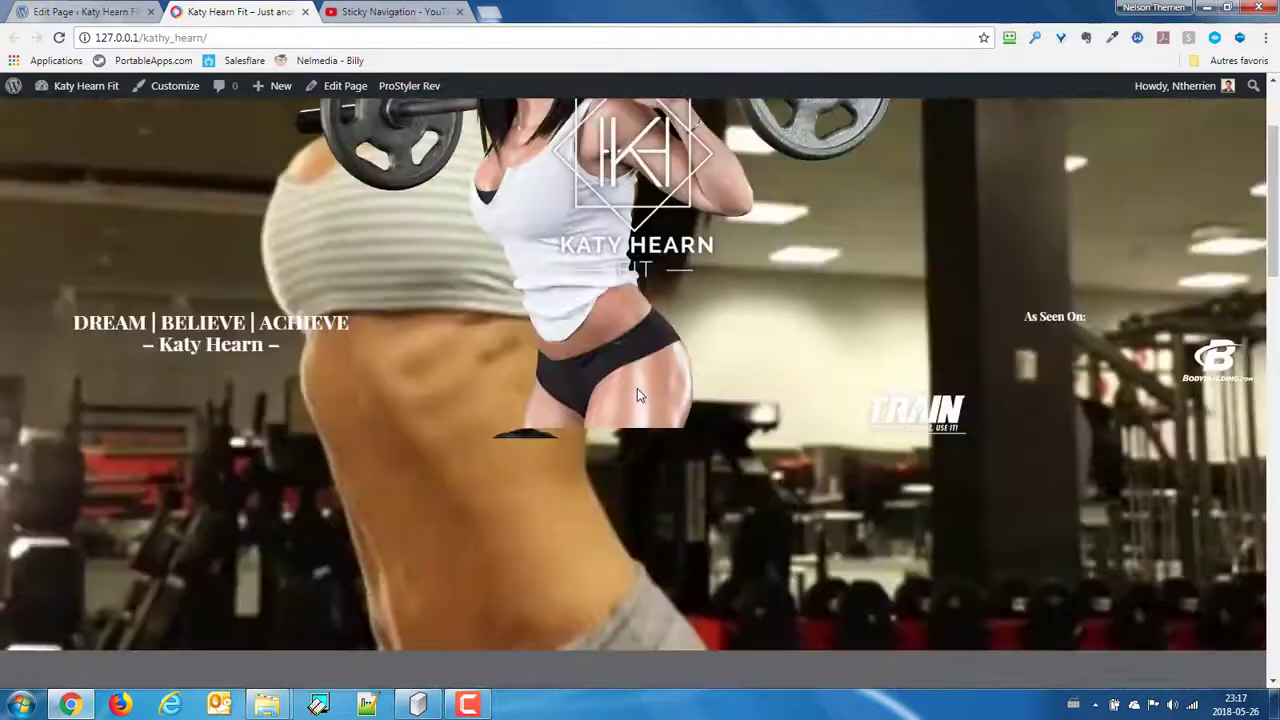
scroll(637, 388, up, 2)
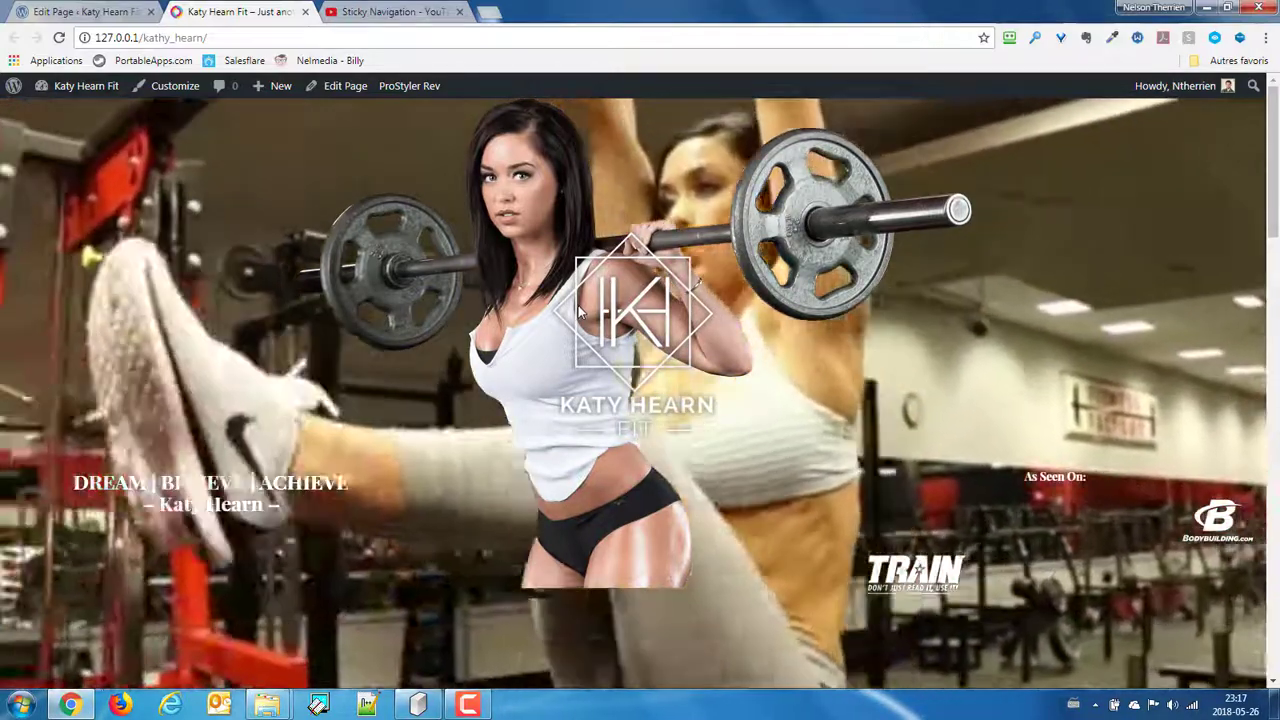
Step: Change the outer hero row's CSS ID to 'overlay' and save the row
click(88, 11)
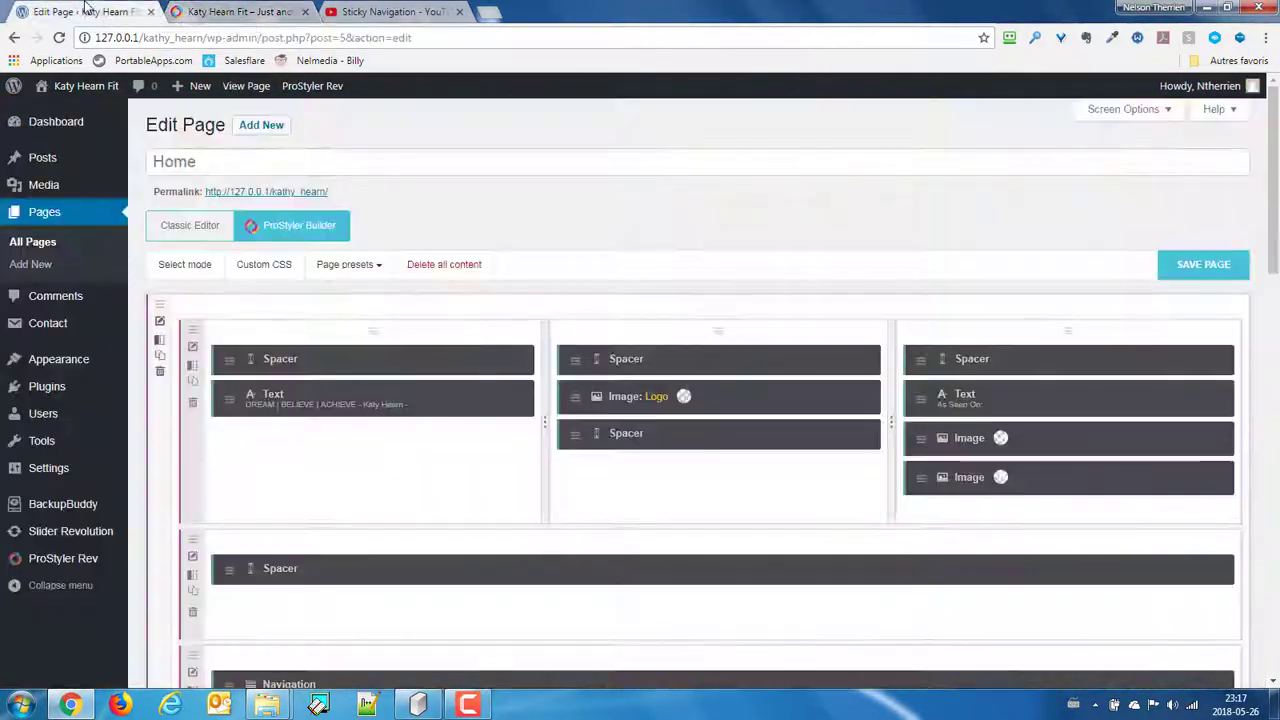
click(160, 325)
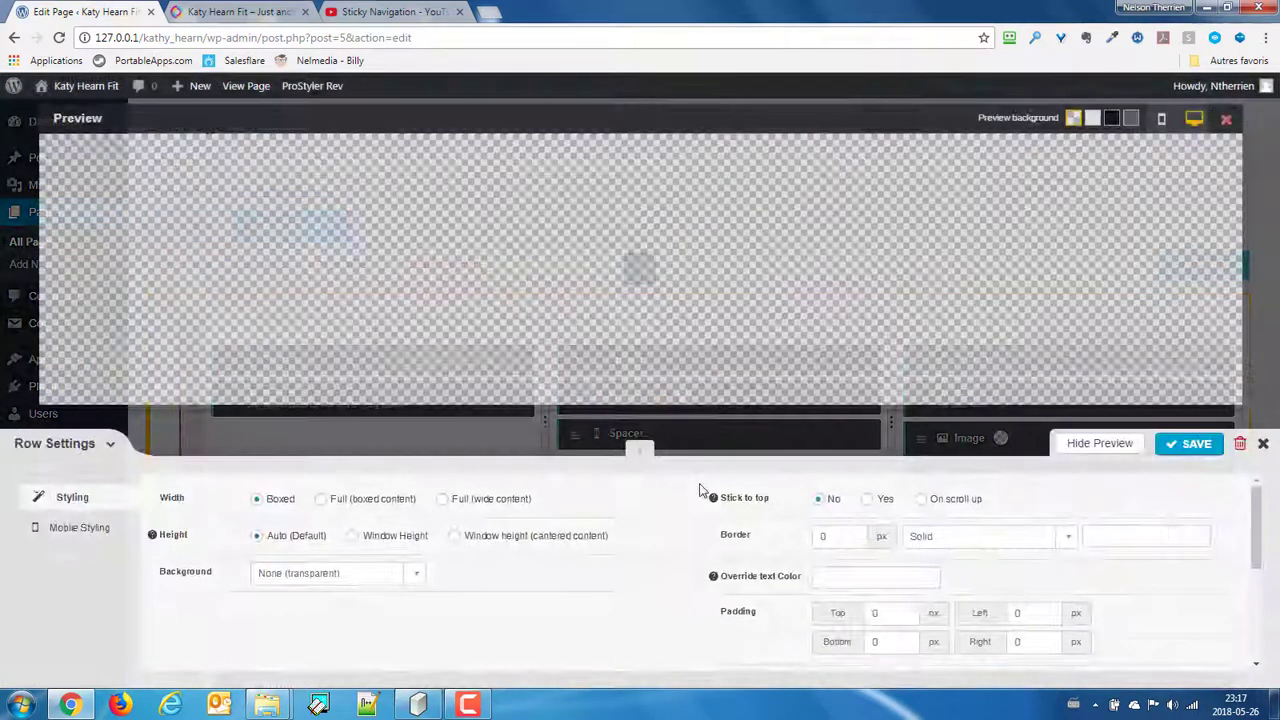
scroll(715, 505, down, 5)
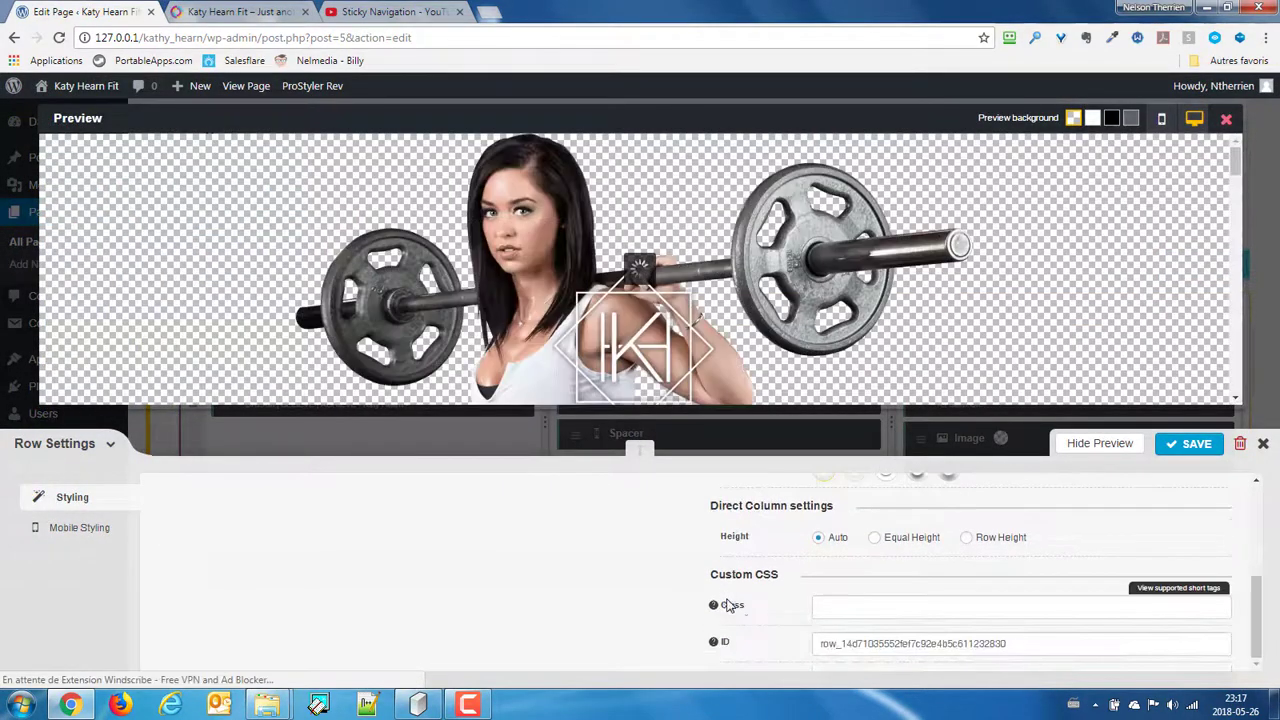
drag(1038, 651, 800, 601)
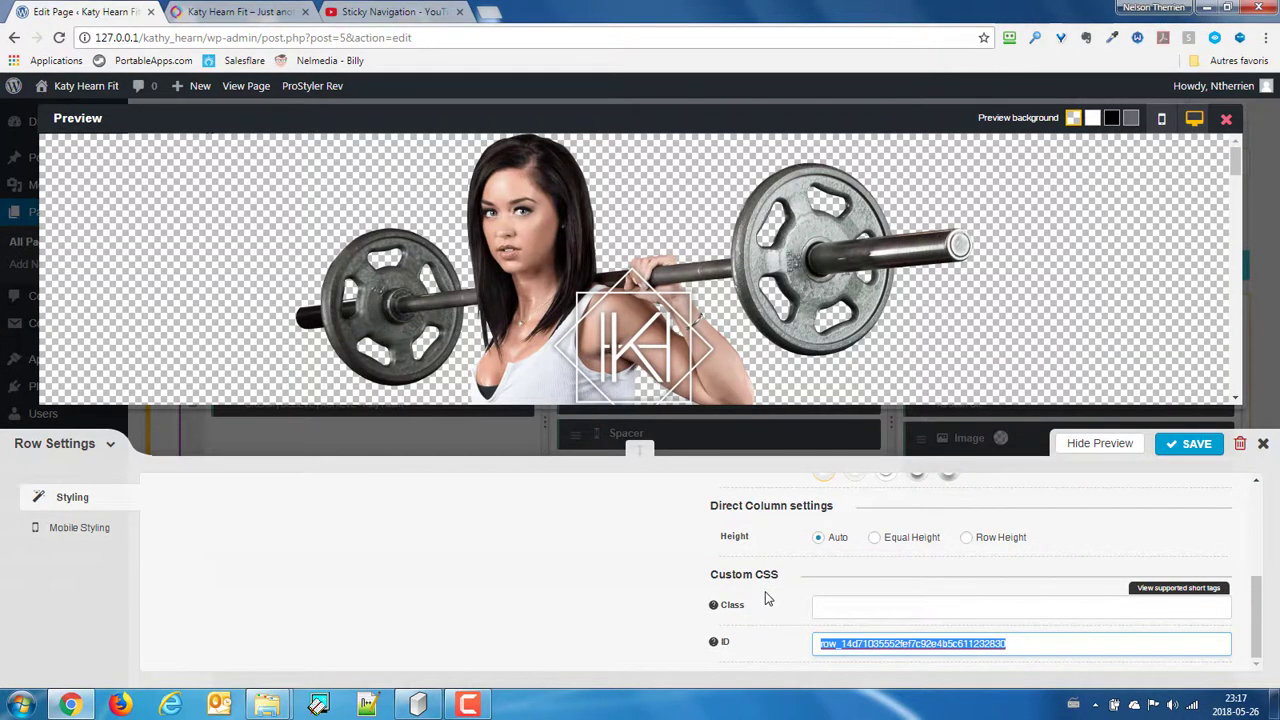
text(over)
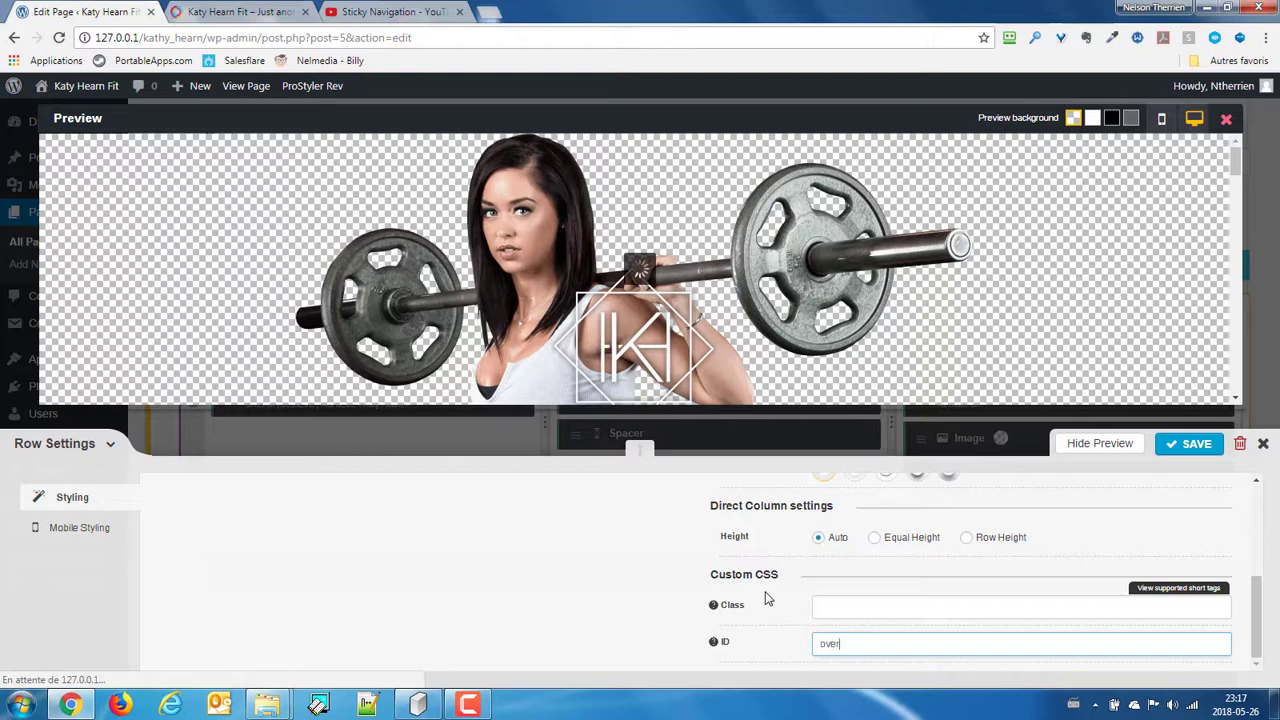
text(lay)
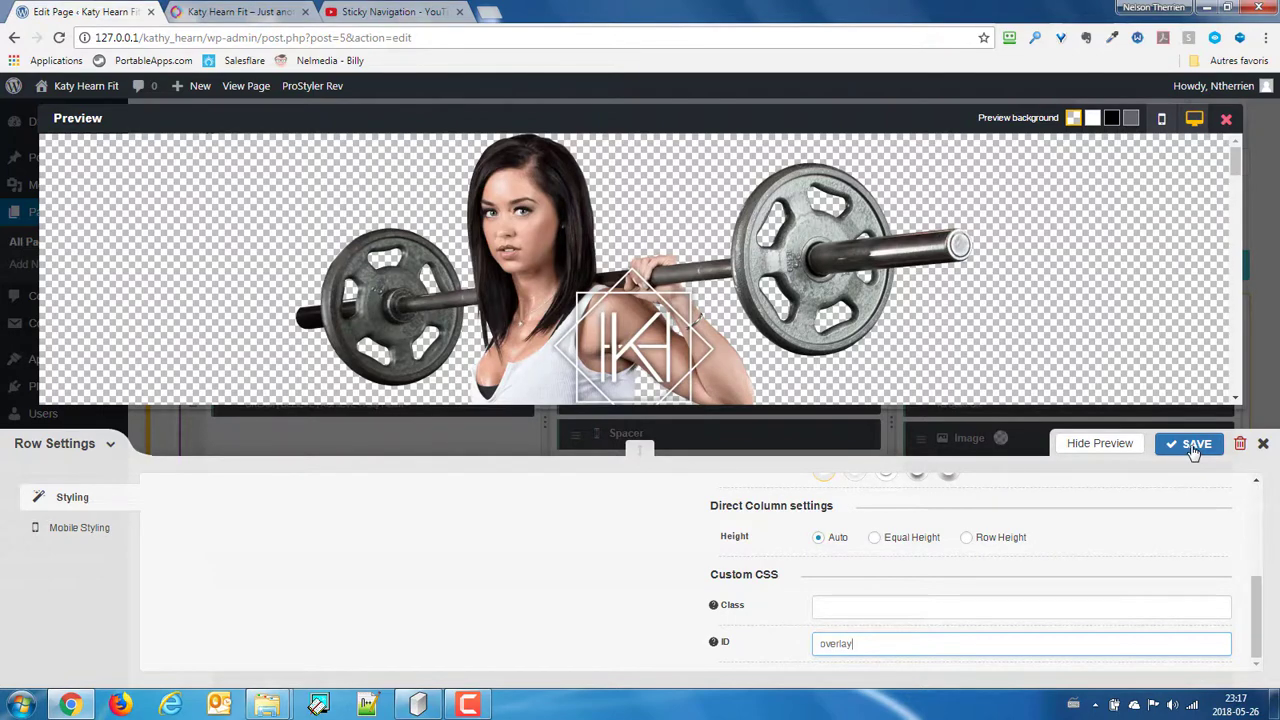
click(1193, 448)
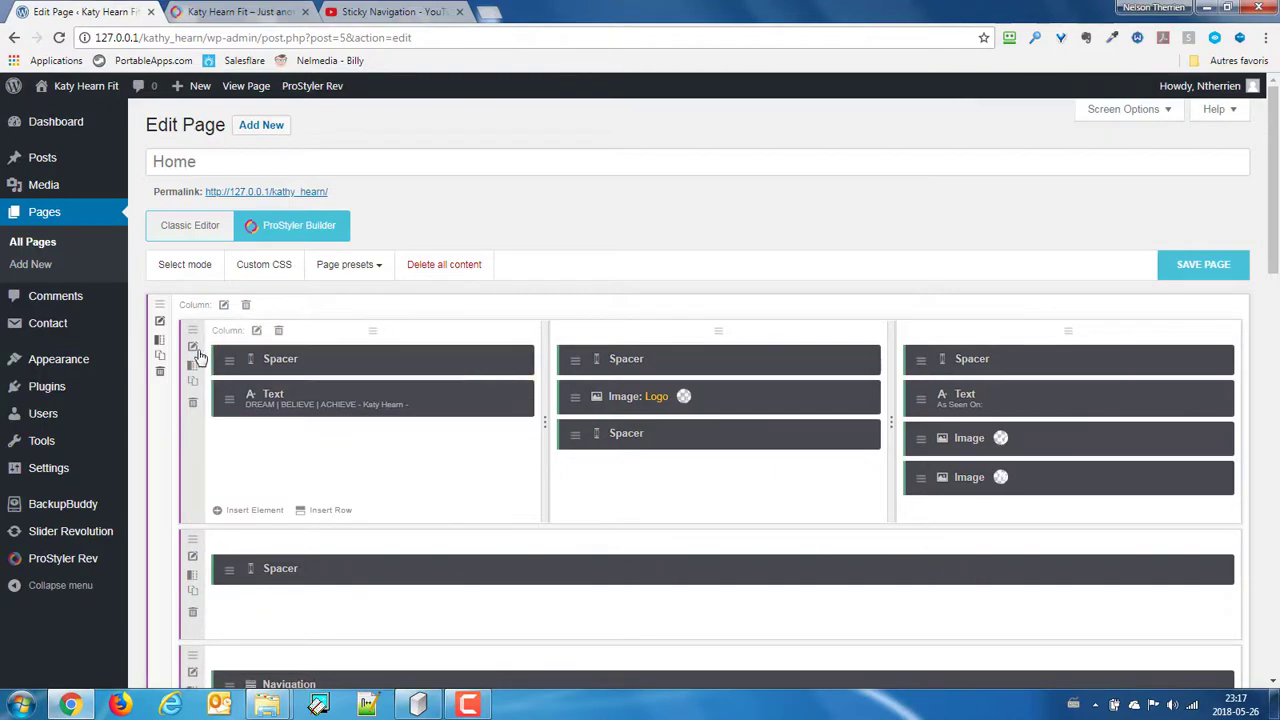
Step: Confirm the inner row's ID is still 'hero' and close its settings unchanged
click(193, 350)
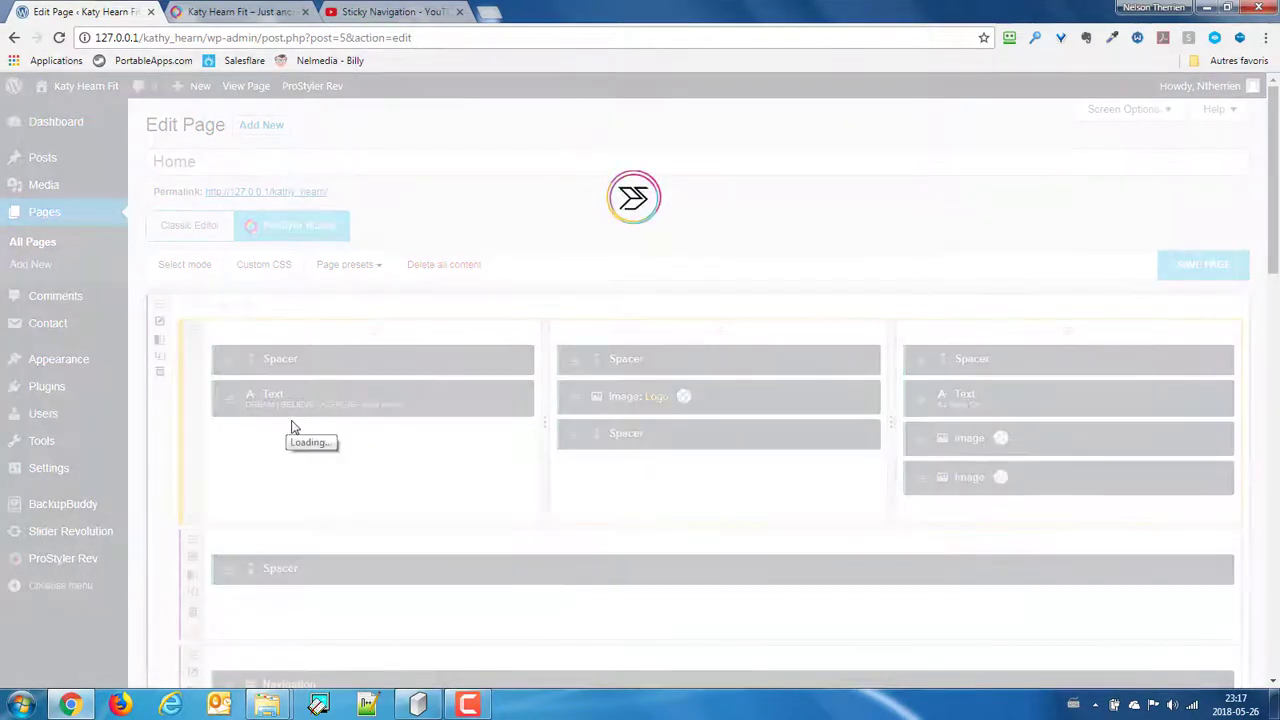
scroll(860, 590, down, 5)
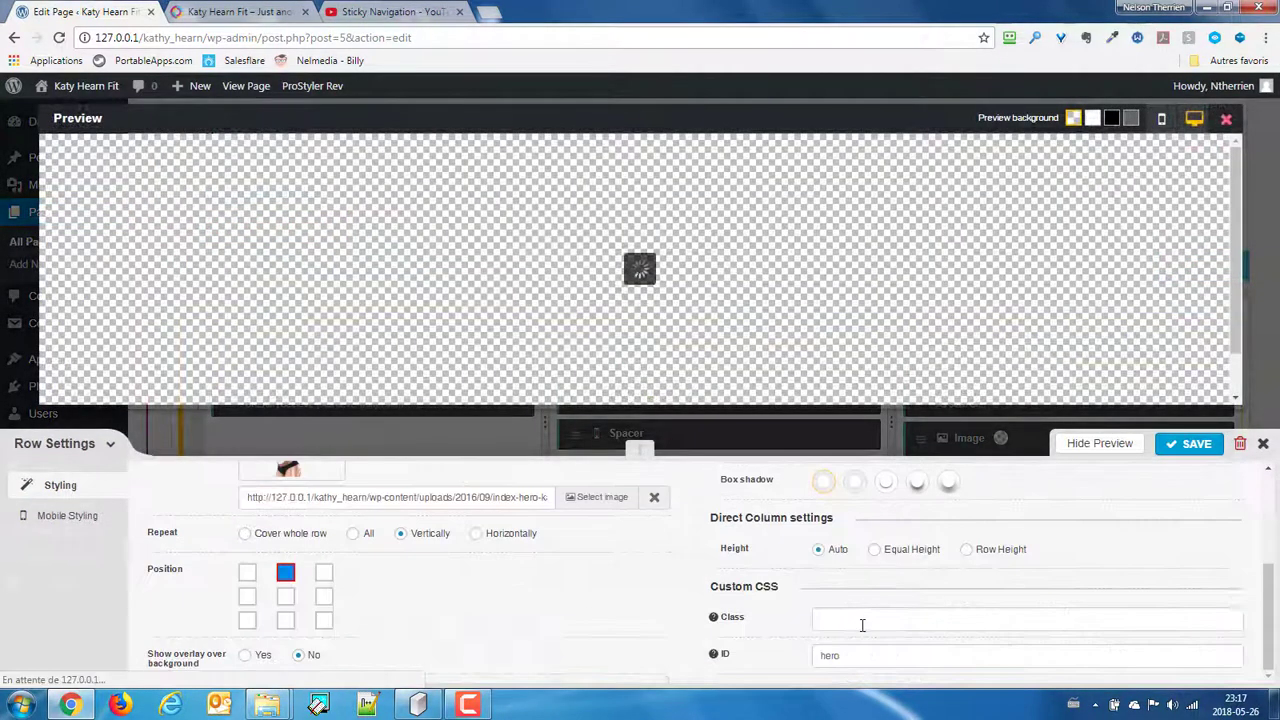
double_click(860, 657)
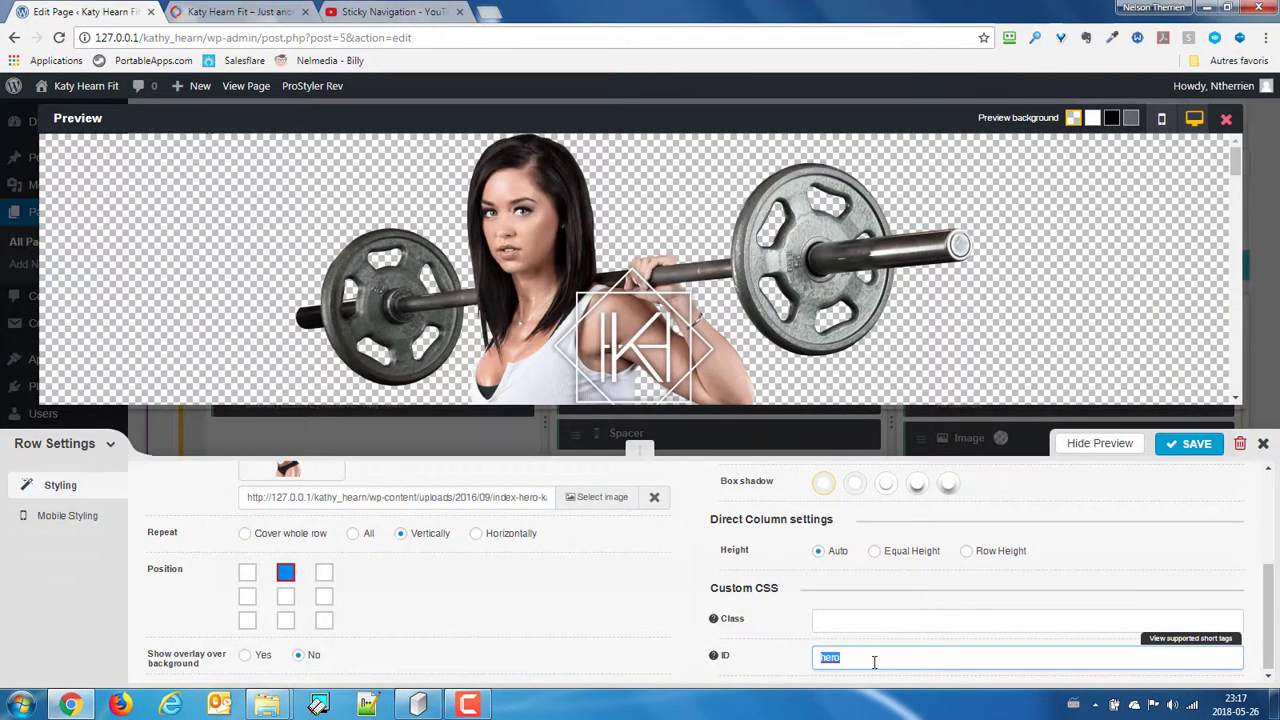
click(866, 665)
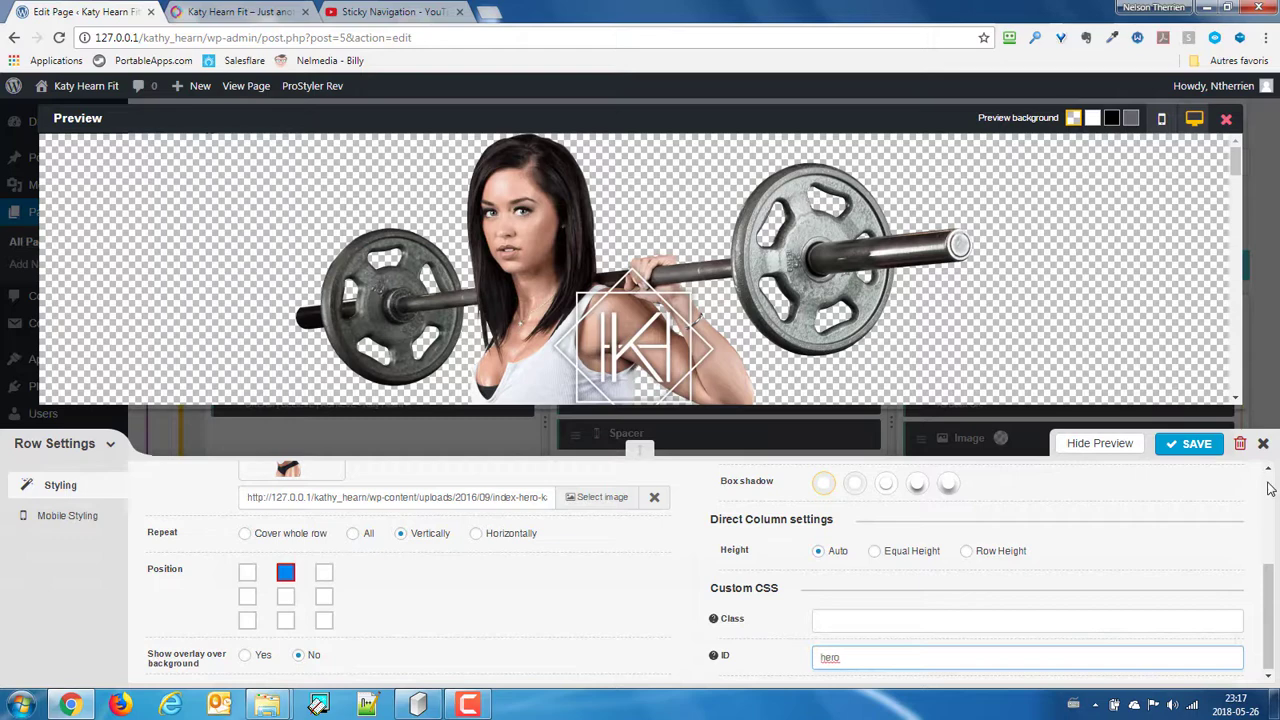
click(1263, 444)
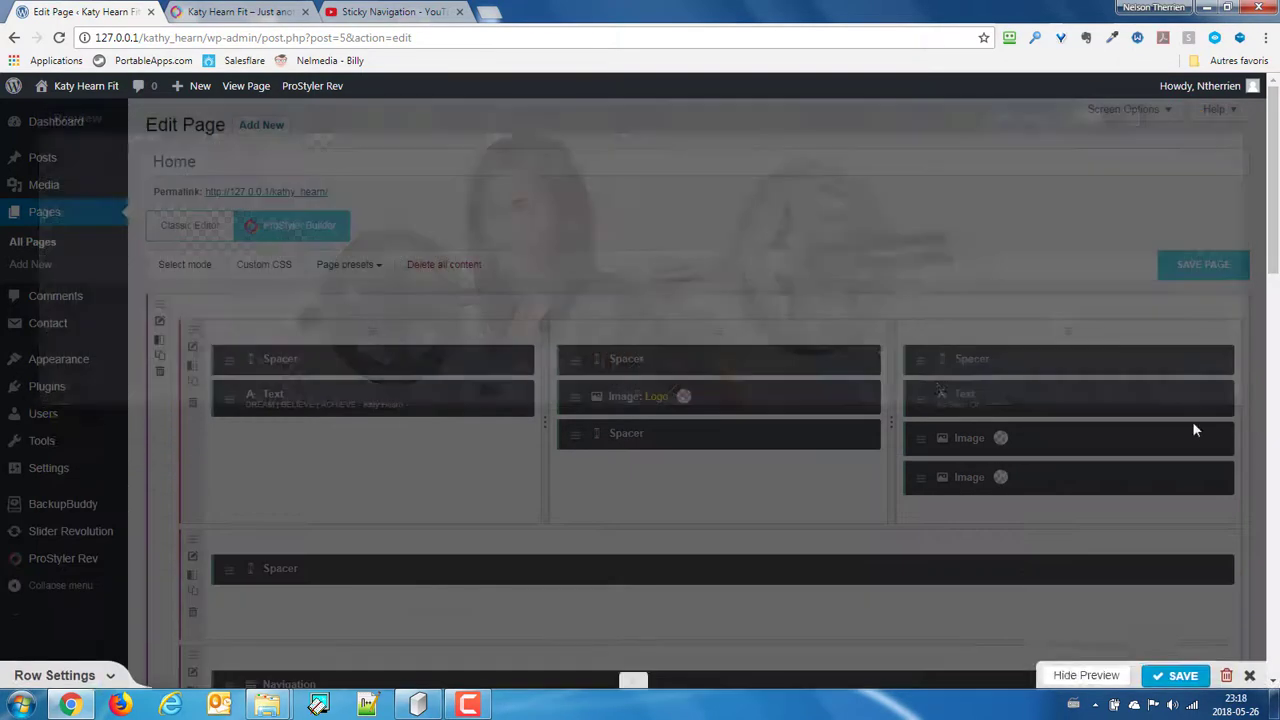
Step: Uncomment the #hero rule in the page's custom CSS
click(268, 264)
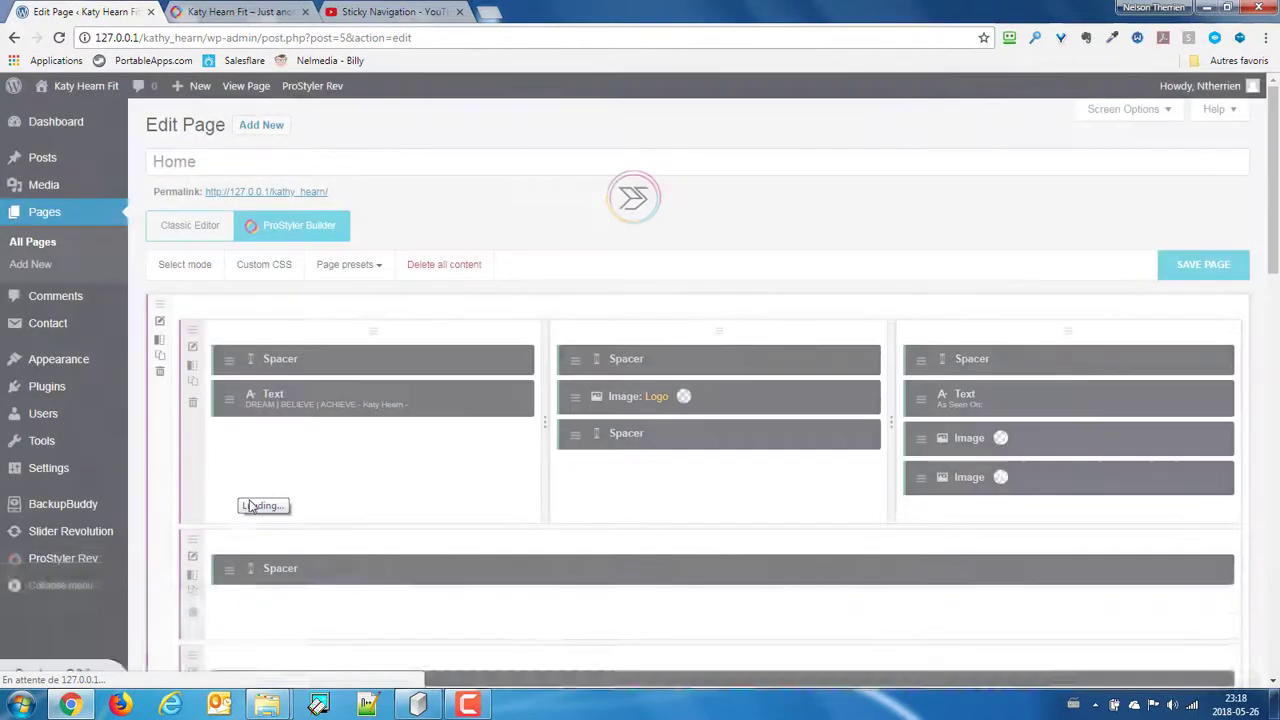
scroll(219, 645, down, 2)
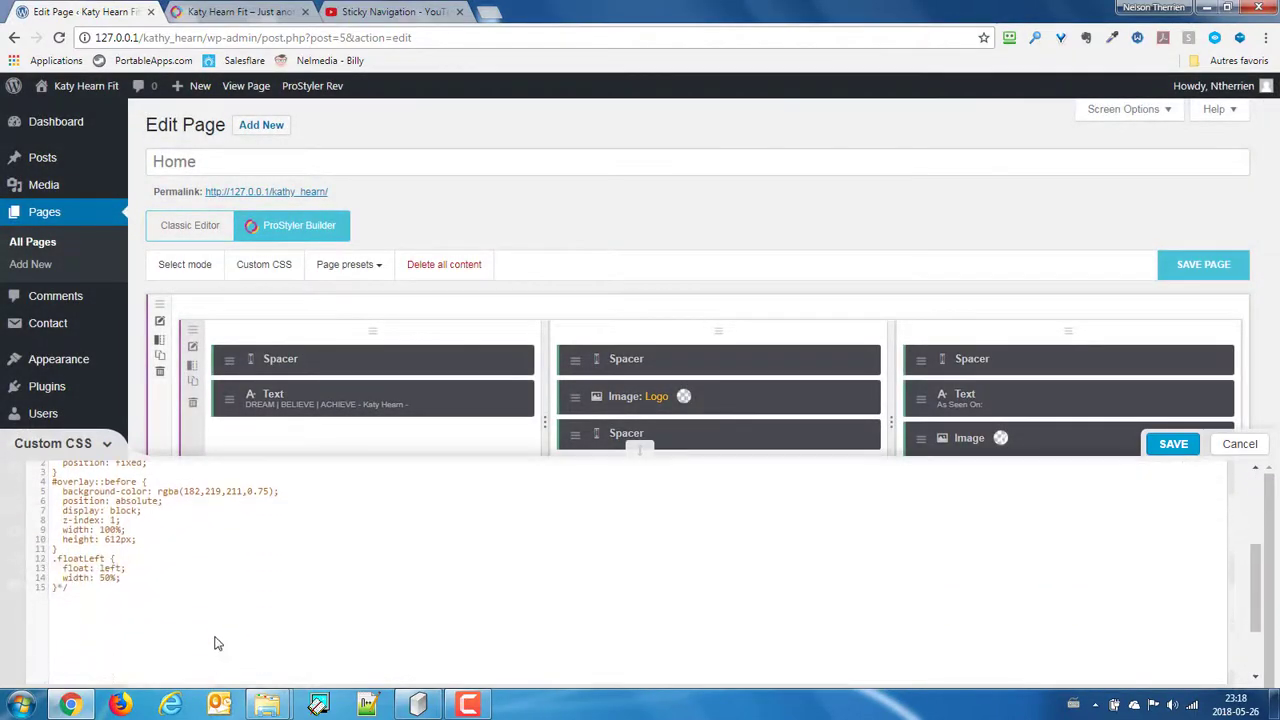
scroll(212, 631, down, 1)
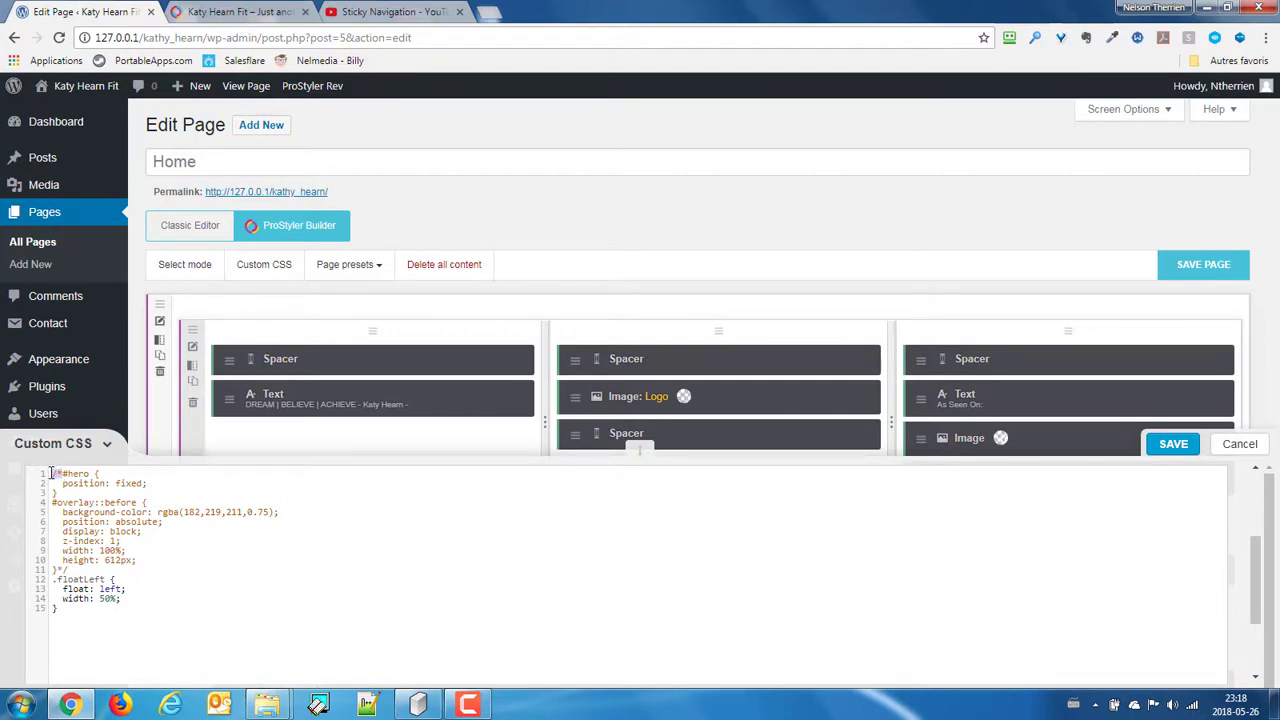
key(ctrl+x)
click(52, 502)
key(ctrl+v)
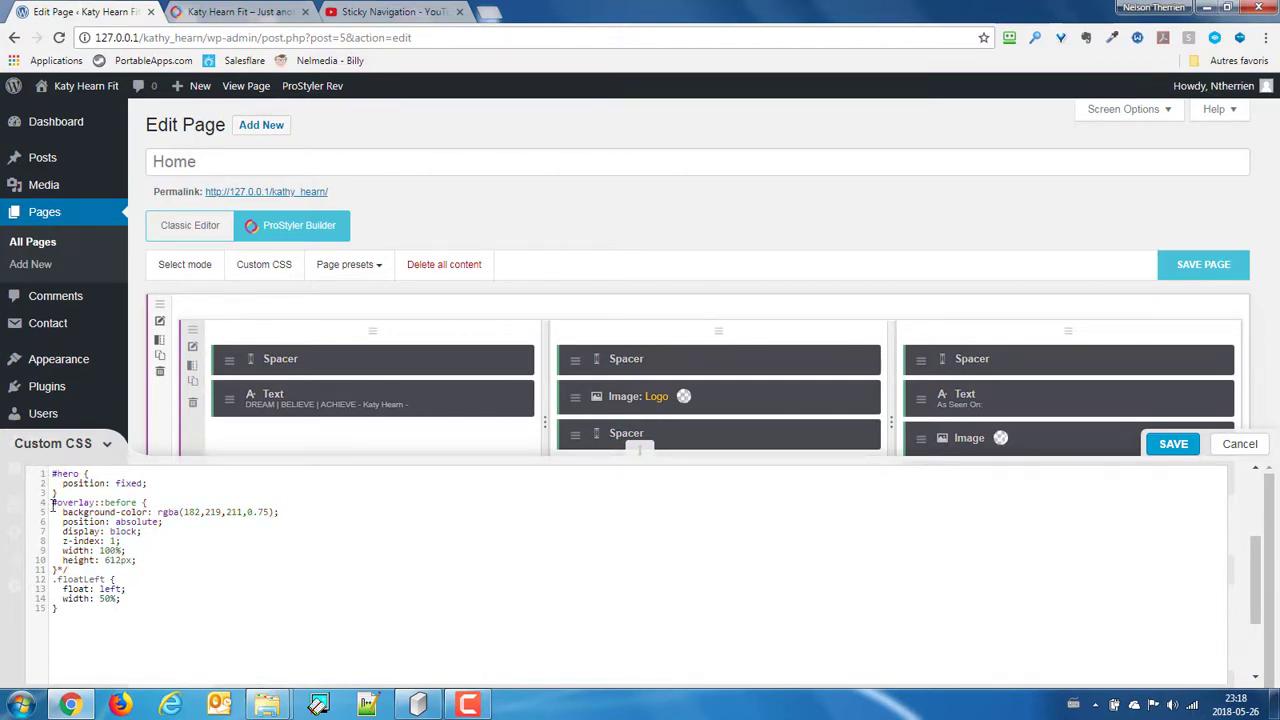
Step: Comment out the #overlay::before rule with /*, then save the CSS and the Home page
triple_click(52, 502)
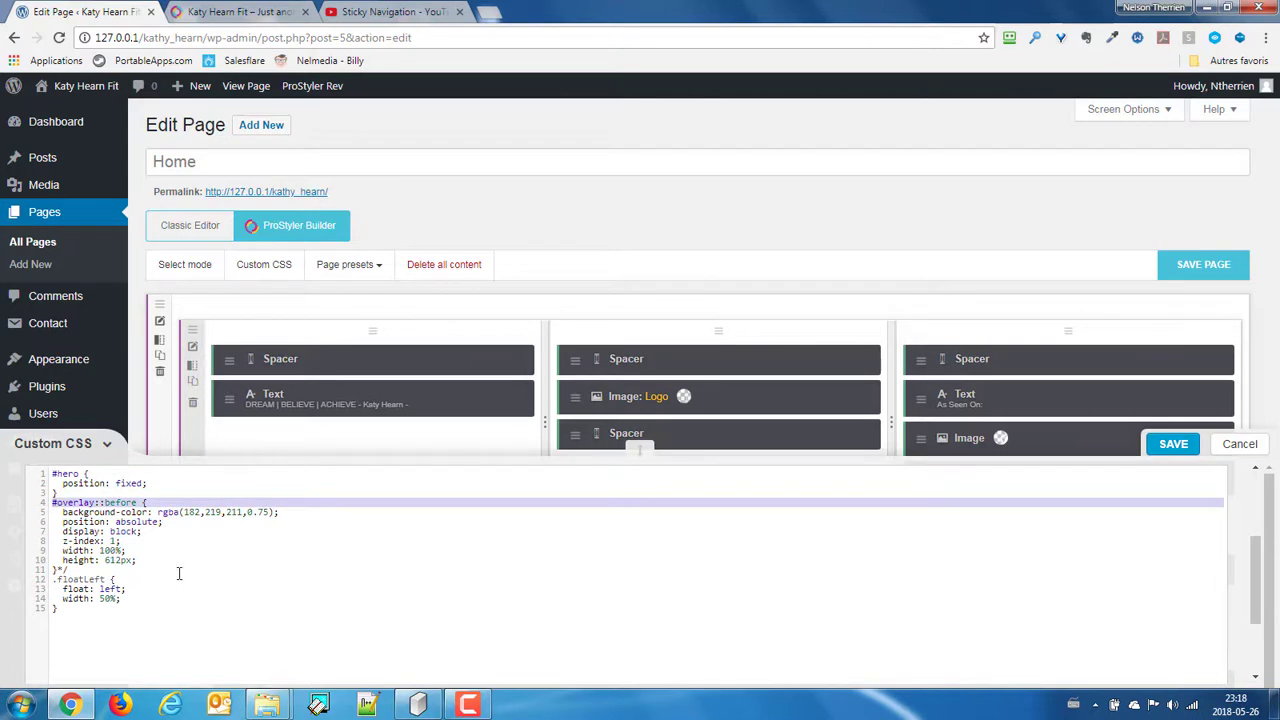
key(Left)
text(/*)
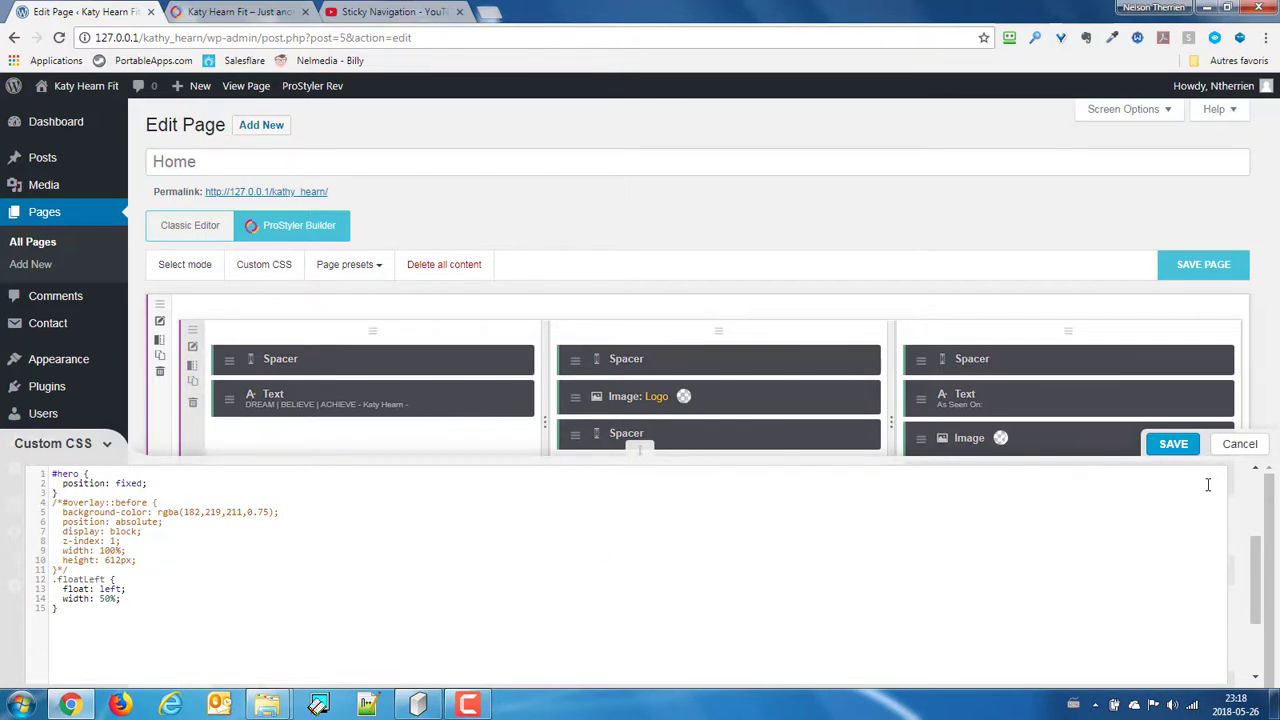
click(1178, 444)
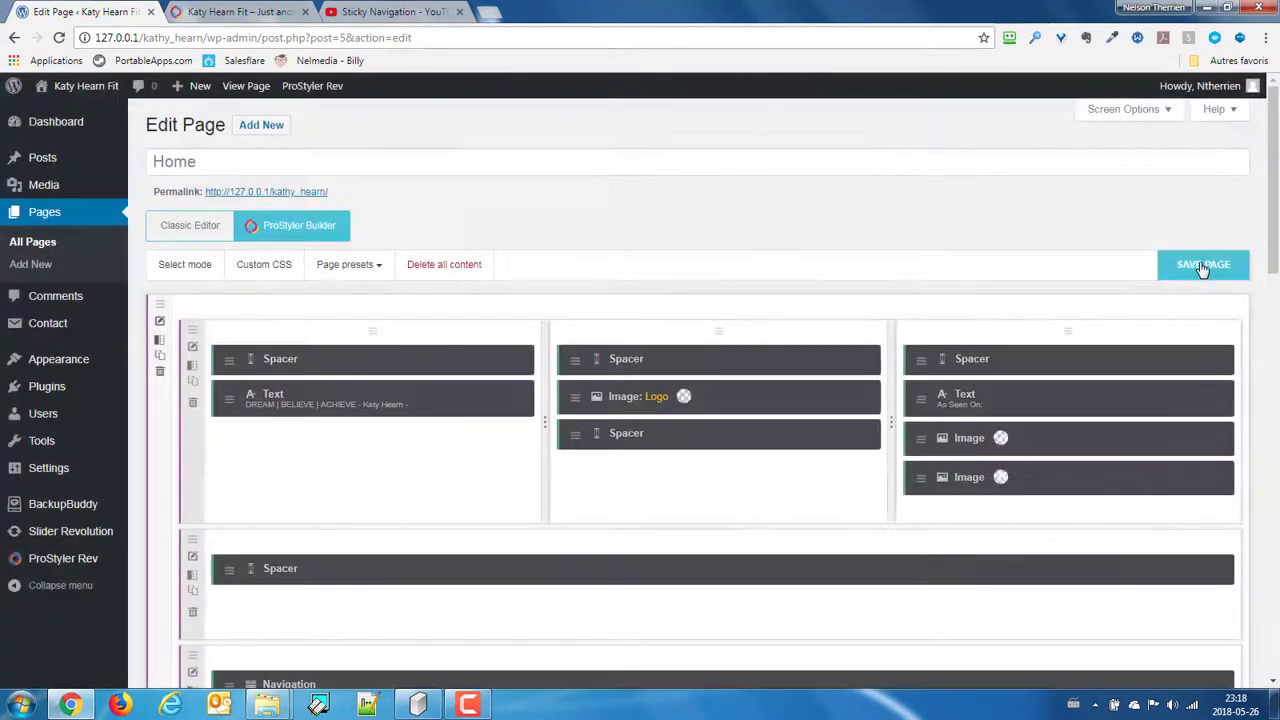
click(1203, 266)
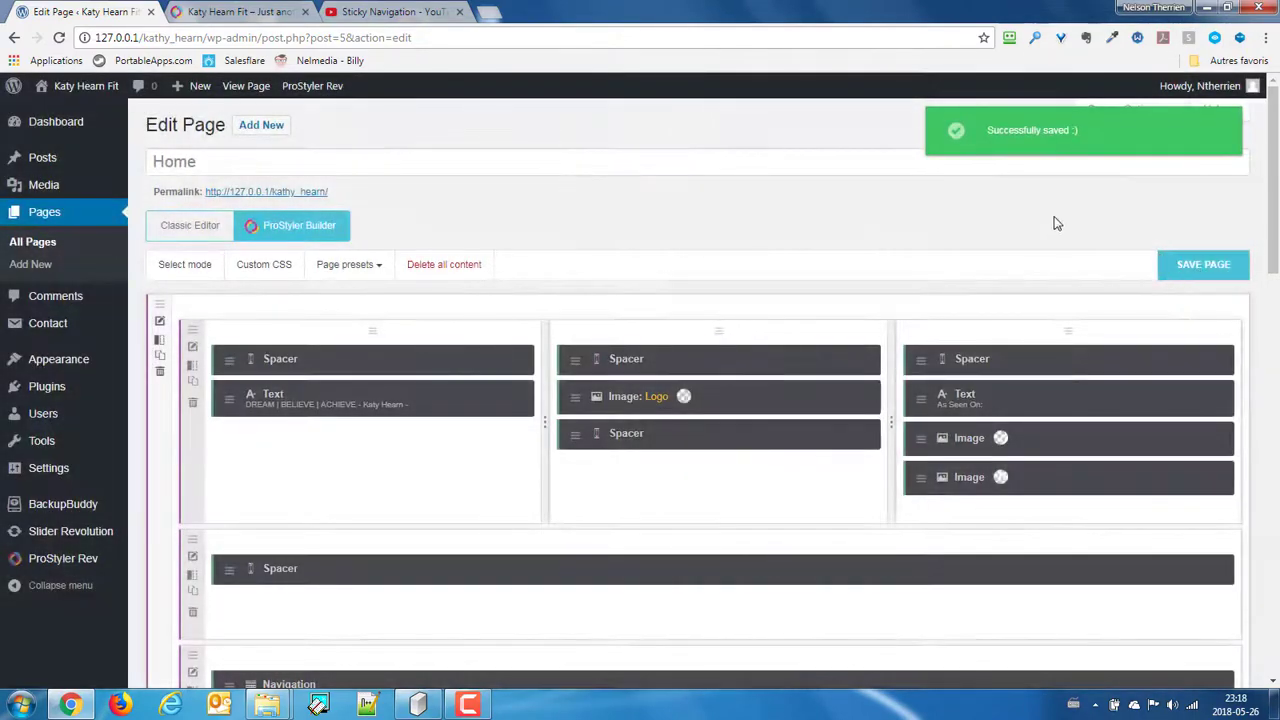
Step: Reload the live site with DevTools open and check the hero stays fixed while scrolling
click(237, 11)
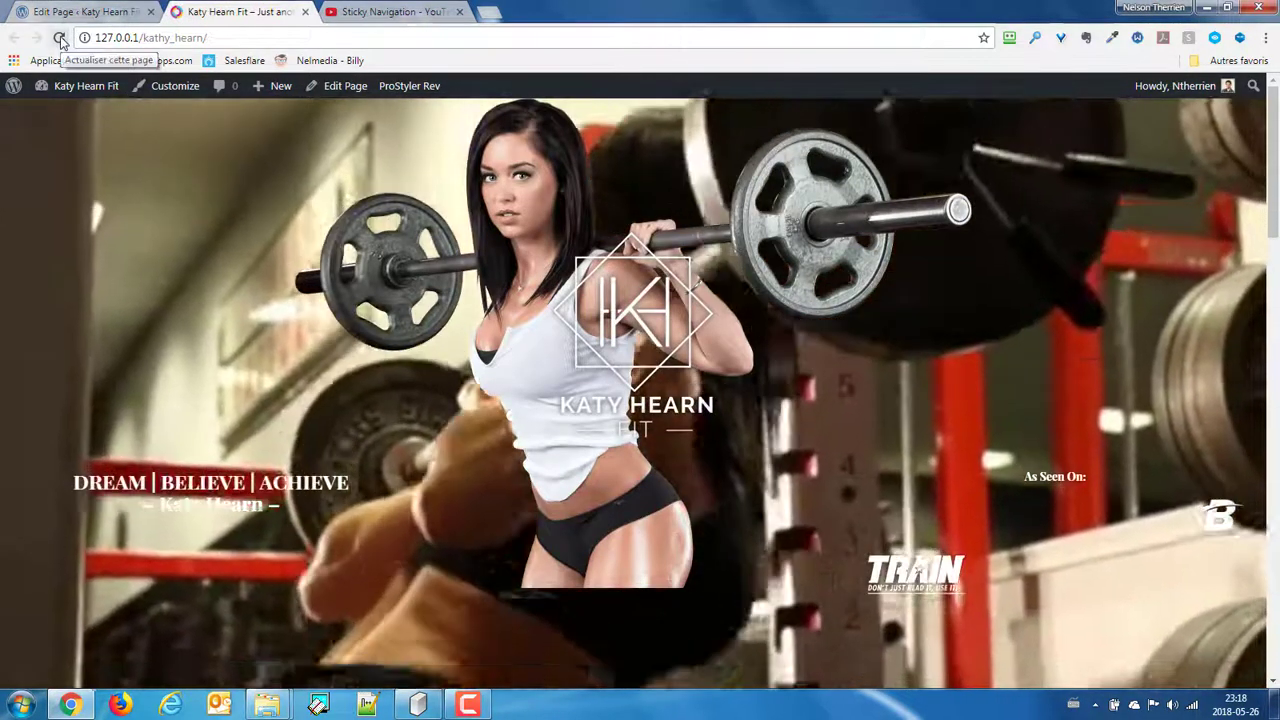
click(59, 37)
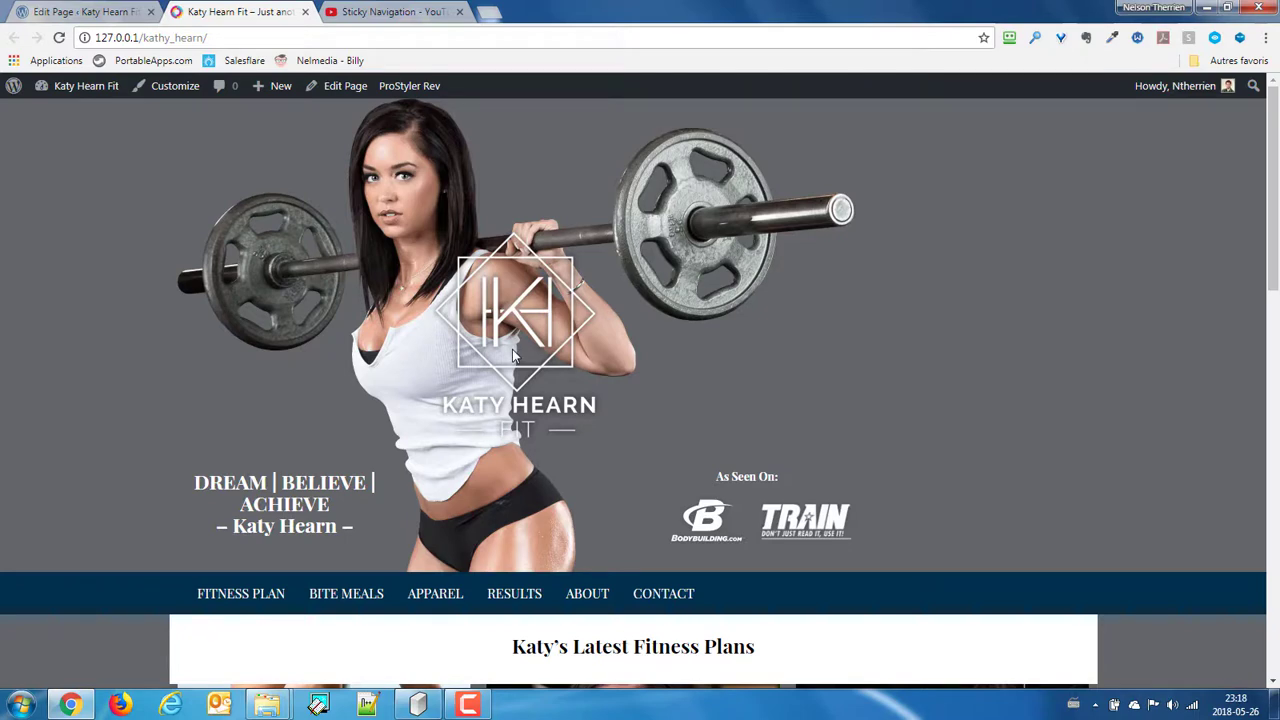
key(F12)
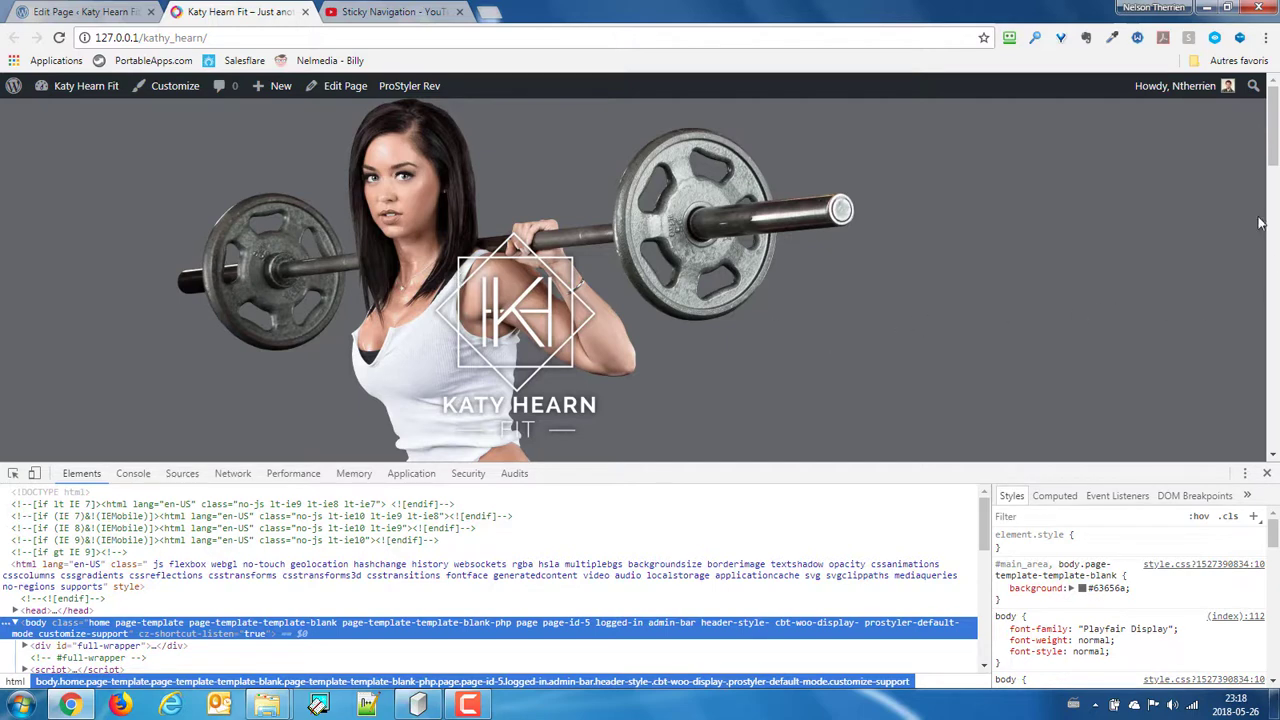
drag(1275, 147, 1274, 222)
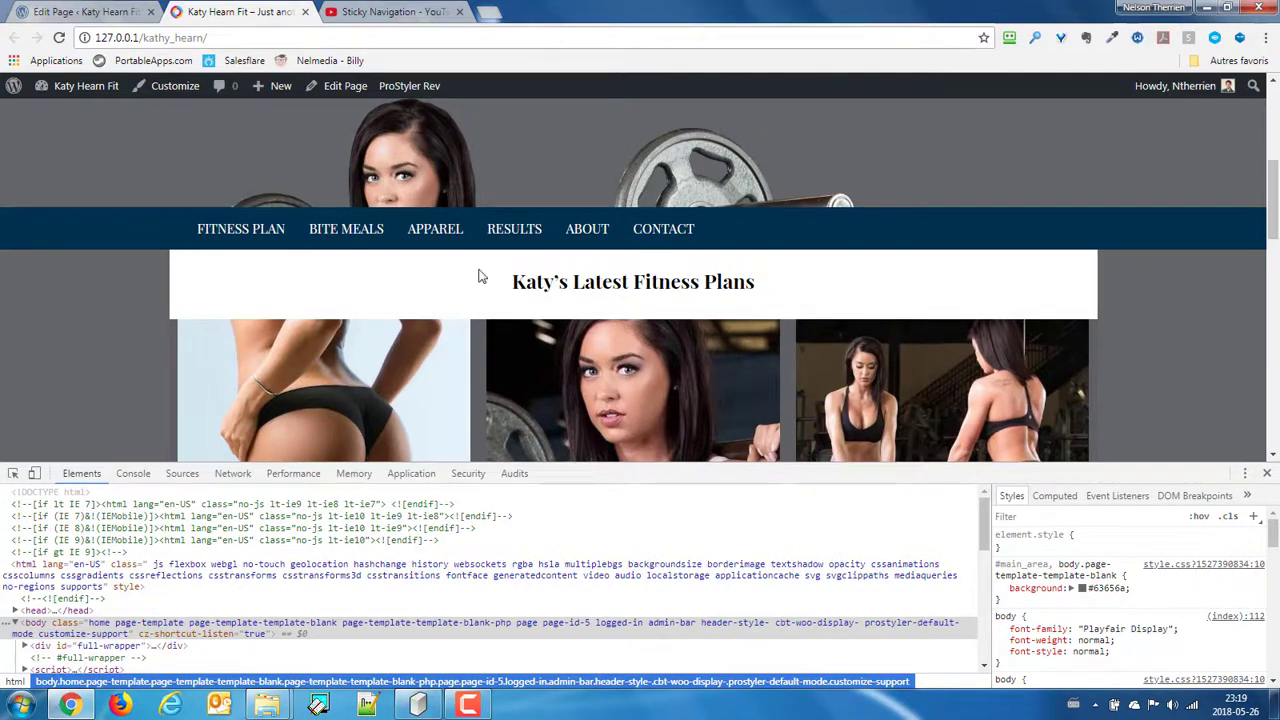
click(91, 12)
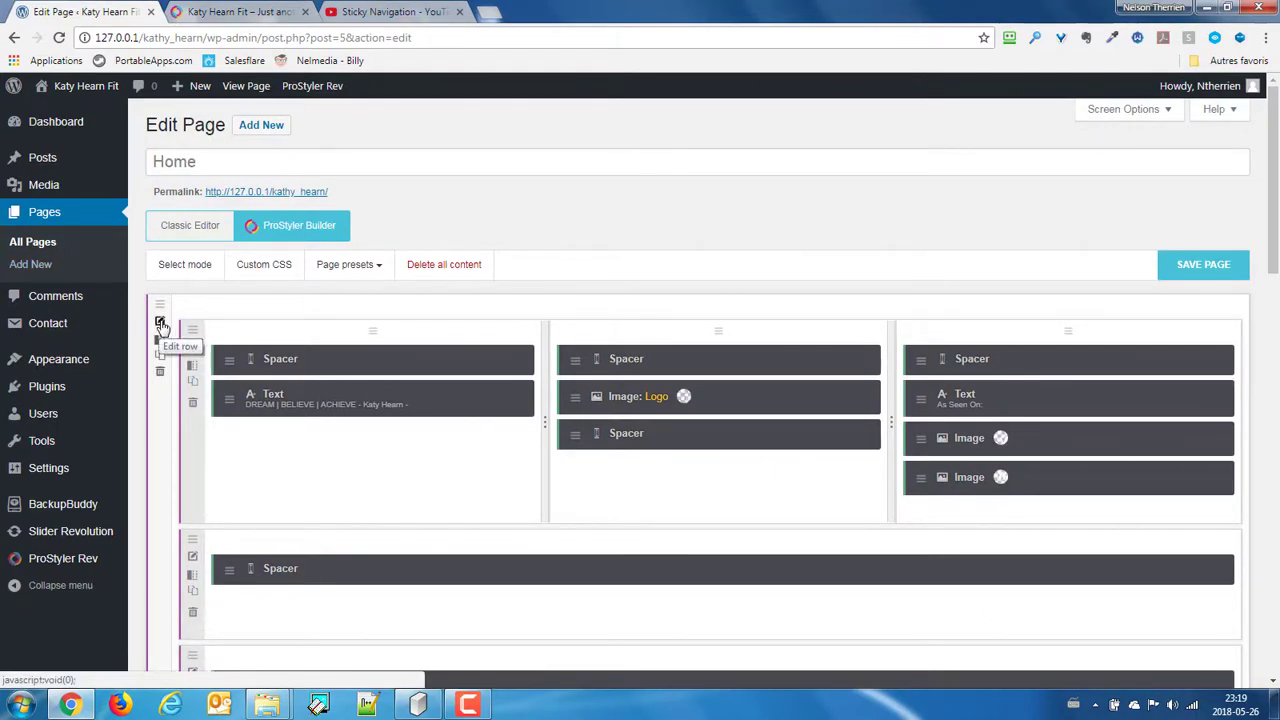
Step: Set the hero row background to Direct Video using index-video.mp4, then save the row and page
click(160, 324)
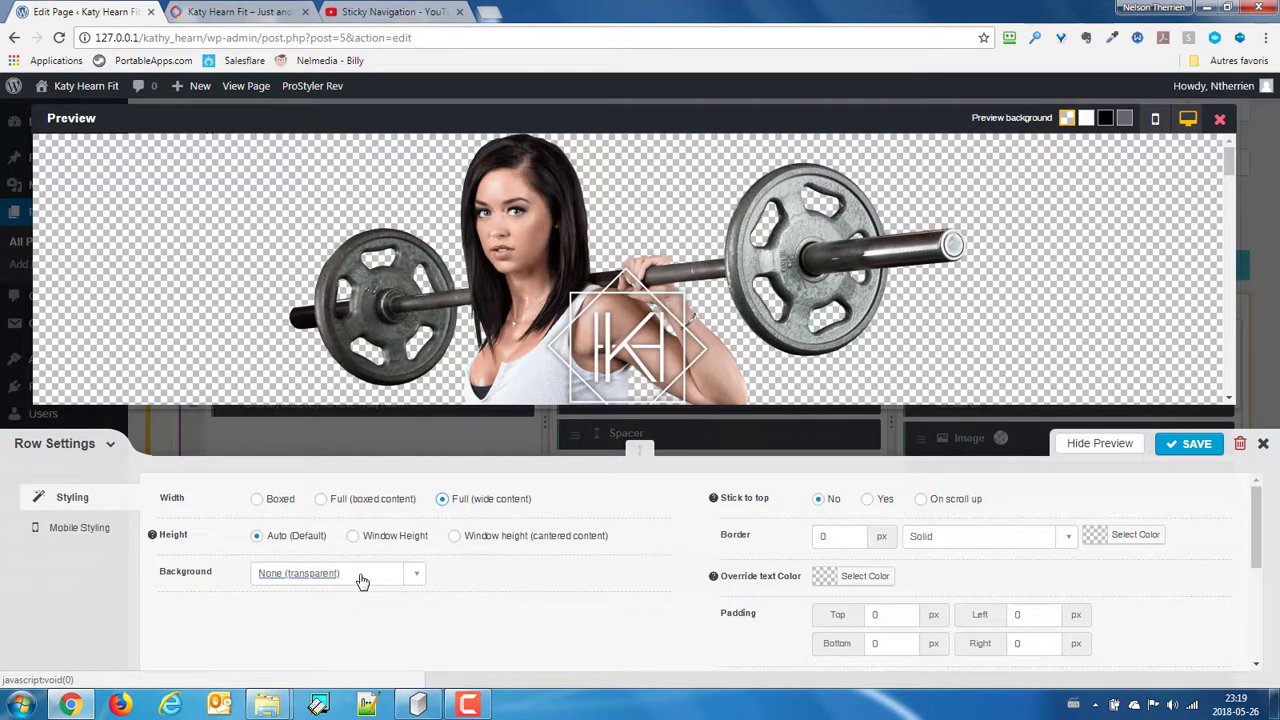
click(360, 578)
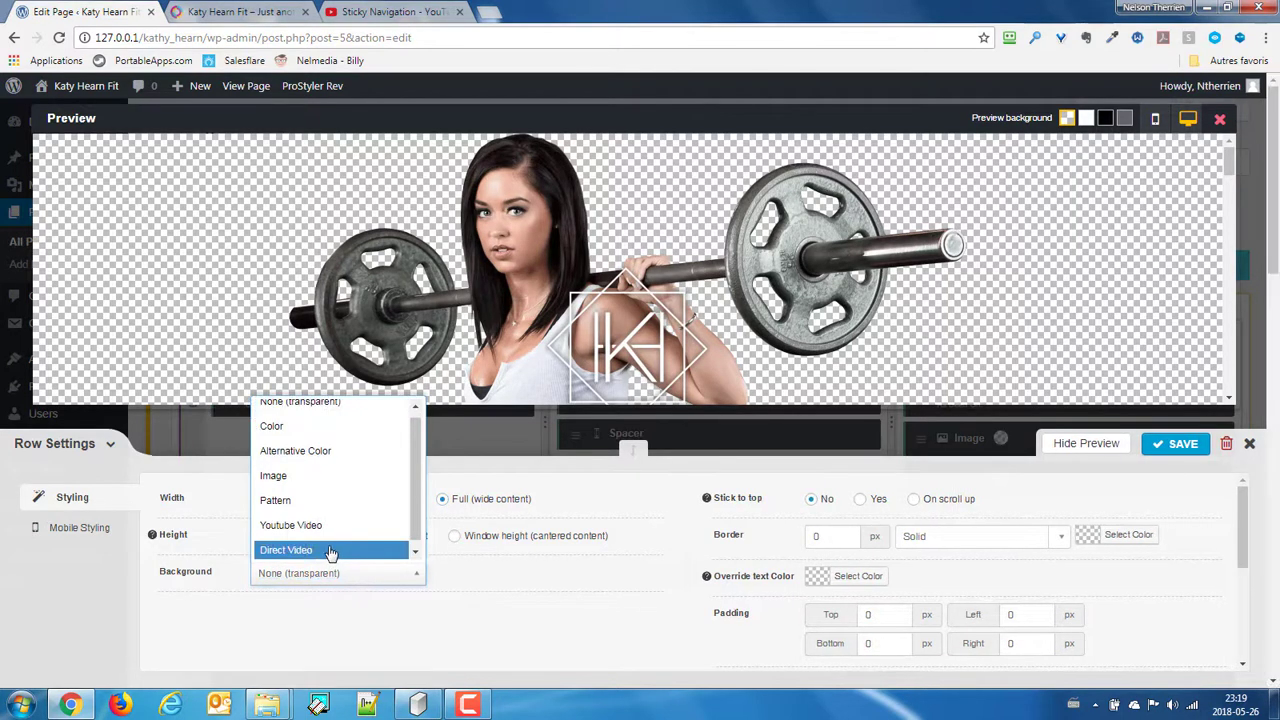
click(331, 551)
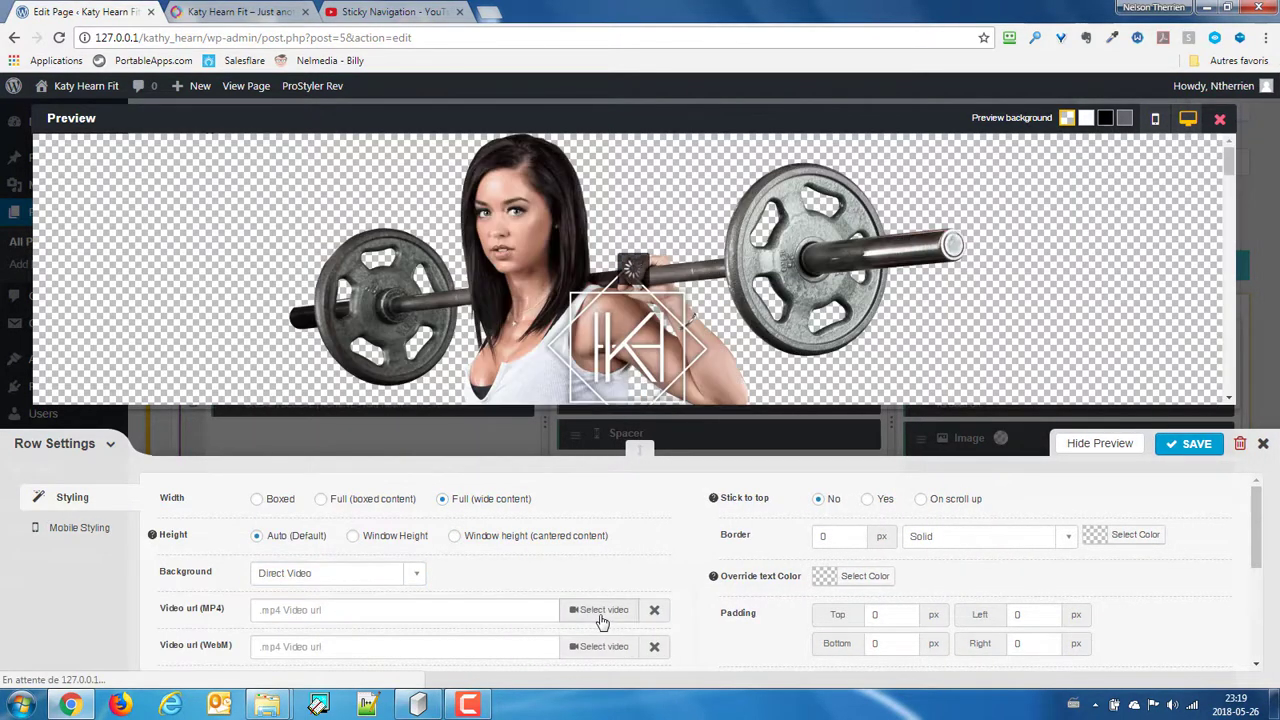
click(602, 612)
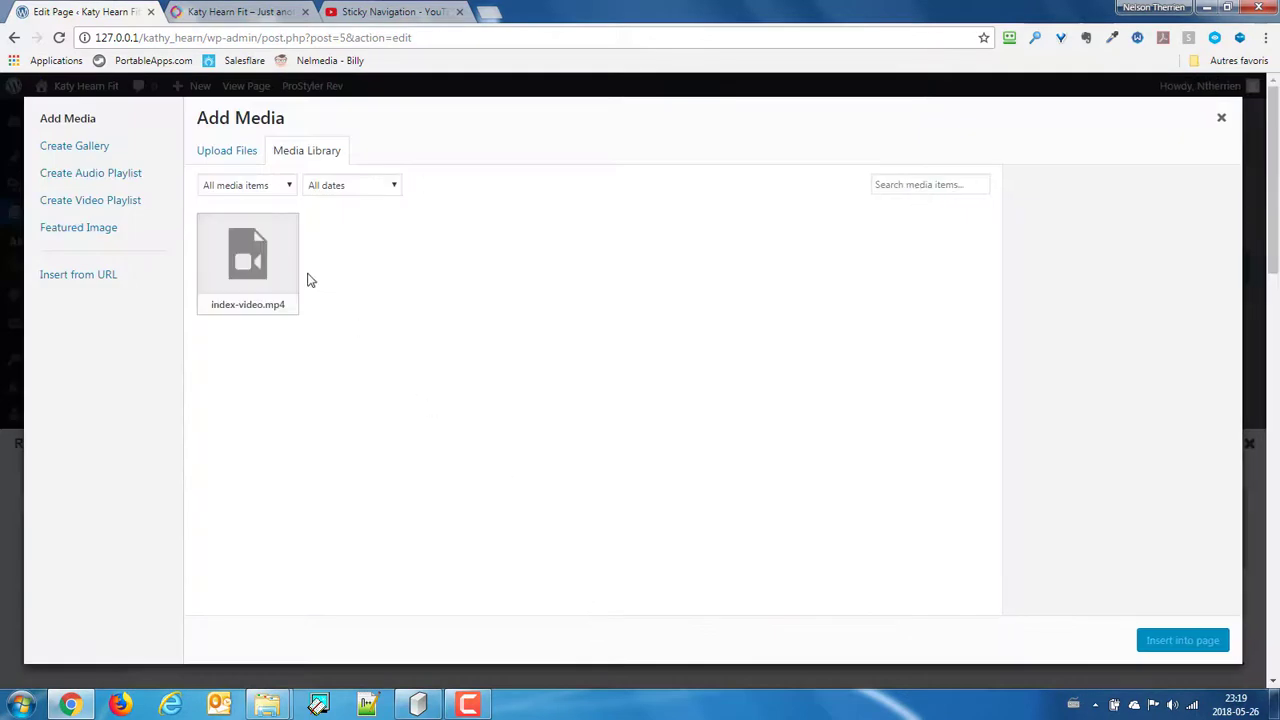
click(1185, 642)
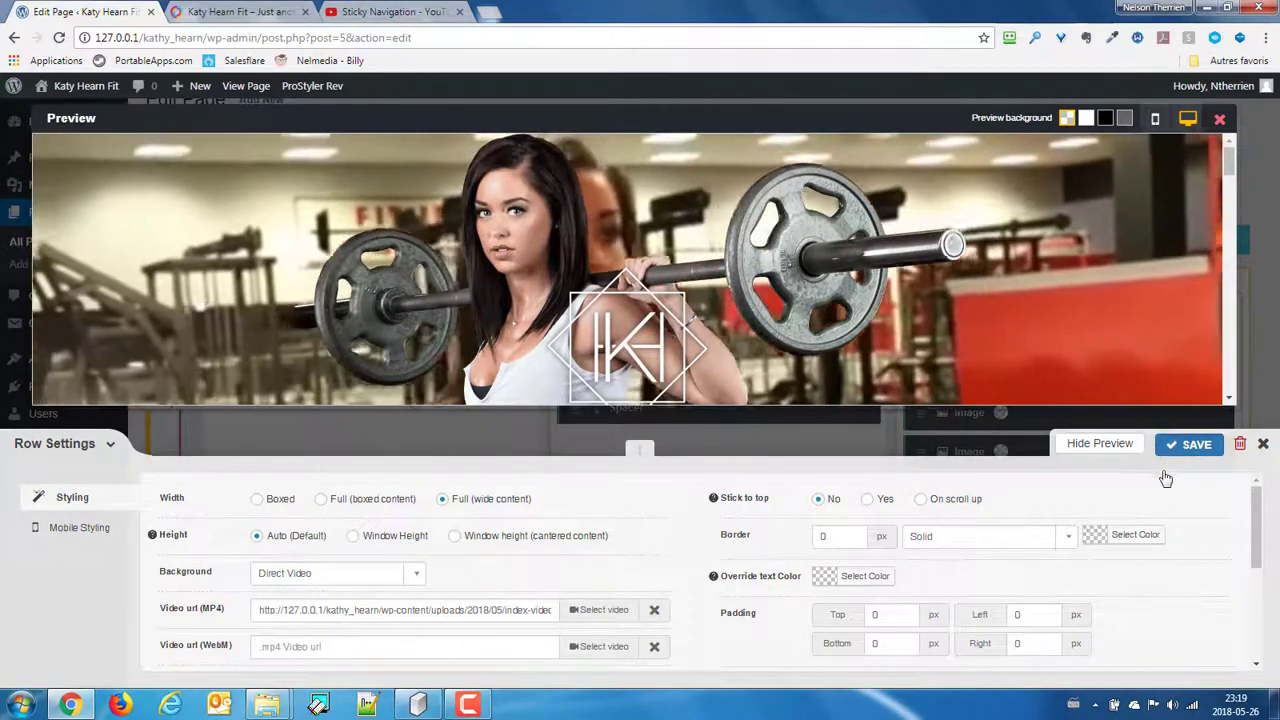
click(1192, 444)
click(1208, 241)
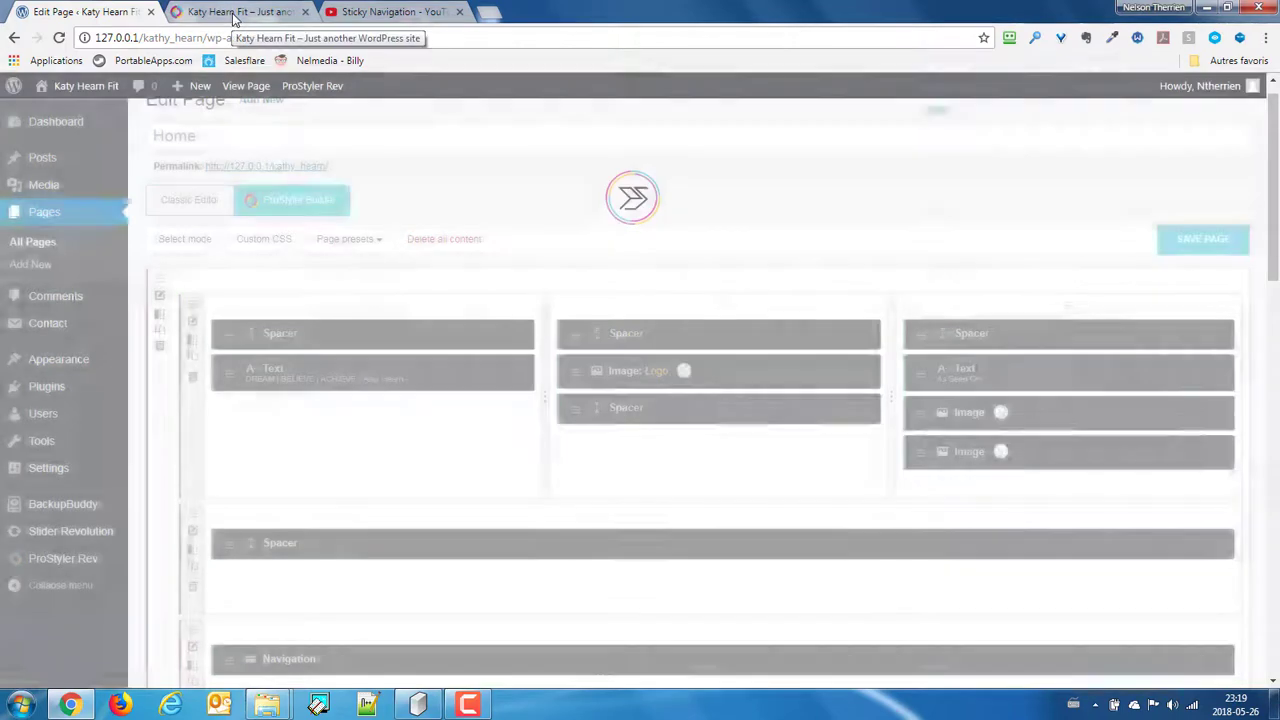
click(233, 12)
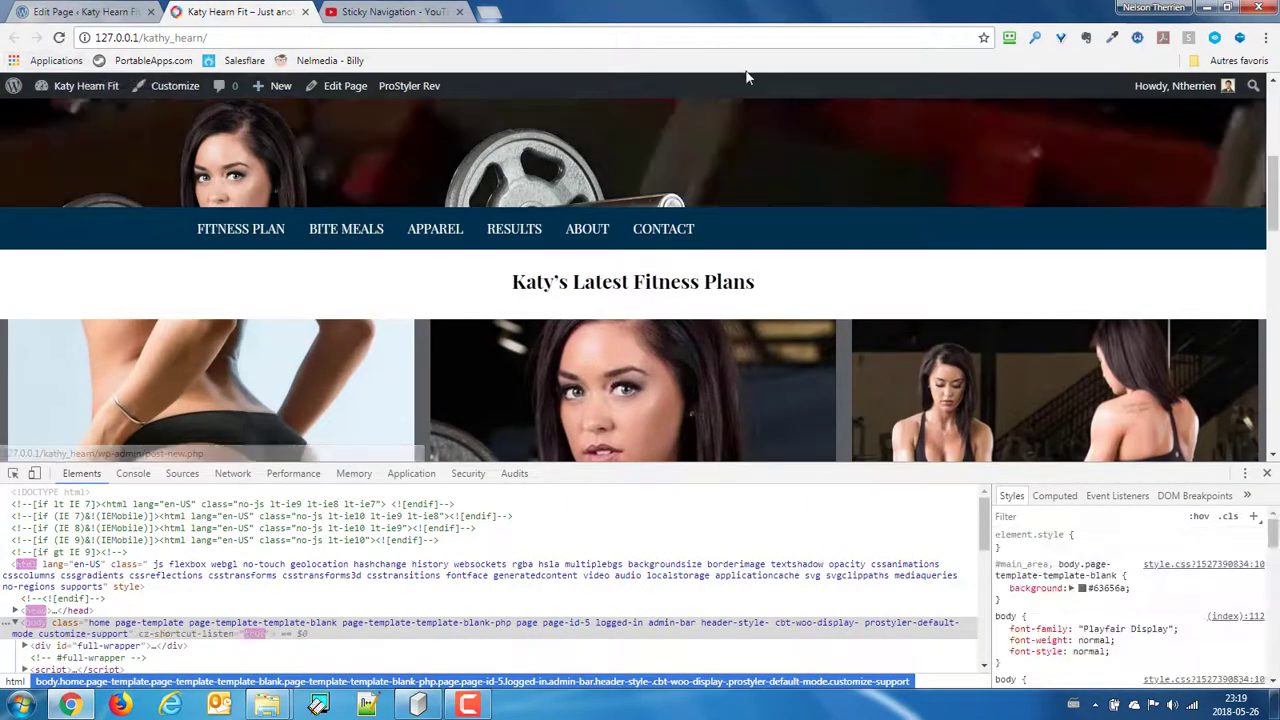
Step: Close DevTools at the page top to watch the gym video behind the logo, then reopen it
scroll(855, 141, up, 5)
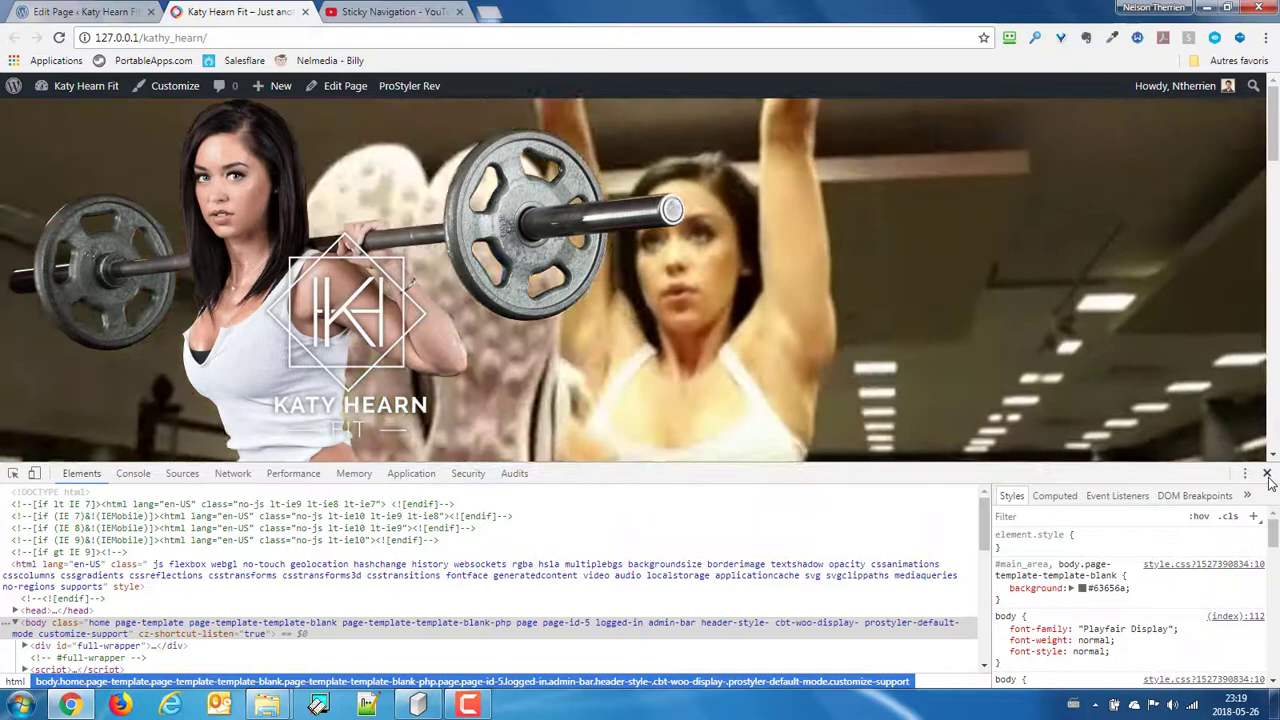
click(1267, 474)
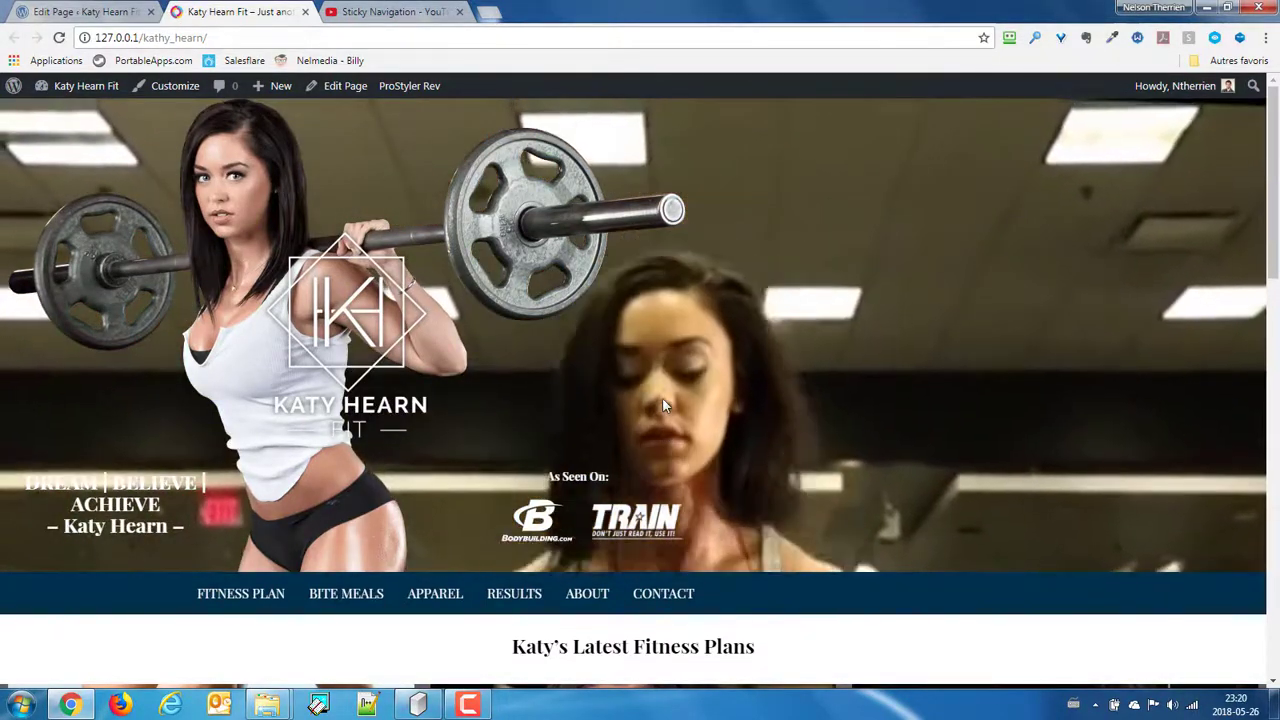
key(F12)
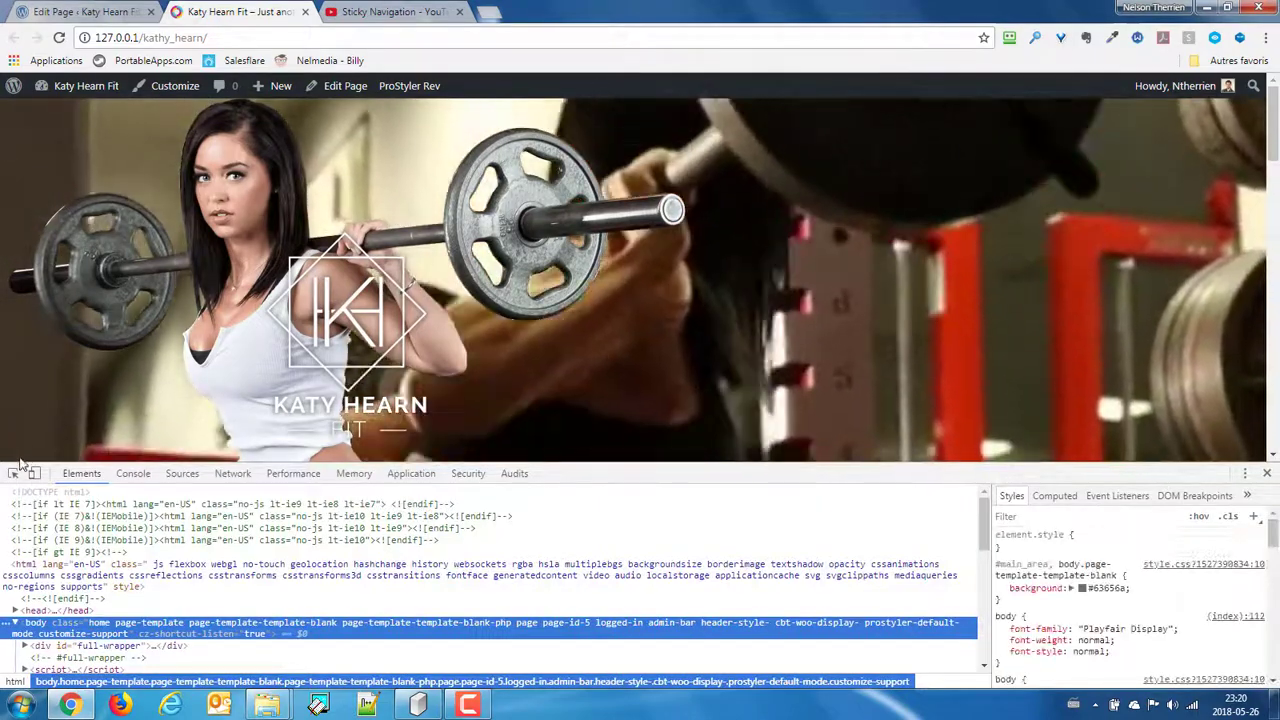
Step: Locate and select the div#hero.row element in DevTools by searching for 'hero'
click(13, 473)
click(70, 398)
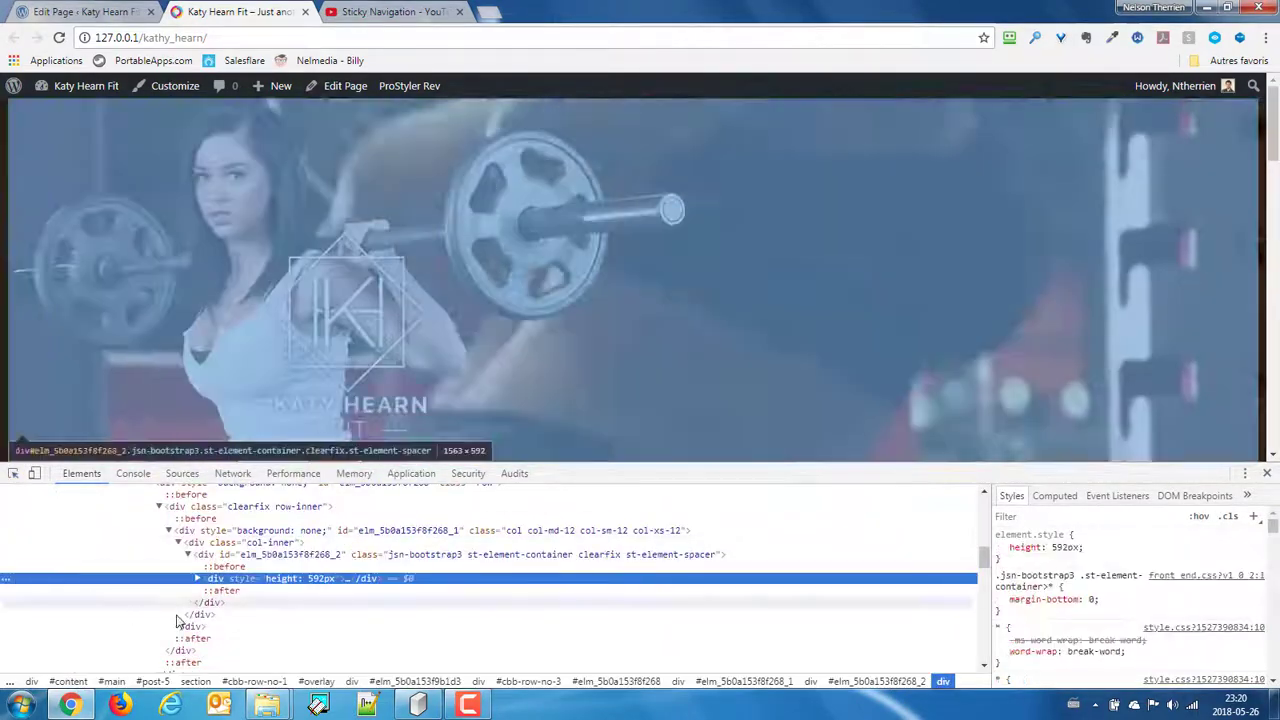
scroll(302, 553, up, 2)
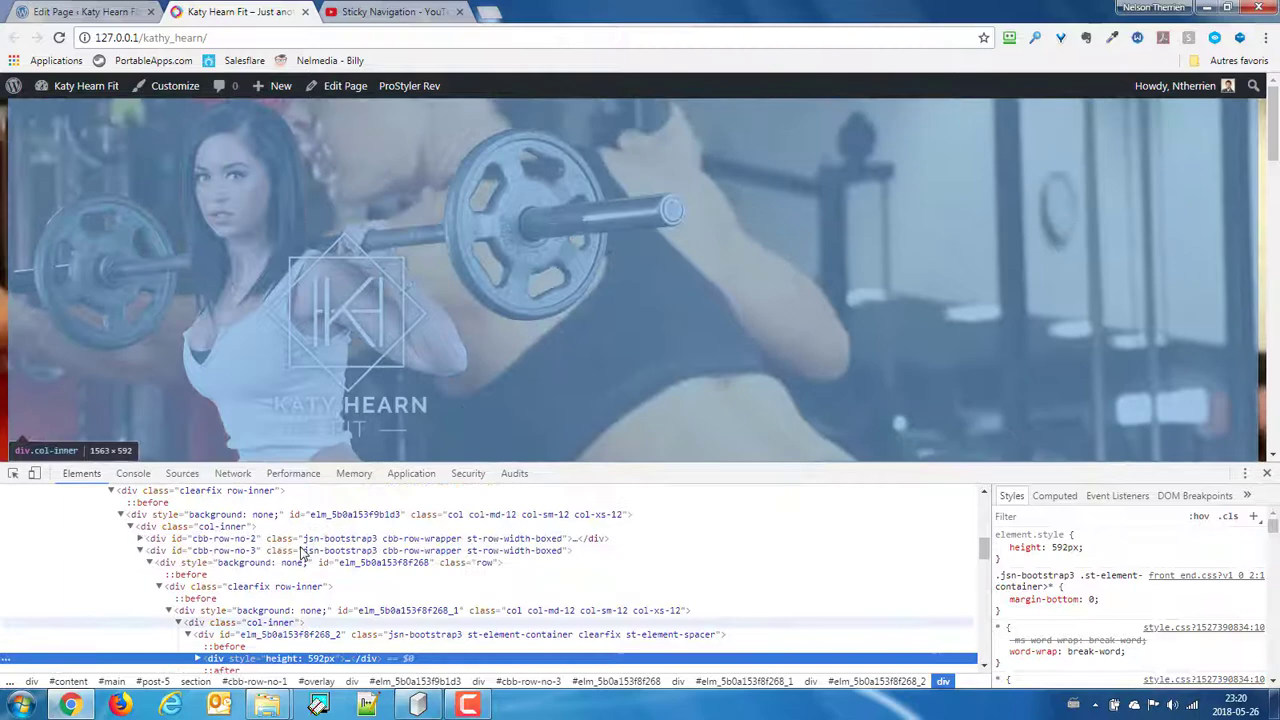
scroll(302, 553, up, 2)
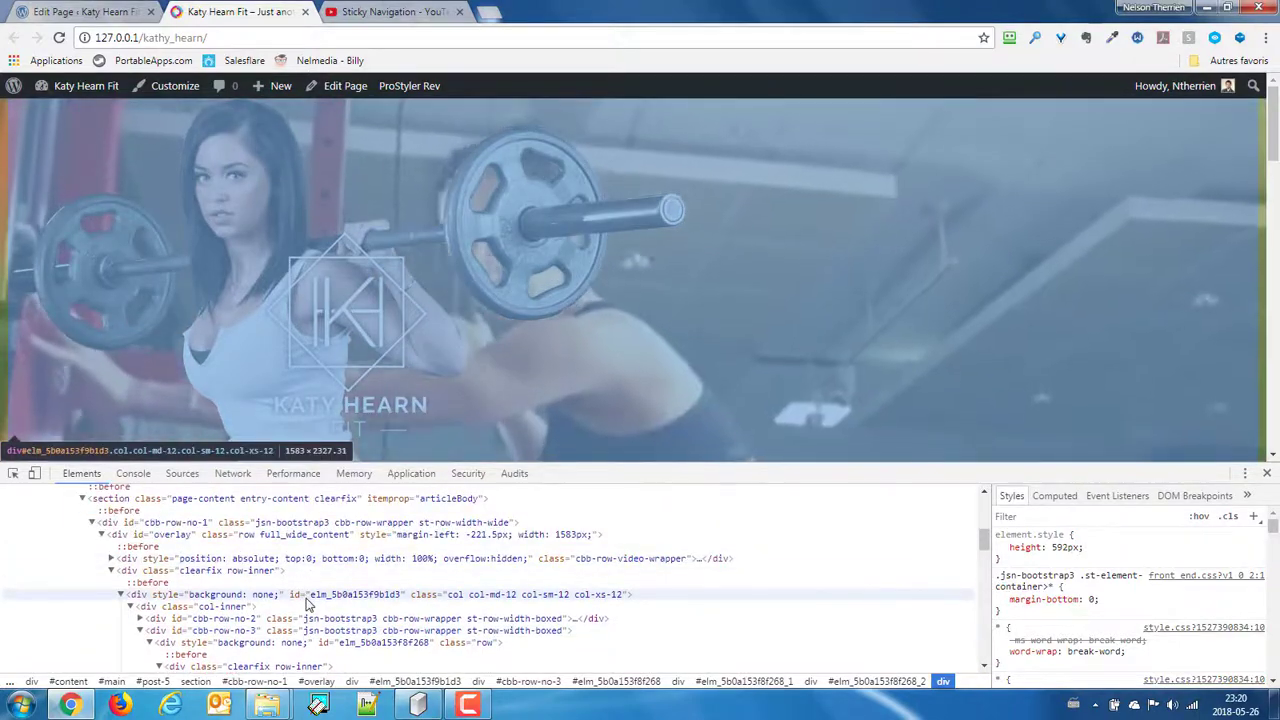
key(ctrl+f)
text(he)
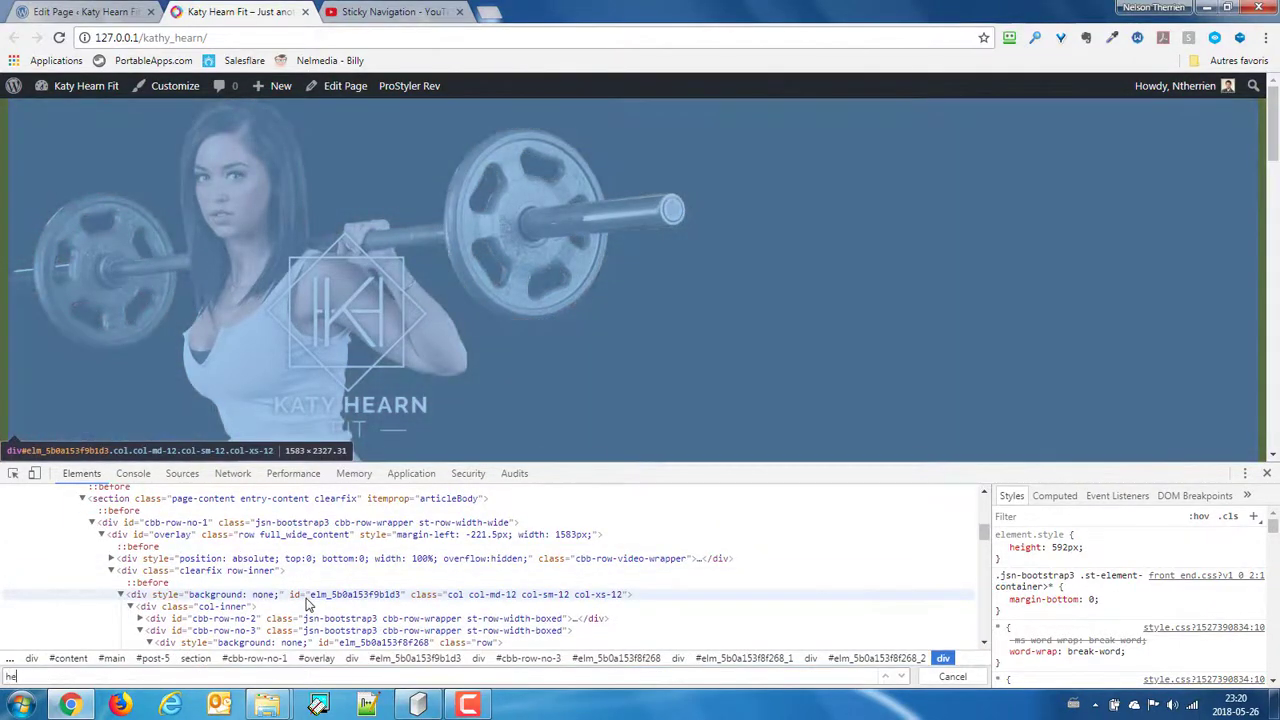
text(ro)
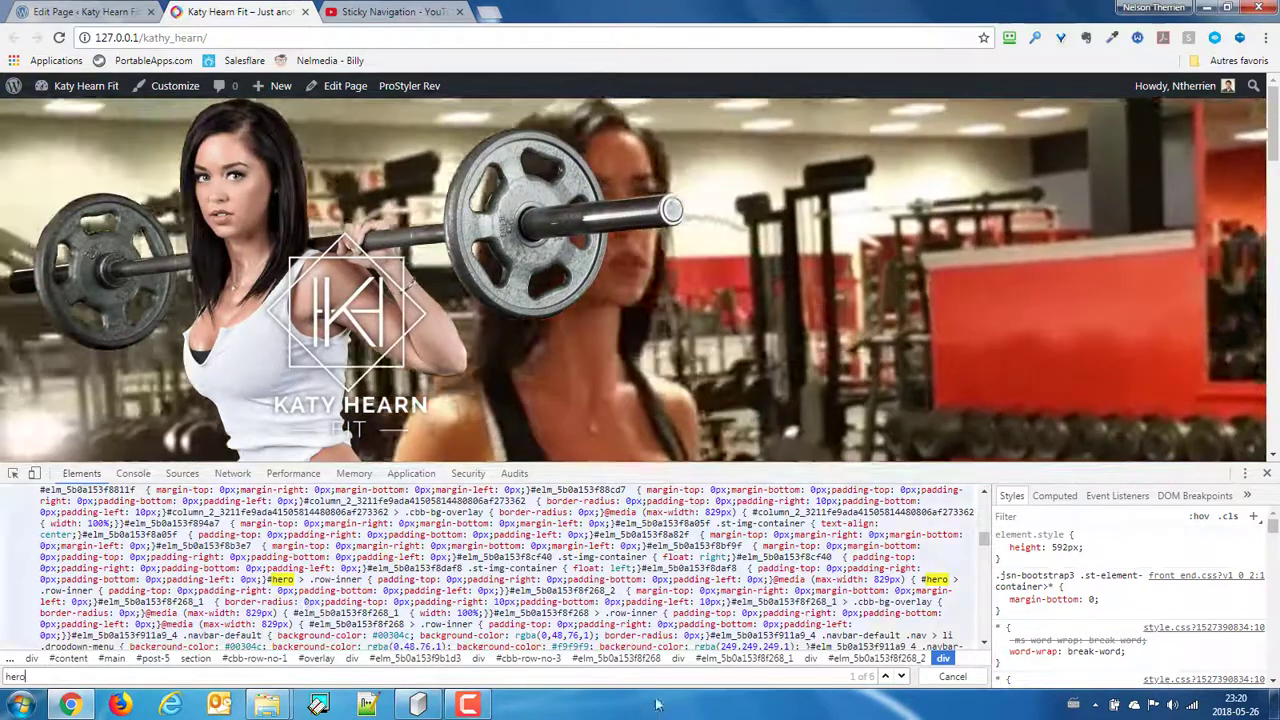
key(Return)
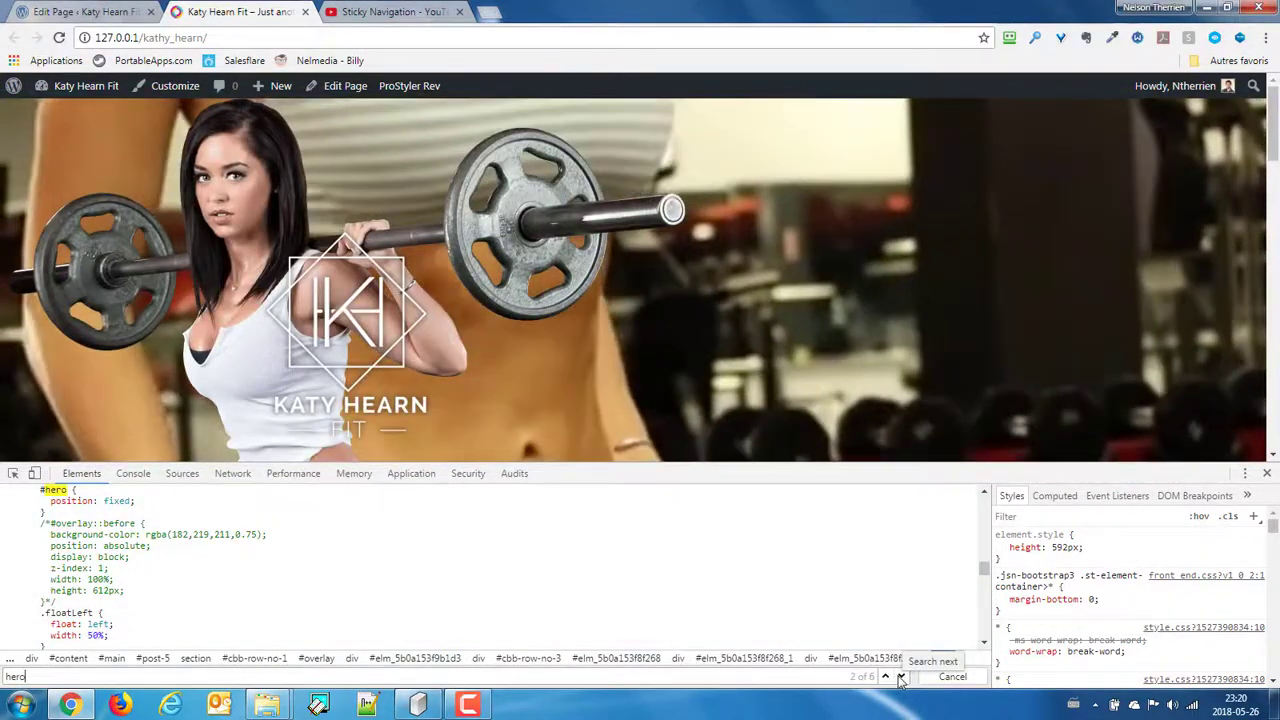
click(900, 677)
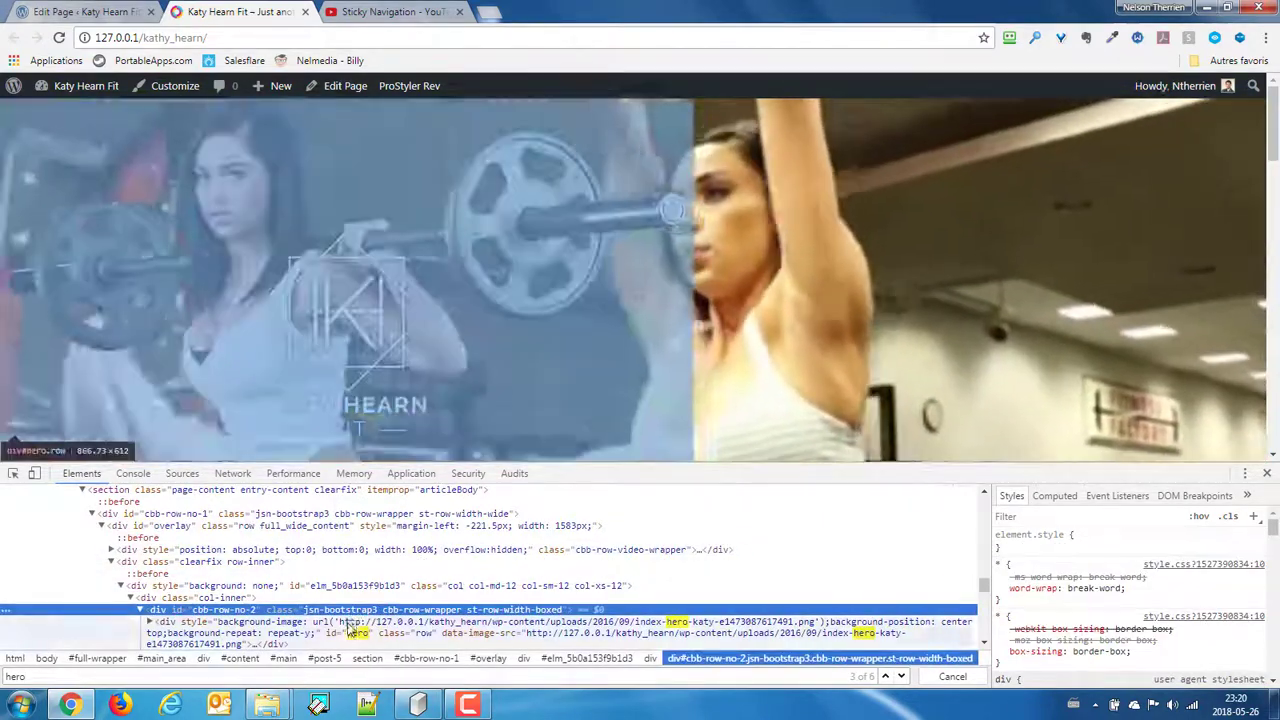
click(352, 629)
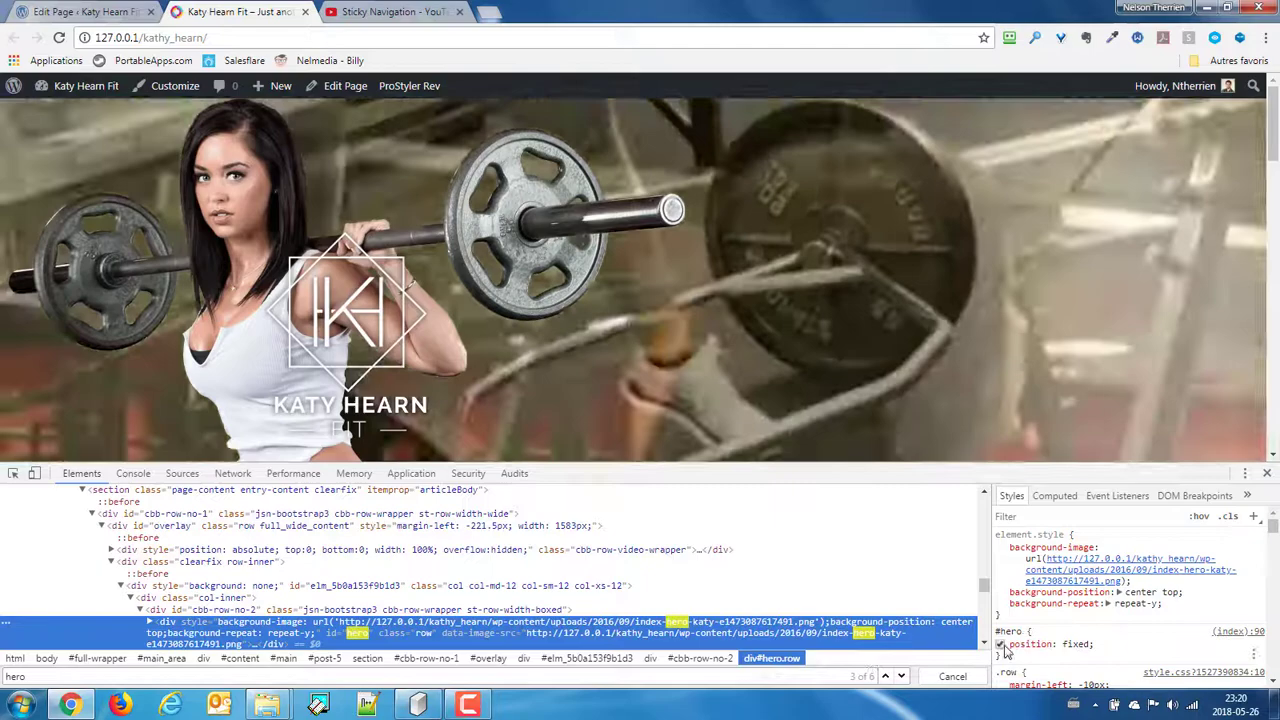
Step: Toggle the #hero position: fixed rule off and on twice, leaving it enabled
click(999, 644)
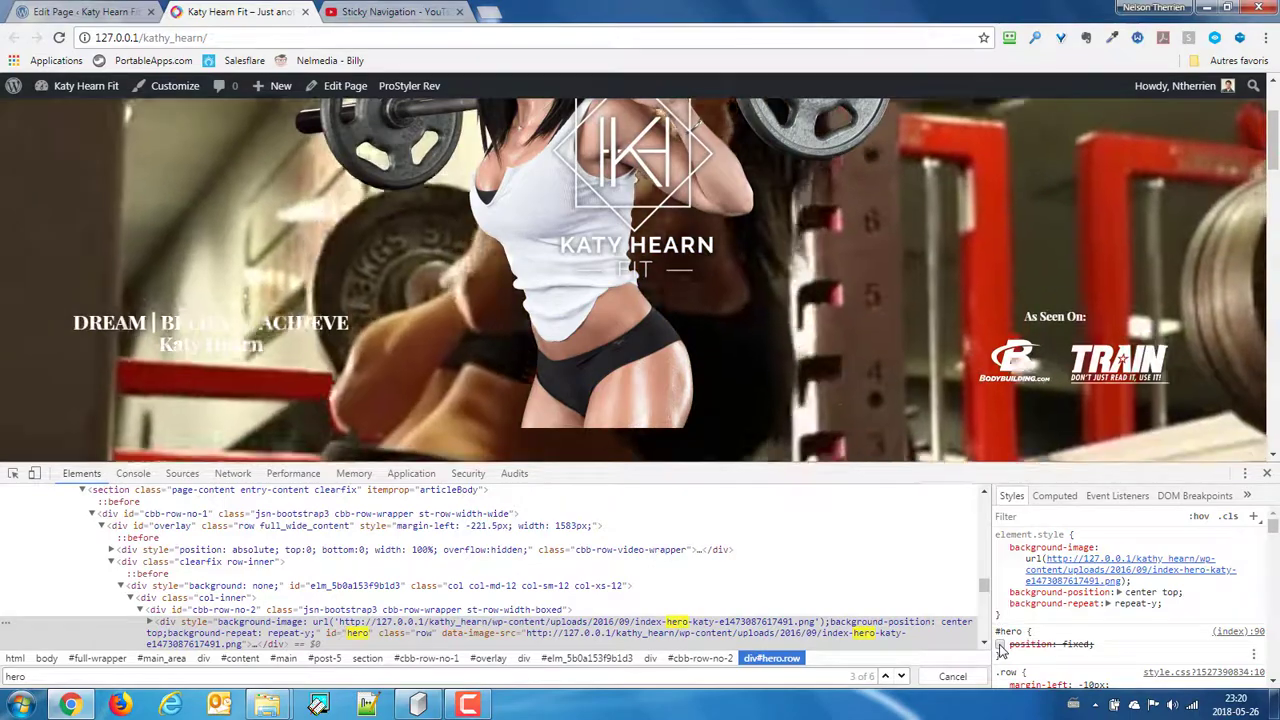
click(1000, 646)
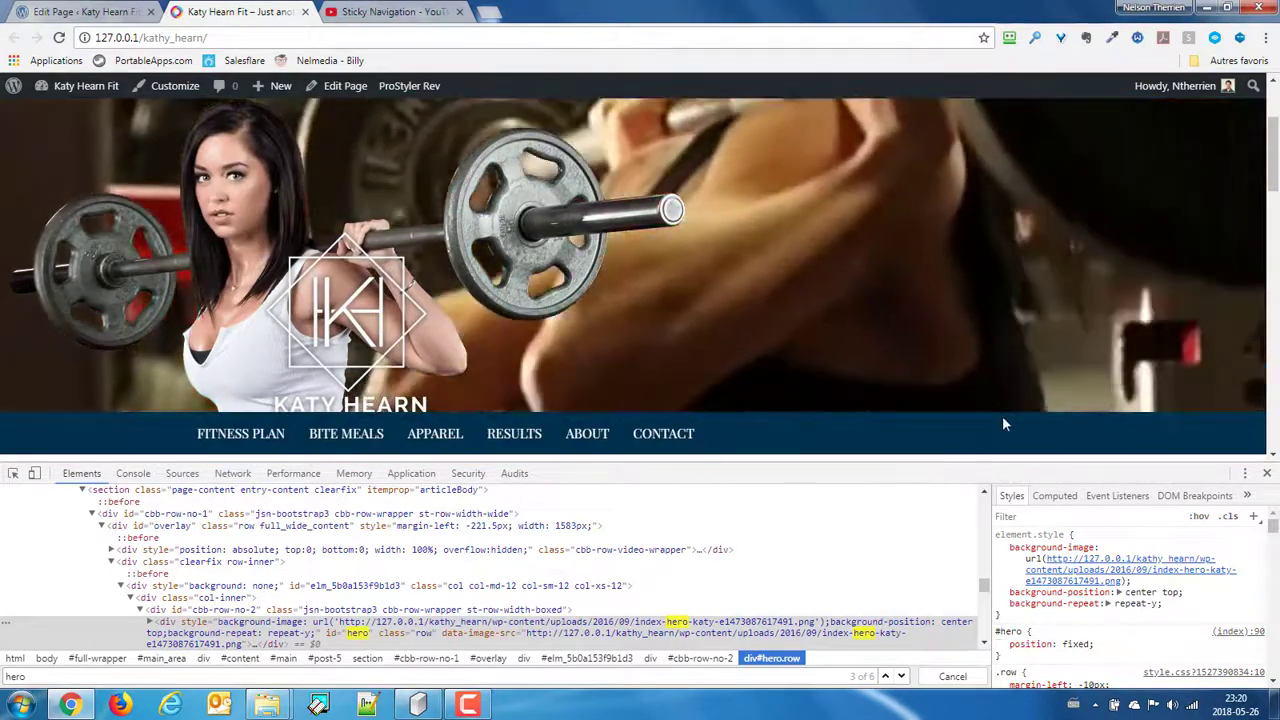
click(1000, 646)
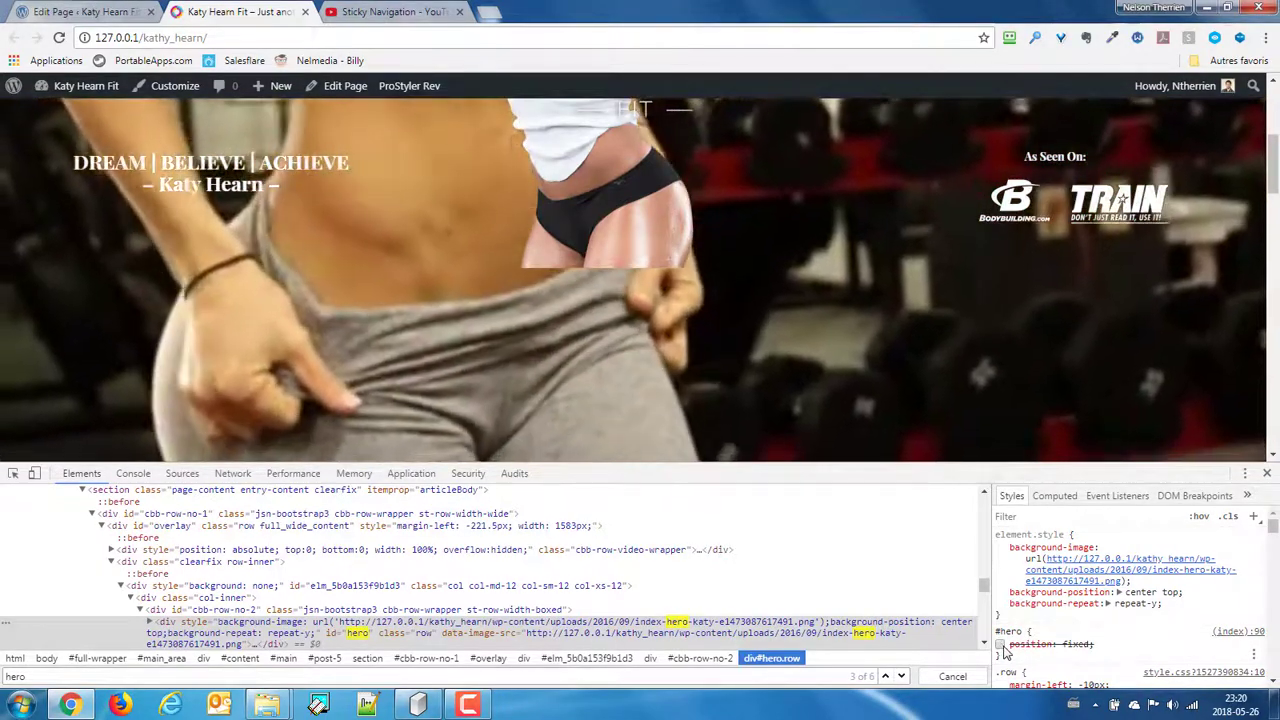
click(1000, 645)
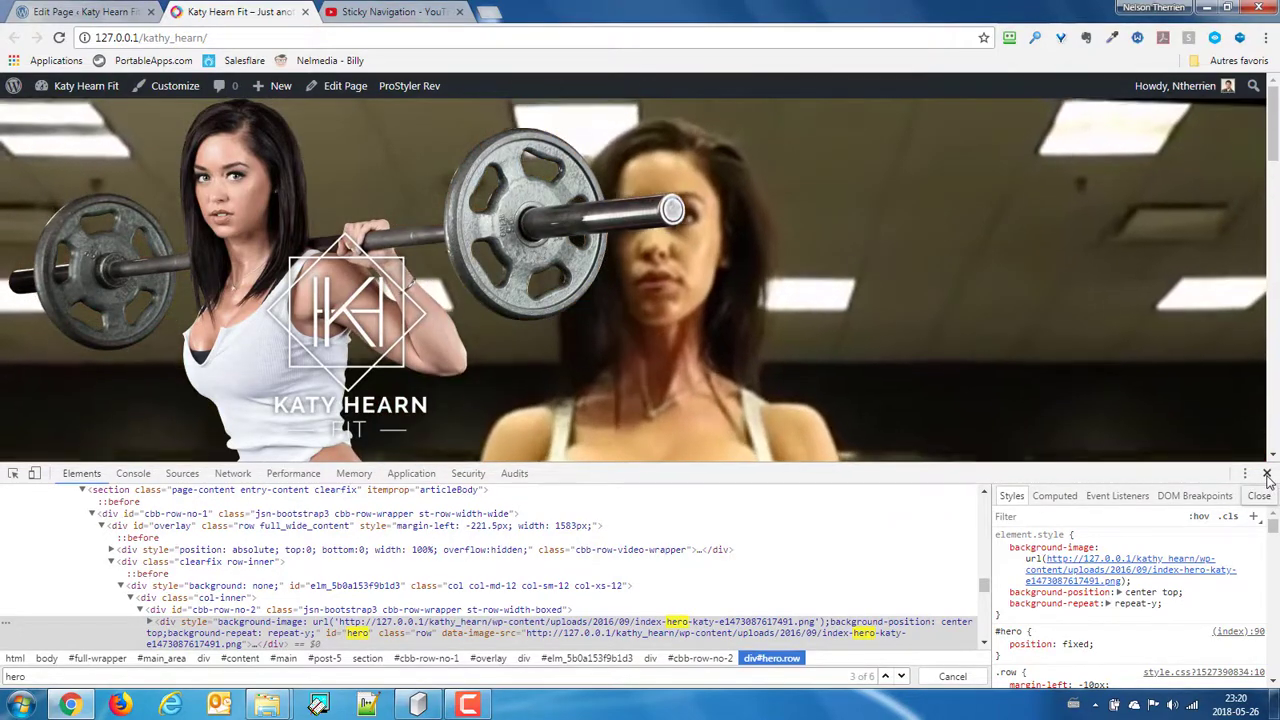
Step: Add width: 100% to the #hero rule in the custom CSS, then save the CSS and Home page
click(84, 14)
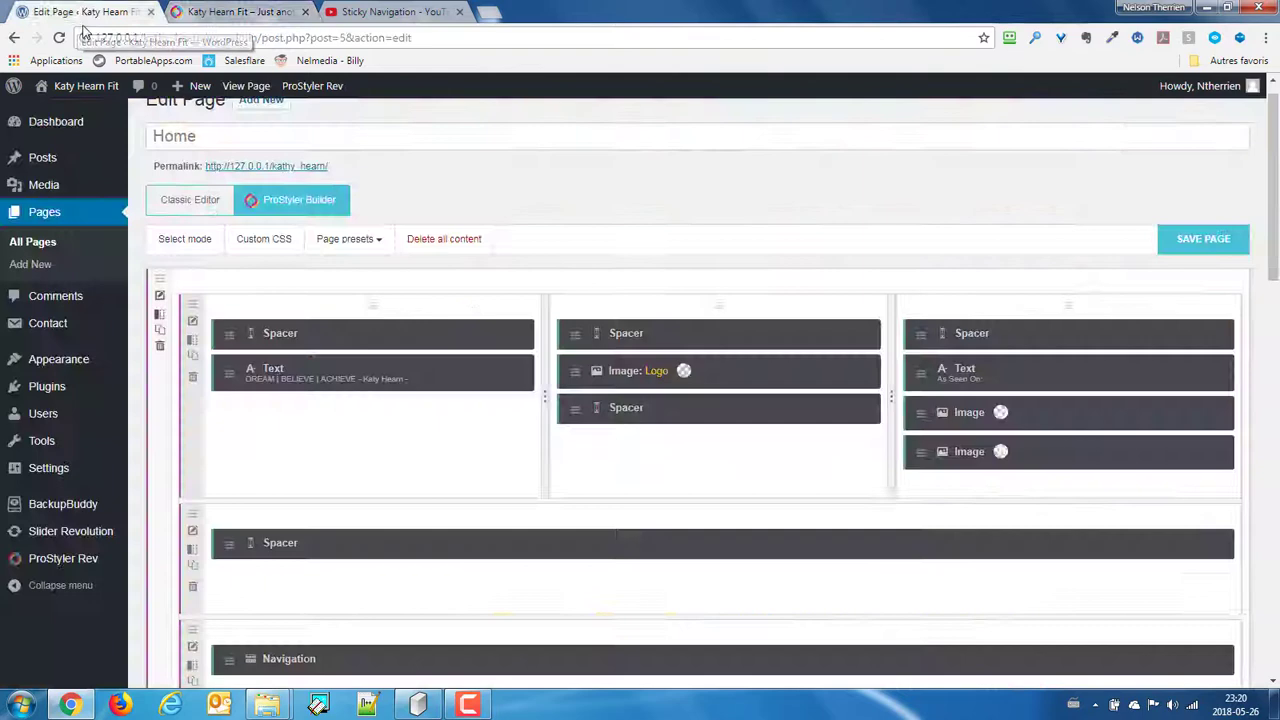
scroll(250, 472, down, 10)
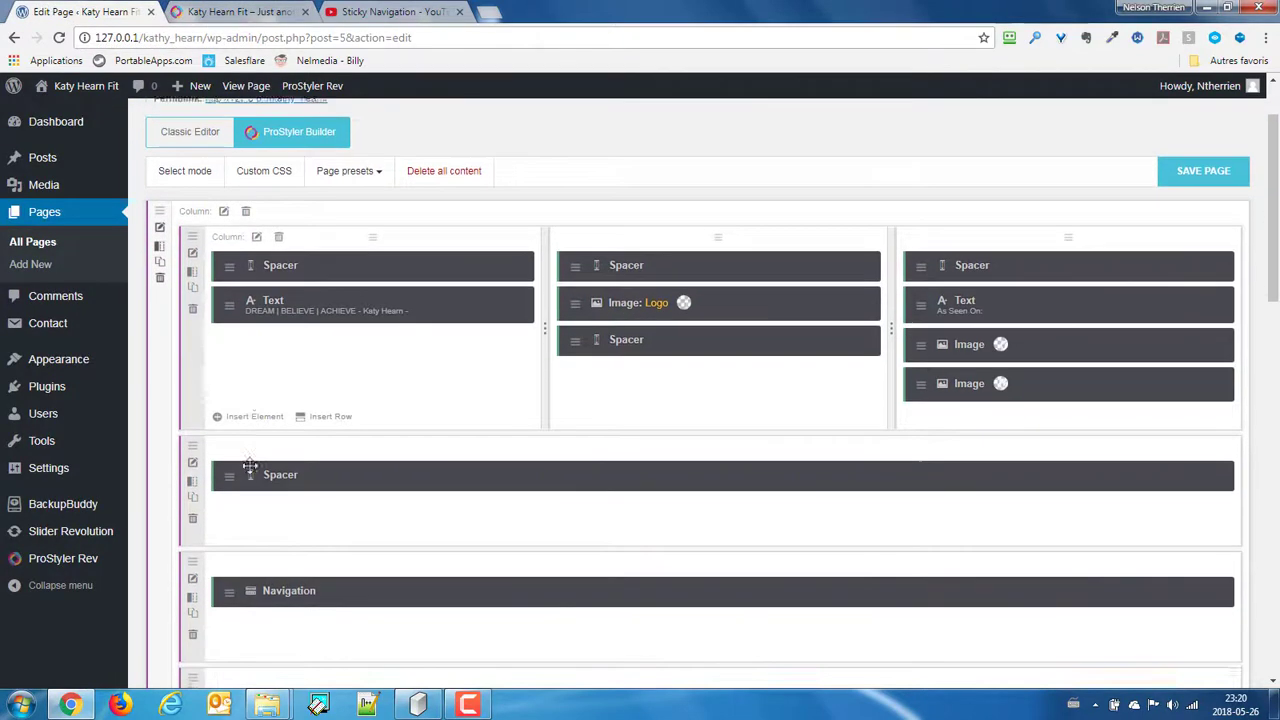
scroll(249, 485, up, 10)
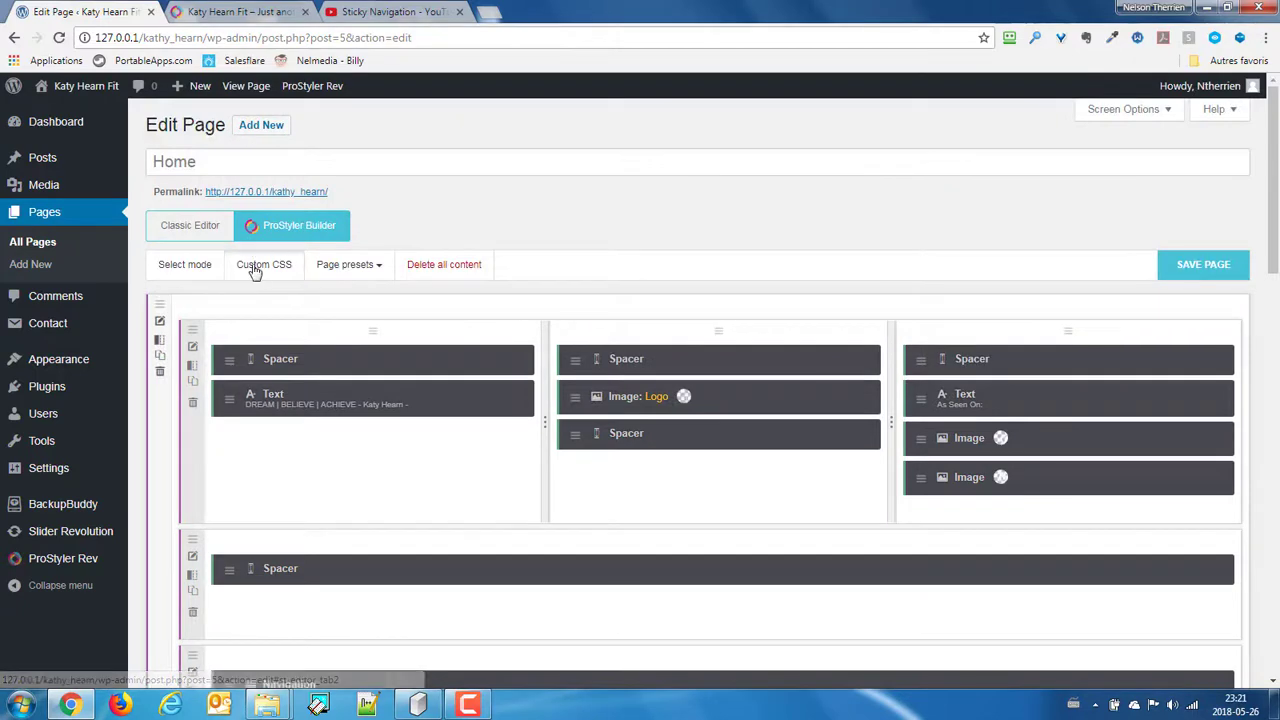
click(262, 265)
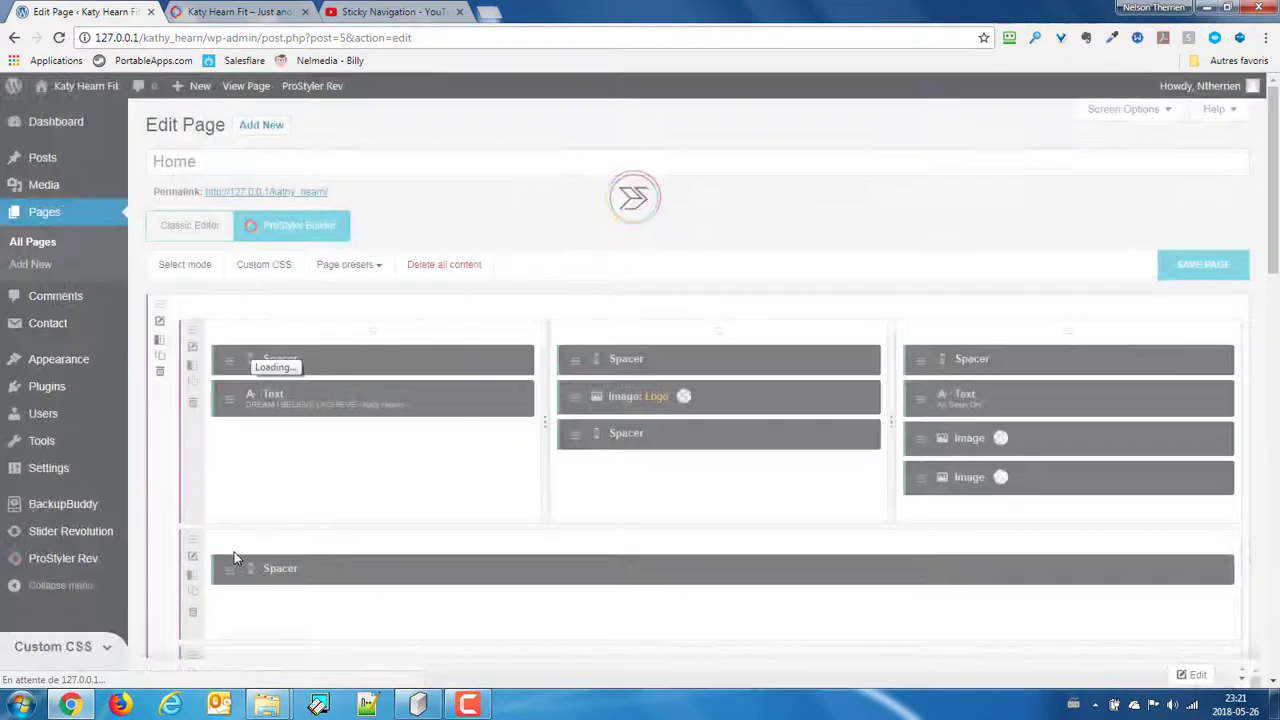
scroll(194, 629, down, 2)
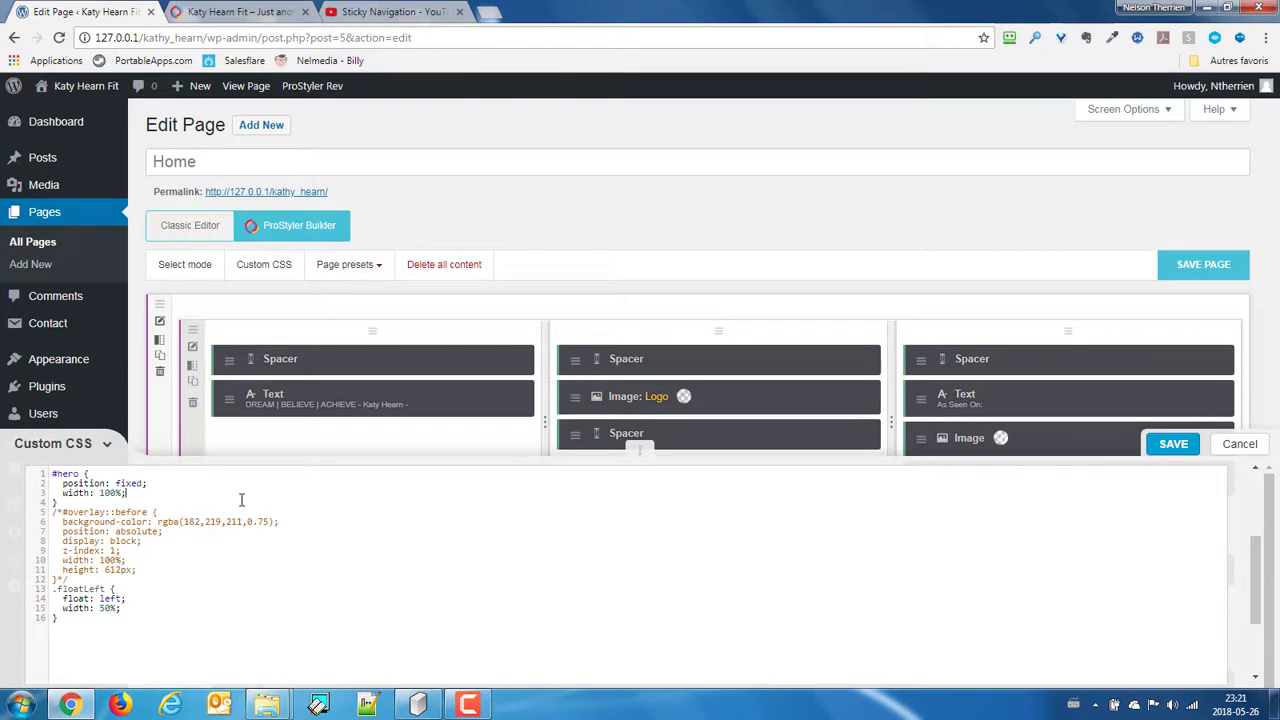
click(1170, 446)
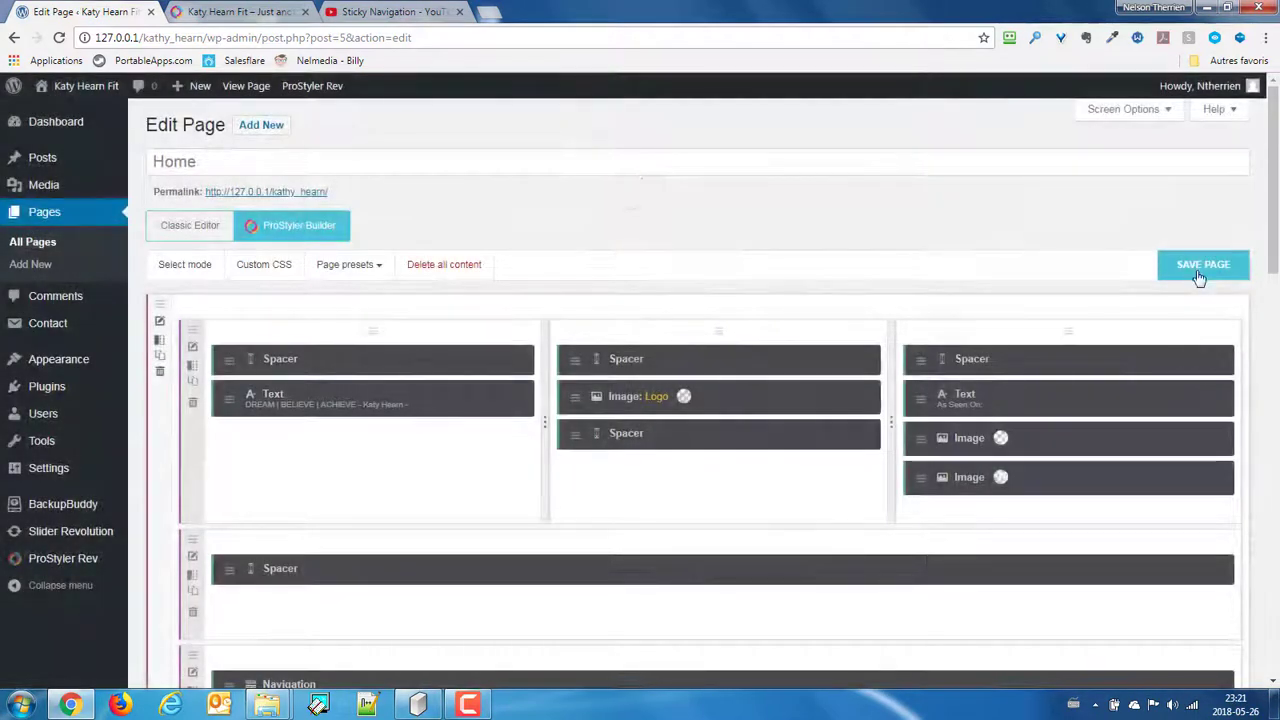
click(1199, 275)
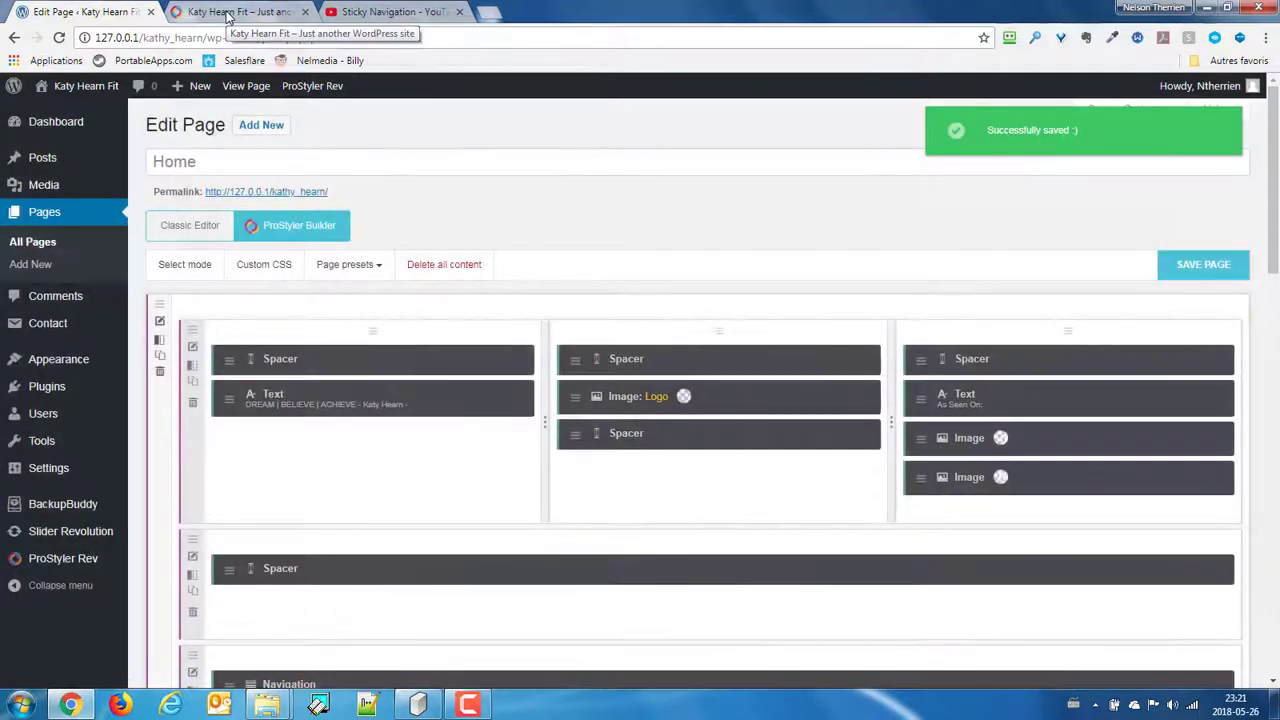
Step: Reload the live home page and close DevTools
click(228, 14)
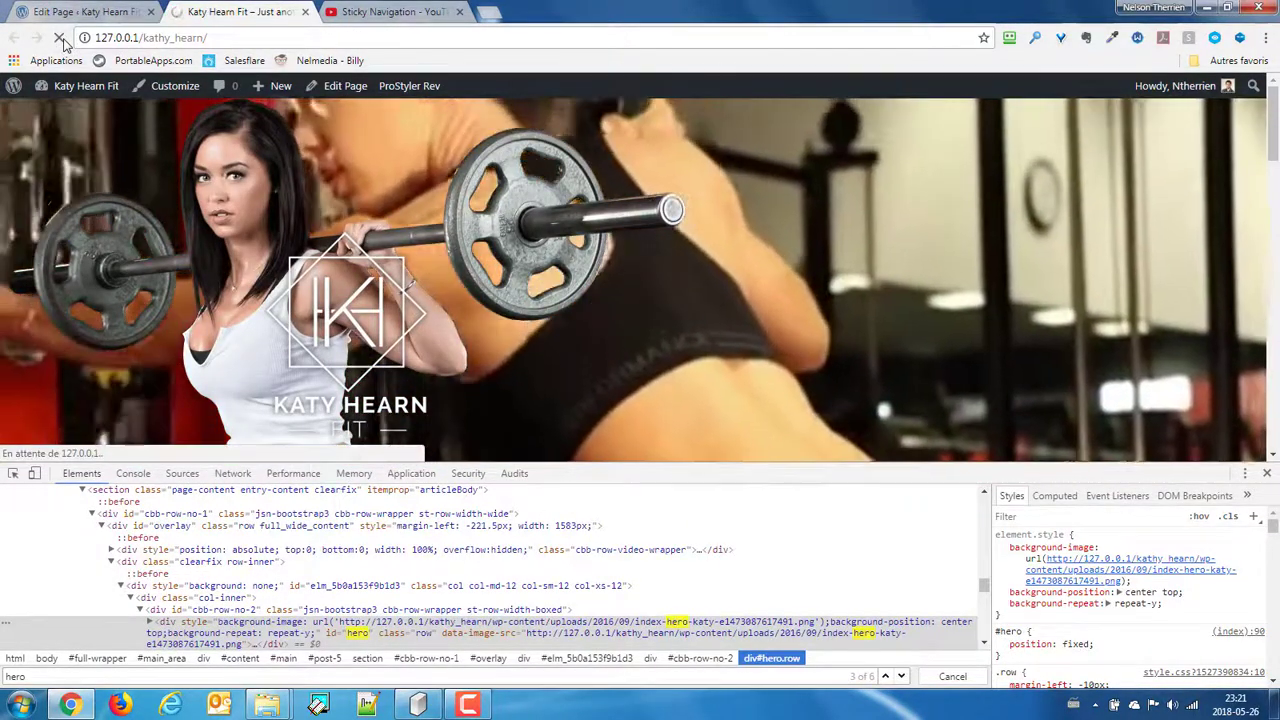
click(61, 39)
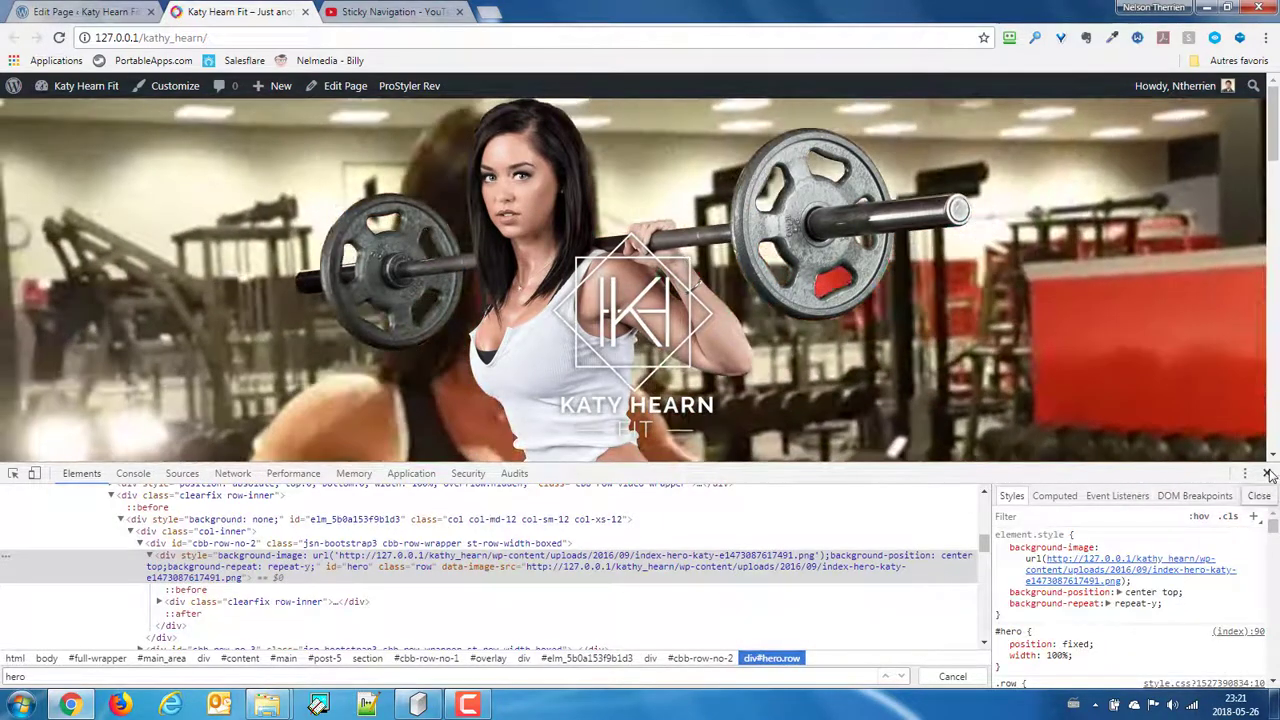
click(1267, 473)
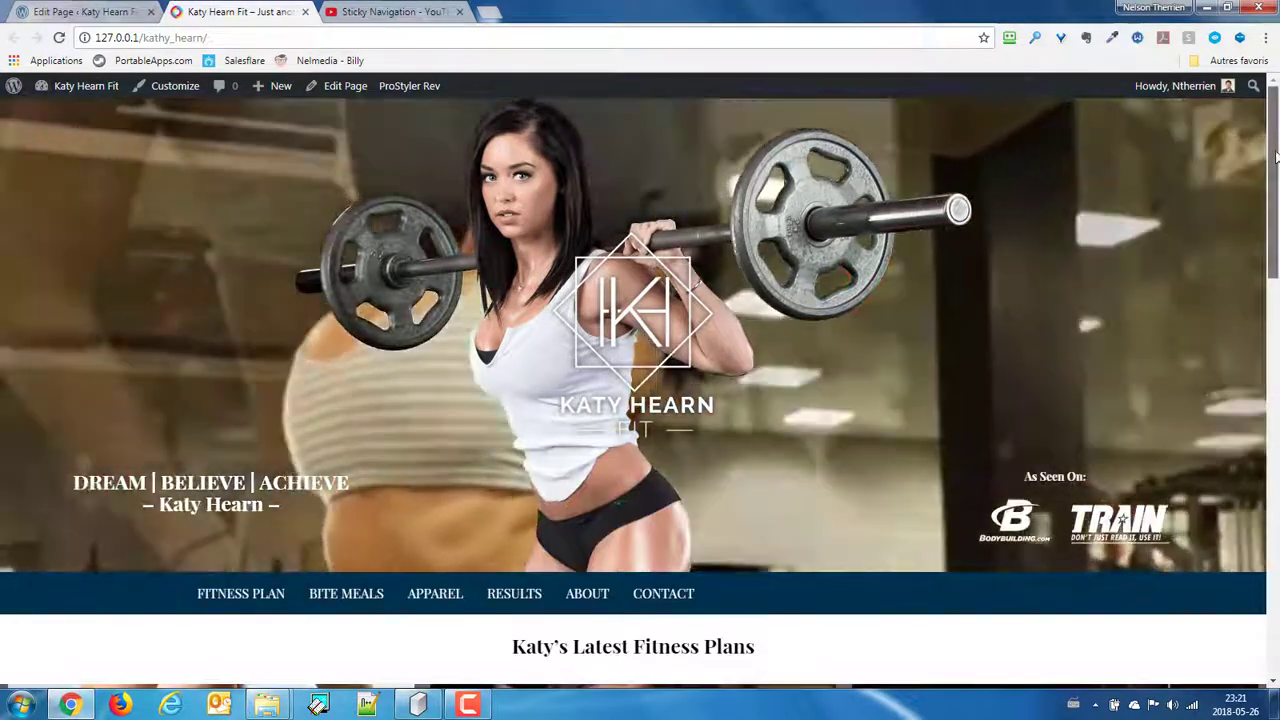
Step: Scroll the page down and back up to confirm the navigation bar stays pinned, then return to the editor
drag(1276, 147, 1267, 466)
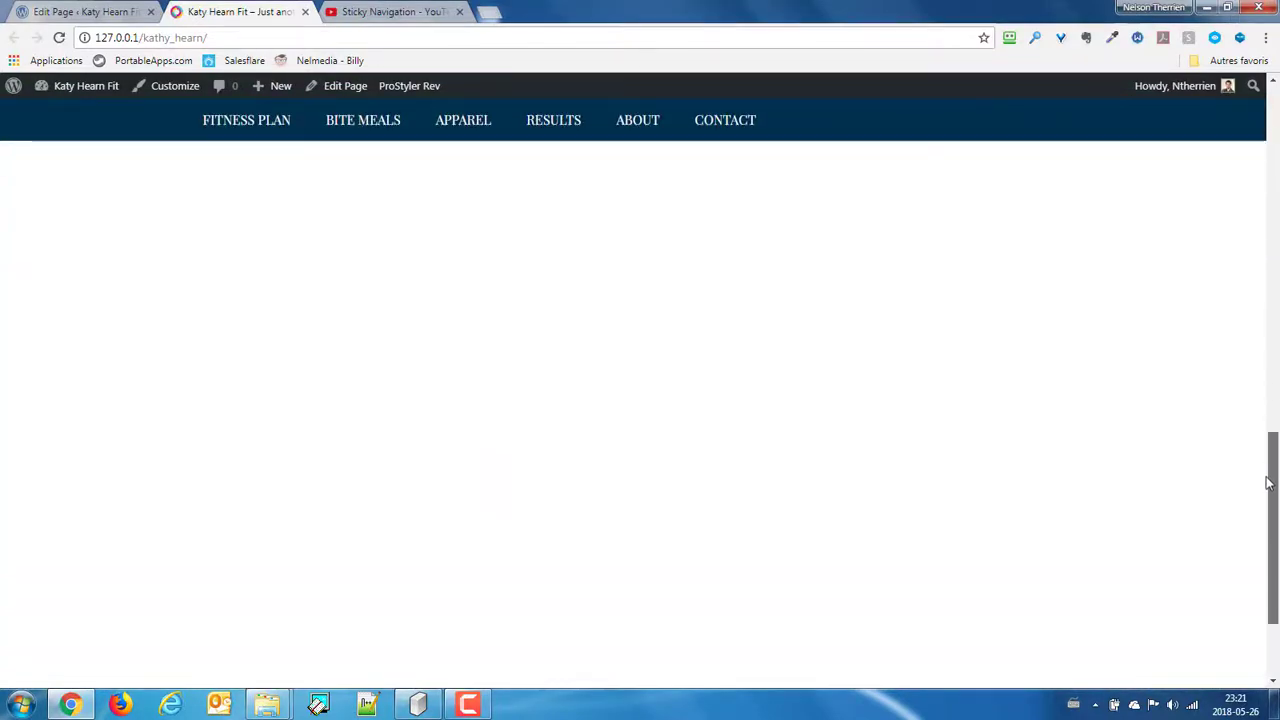
drag(1267, 380, 1273, 453)
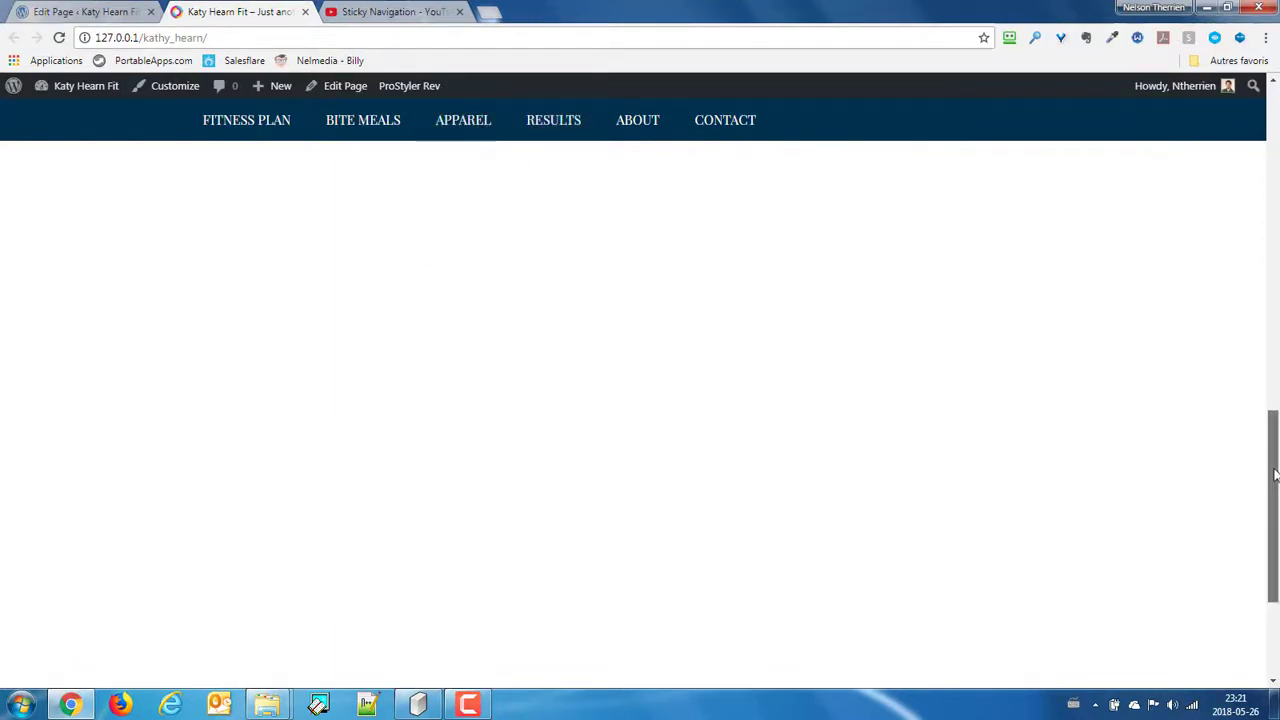
drag(1274, 459, 1272, 195)
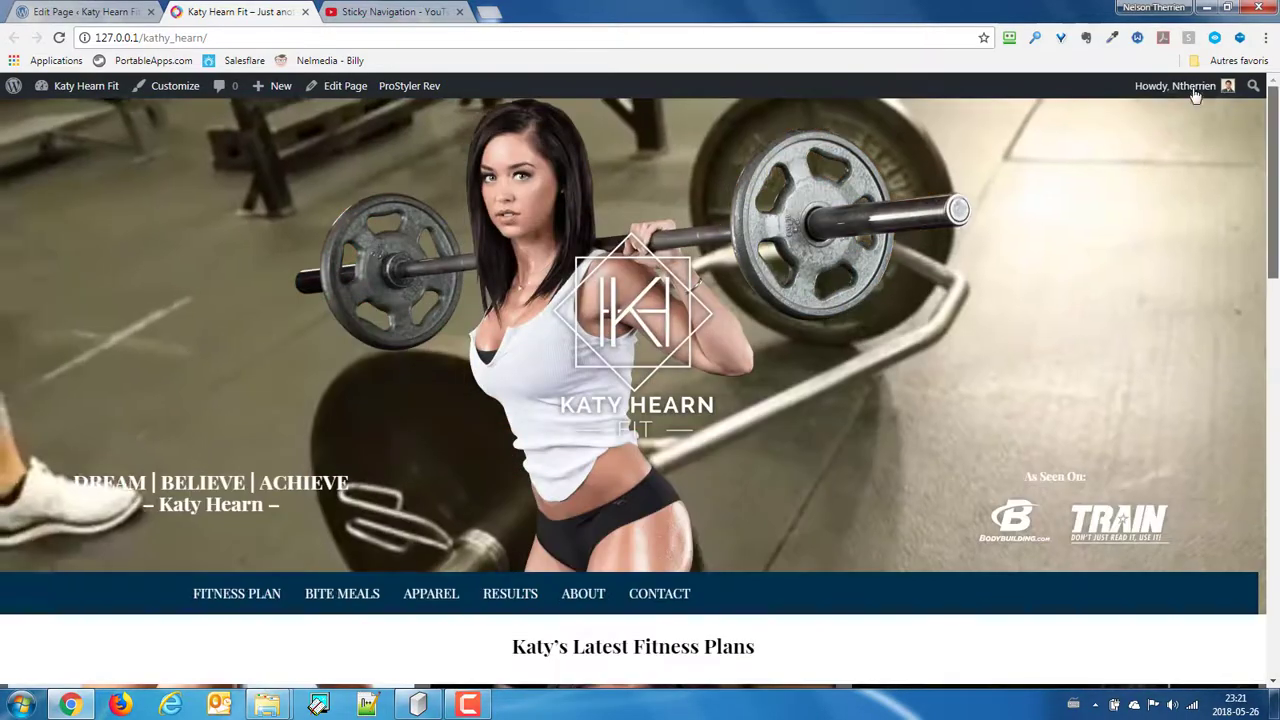
click(105, 11)
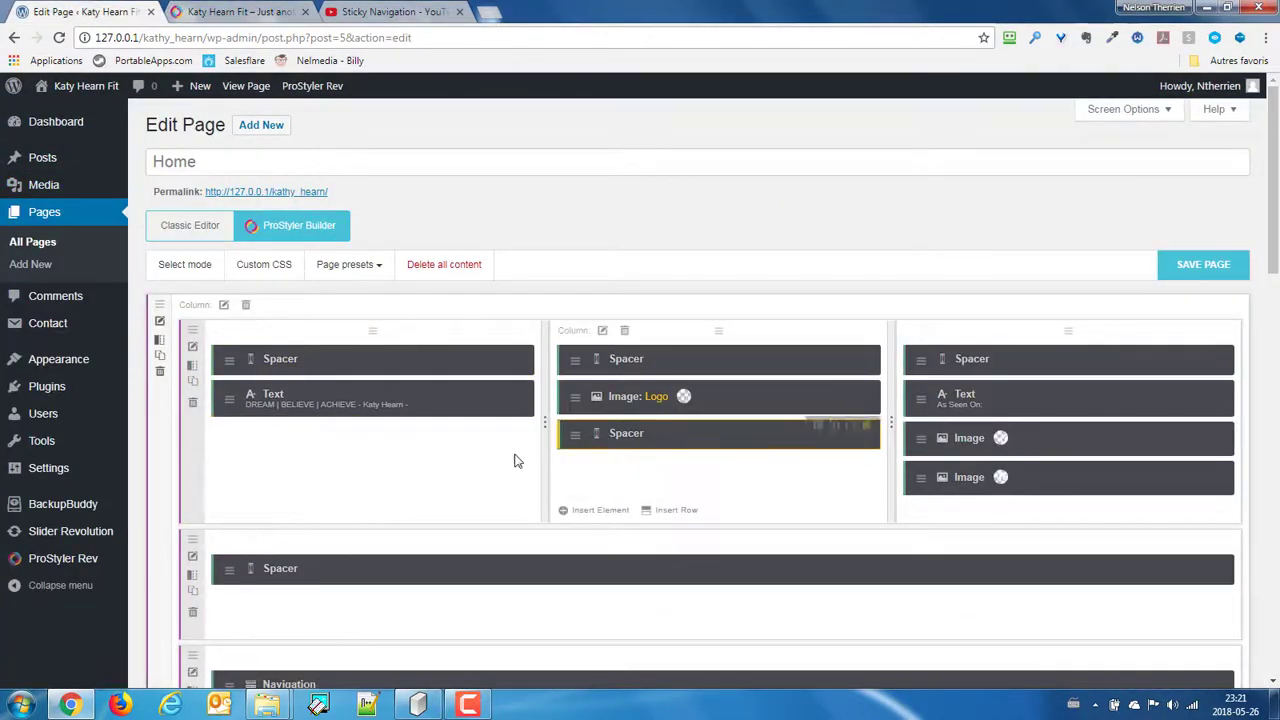
Step: Open the Navigation element's settings and review its Styling options
scroll(478, 556, down, 3)
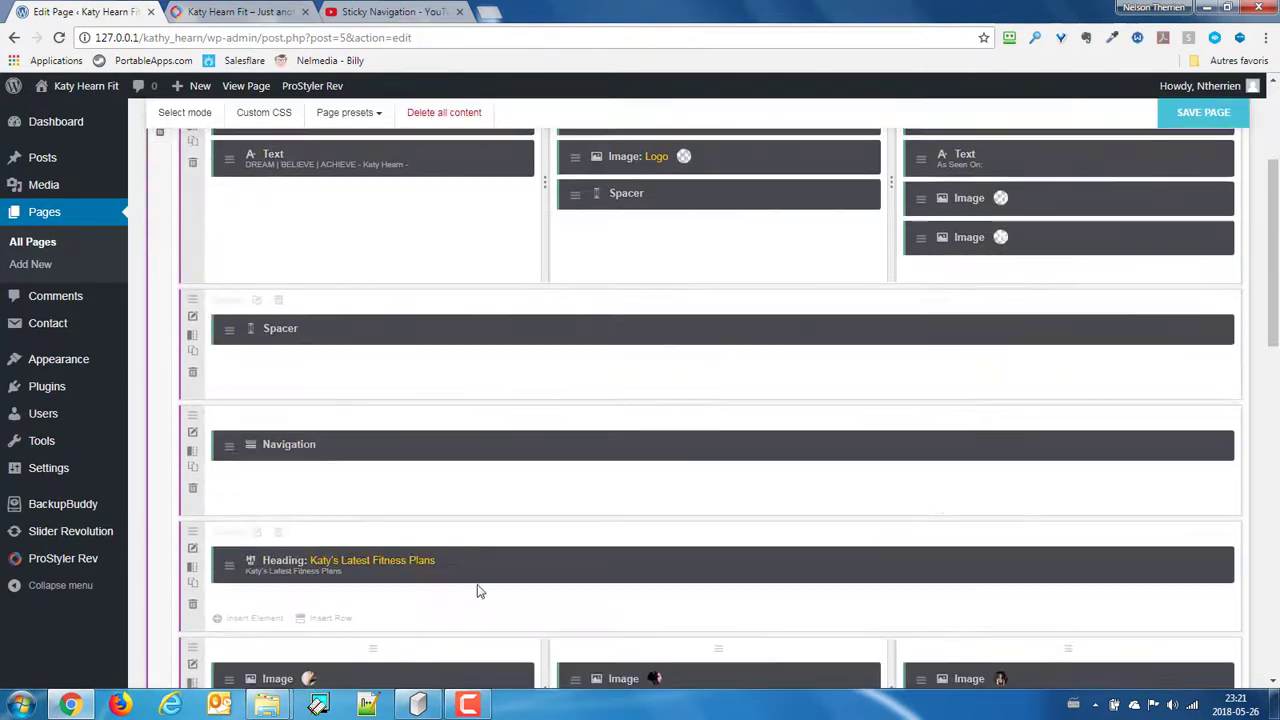
click(457, 447)
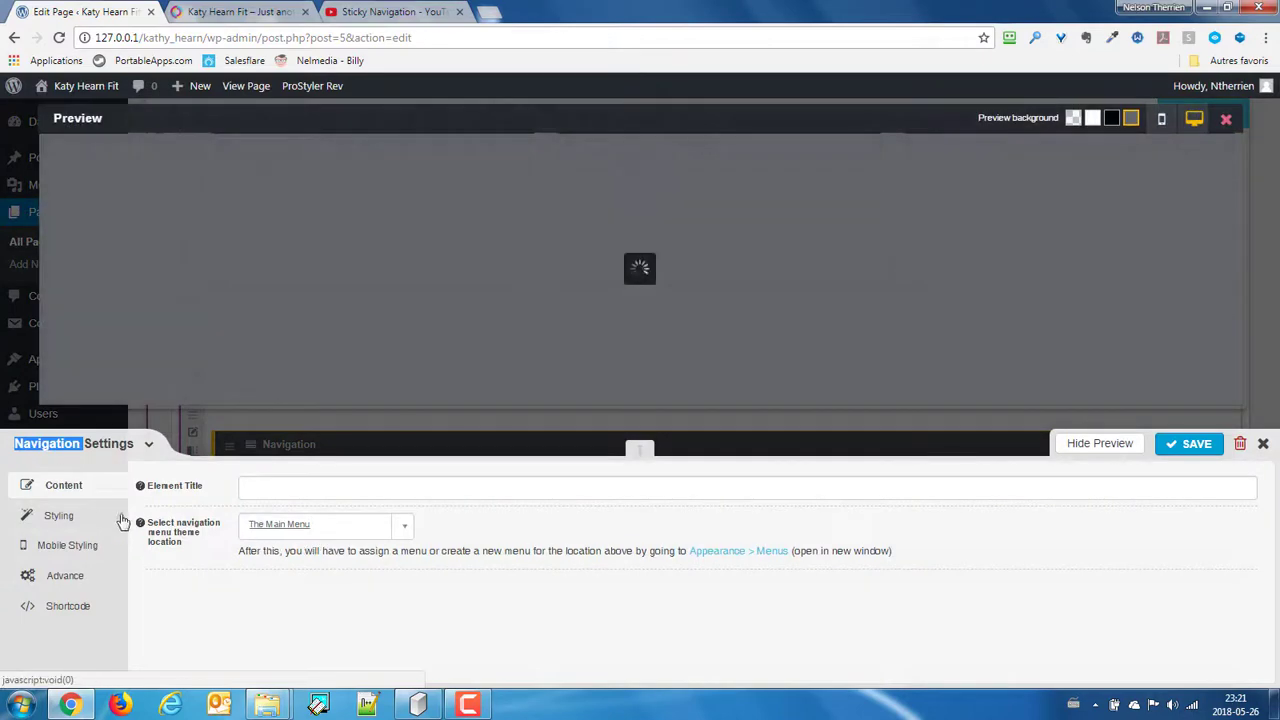
click(68, 523)
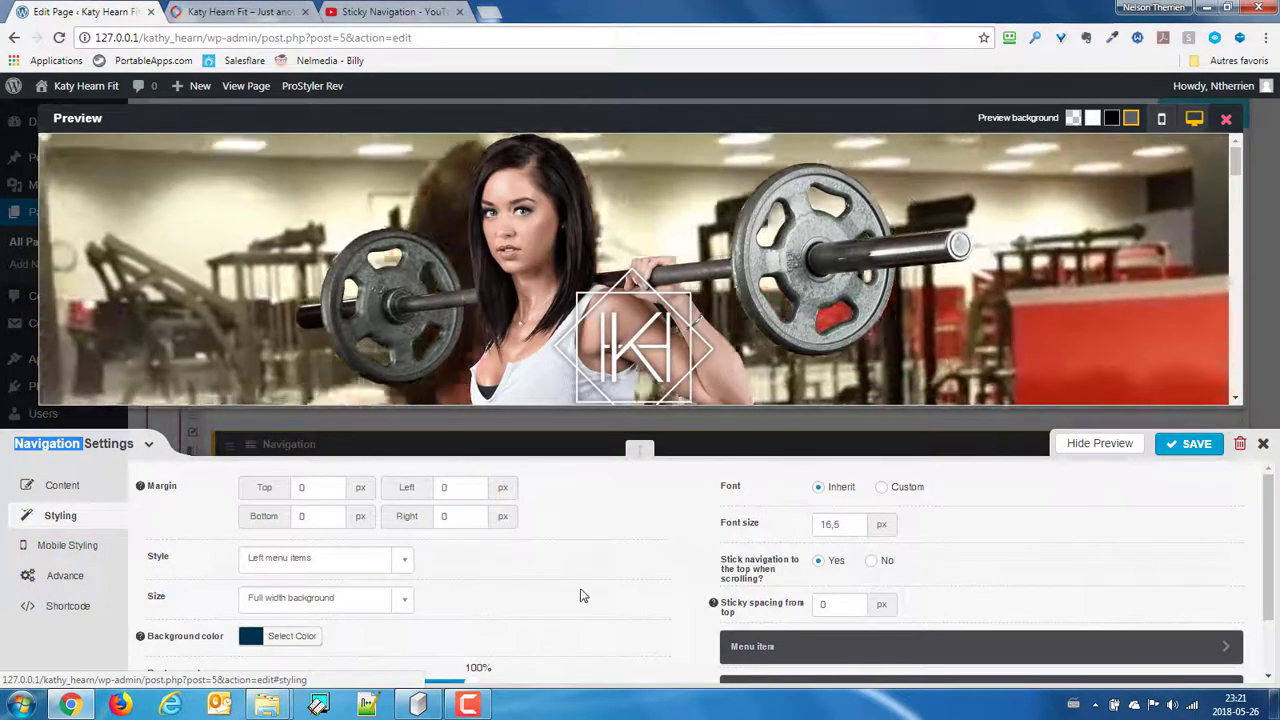
scroll(660, 536, down, 1)
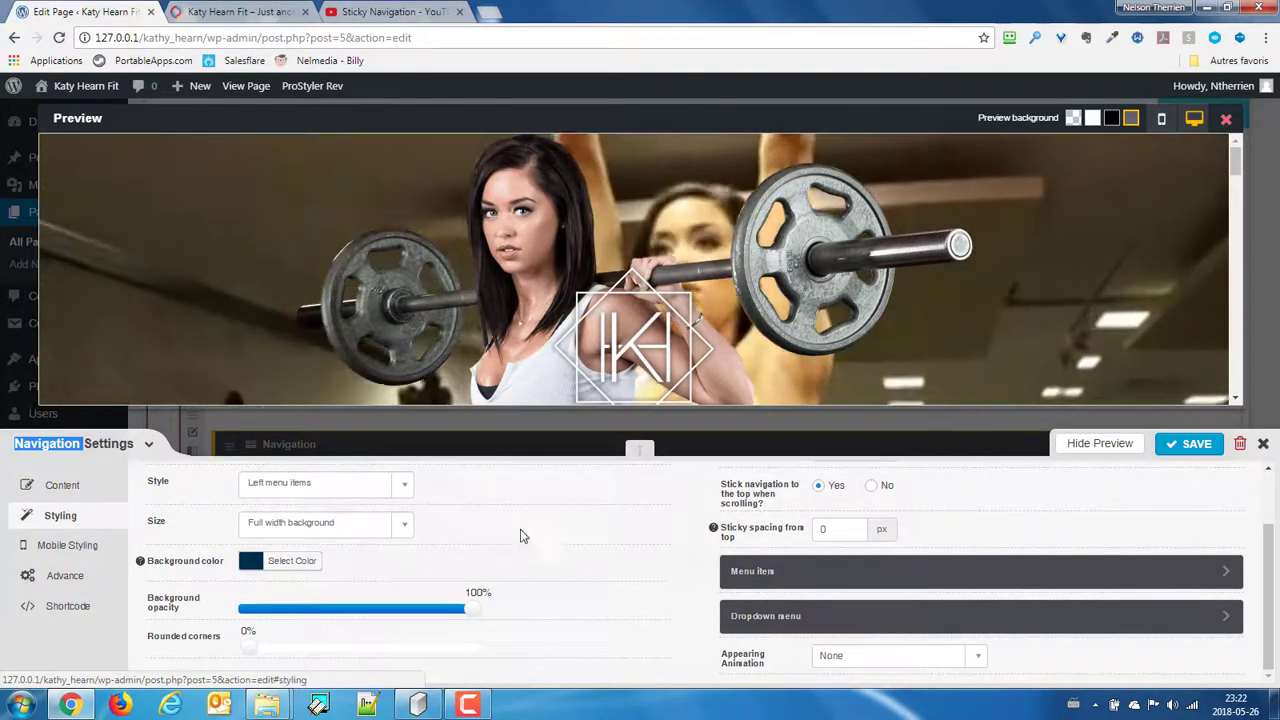
Step: Review the Advance and Mobile Styling tabs, then confirm Stick navigation is Yes under Styling
click(66, 577)
scroll(561, 638, down, 1)
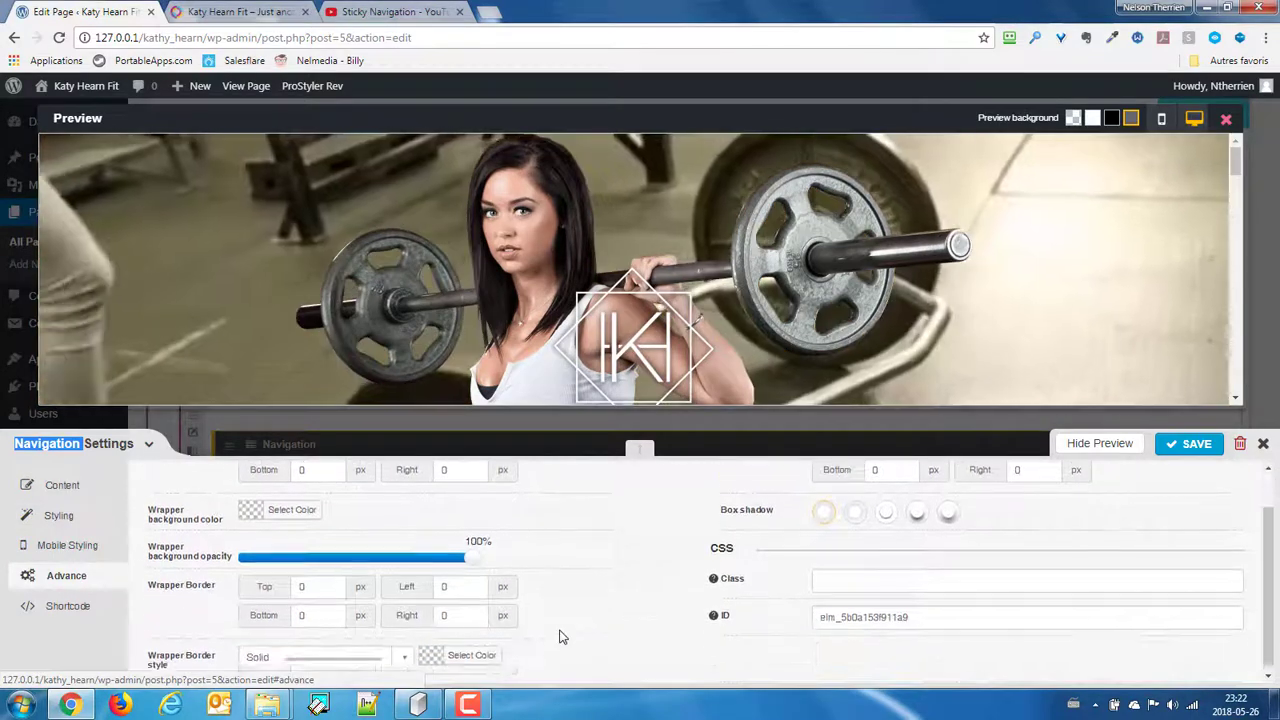
scroll(560, 641, up, 1)
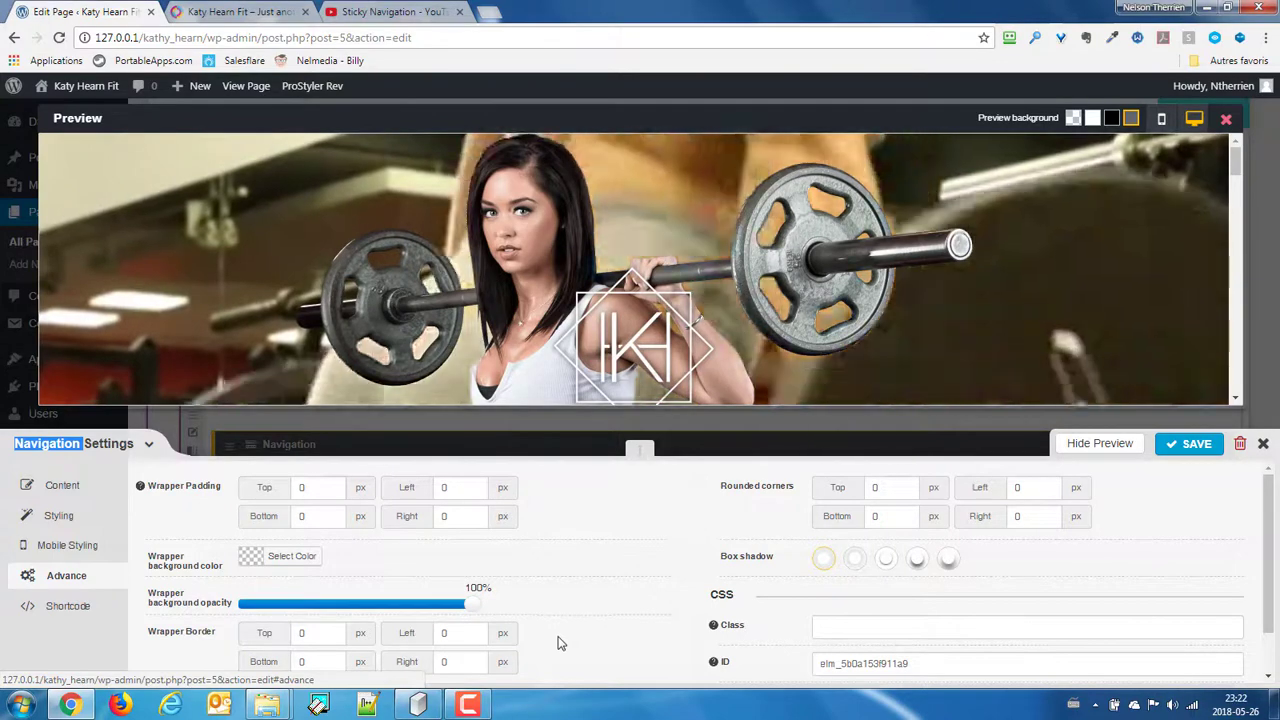
key(shift+Tab)
key(Return)
click(91, 516)
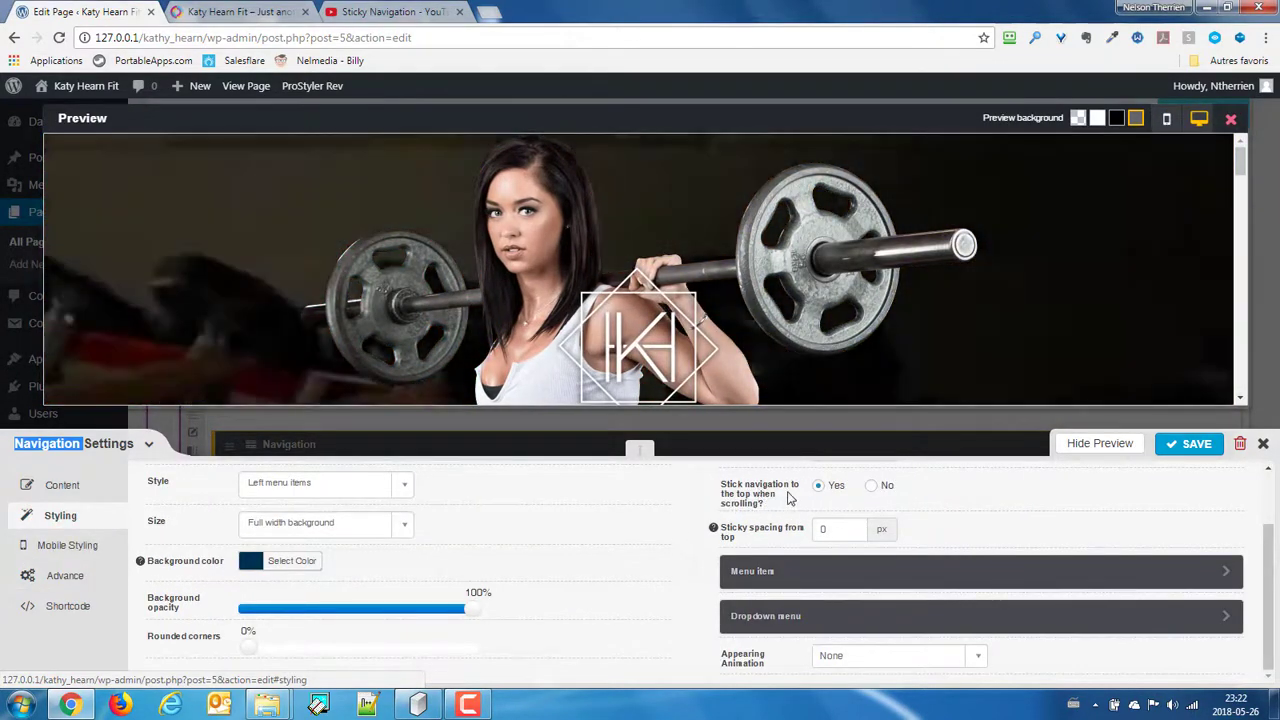
scroll(910, 513, up, 1)
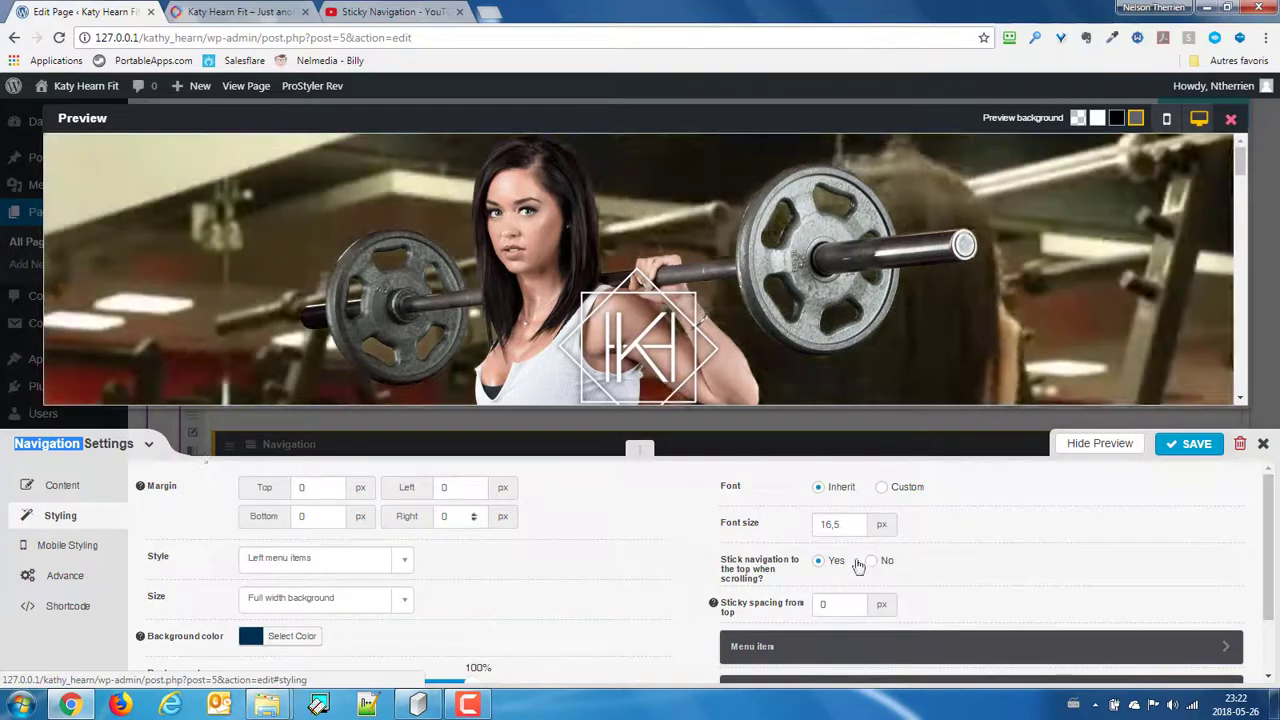
Step: Save the Navigation settings, uncomment the #overlay::before rule in Custom CSS, and save the Home page
click(1180, 450)
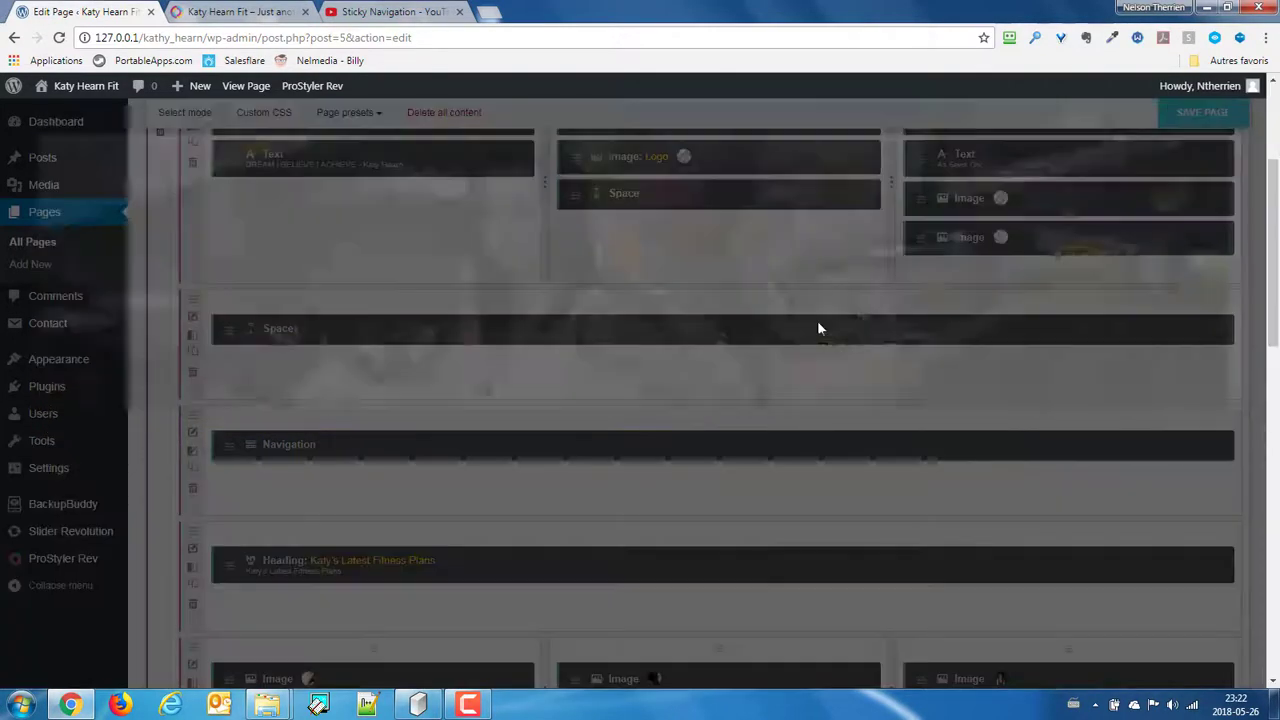
click(281, 320)
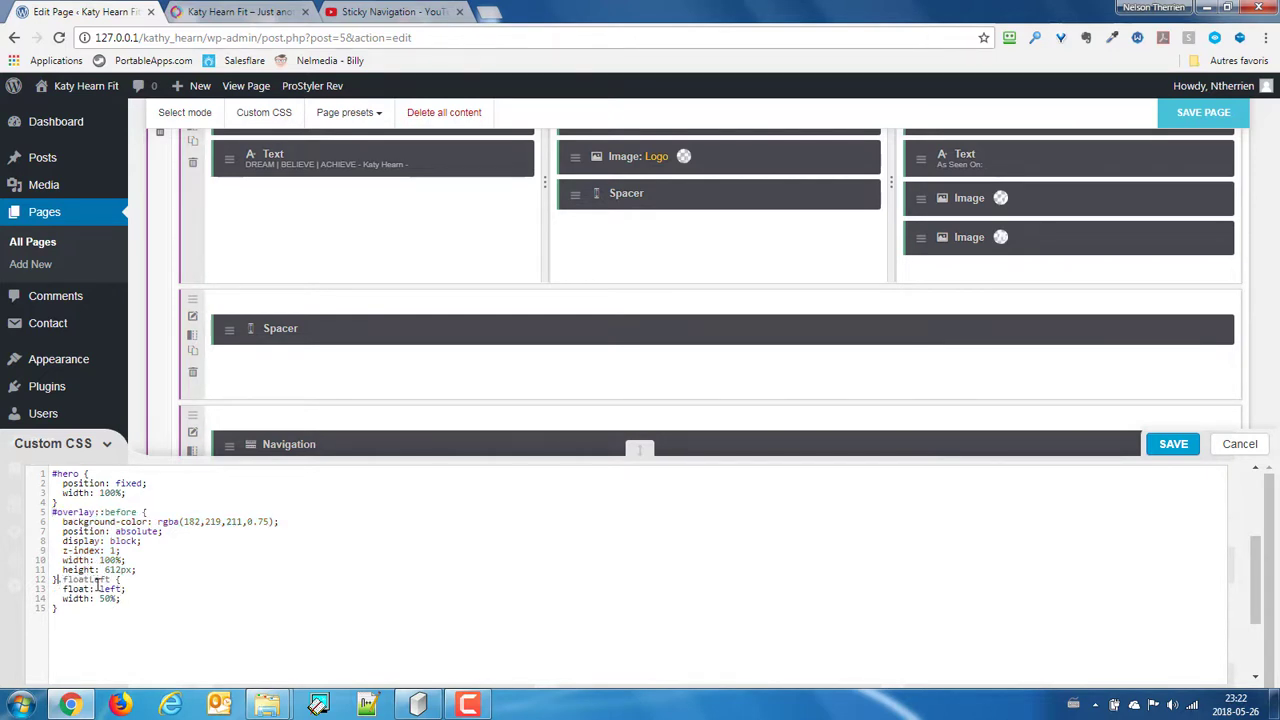
click(1174, 448)
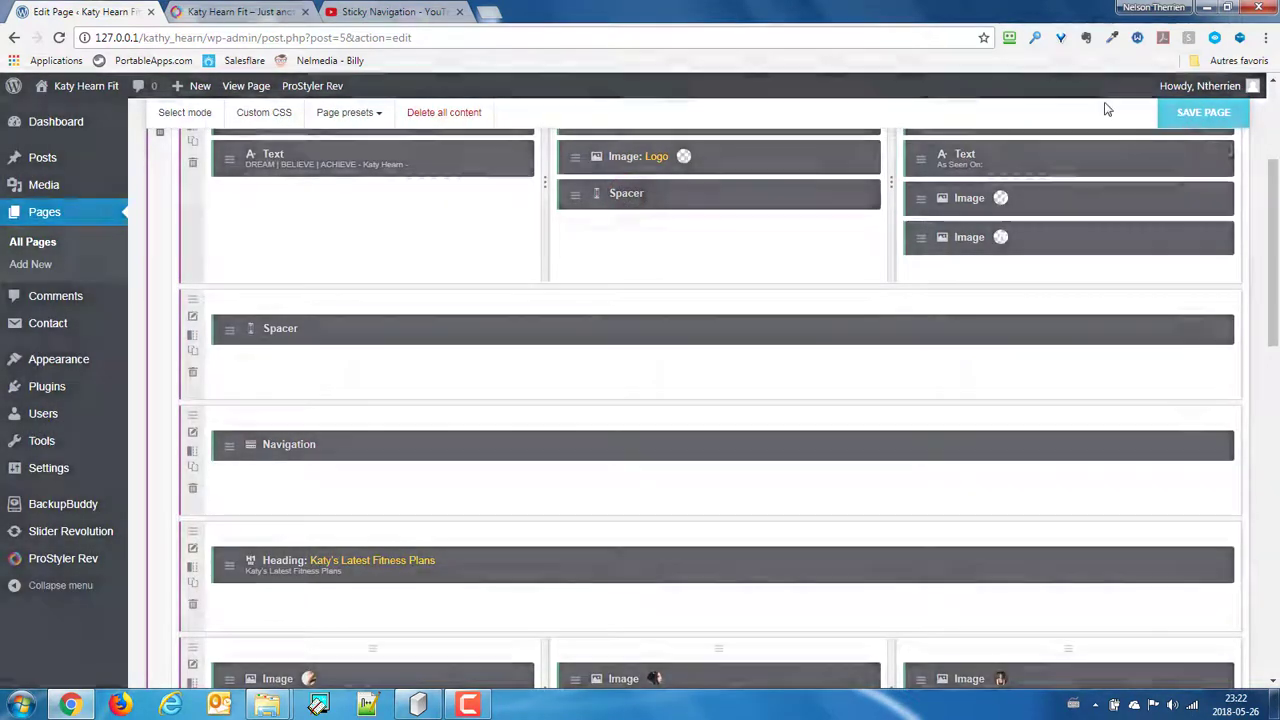
click(1190, 117)
Step: Reload the live home page to show the teal tint over the hero, with DevTools open
click(240, 10)
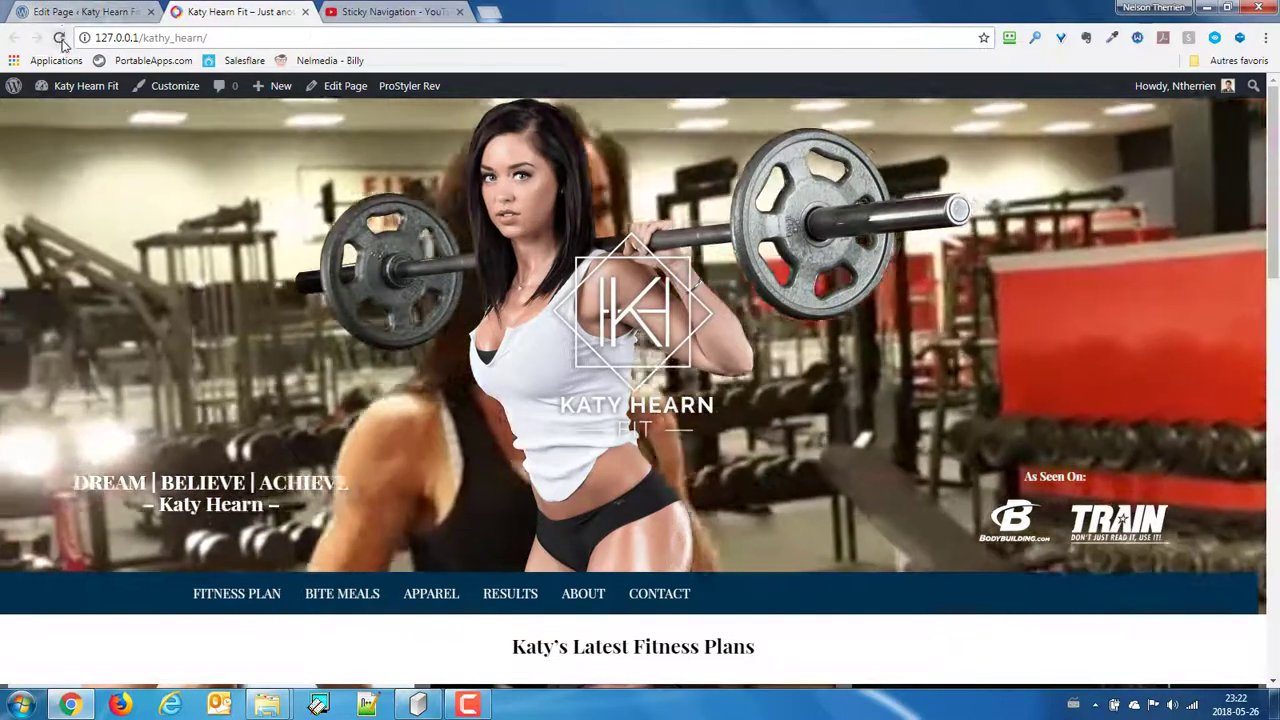
click(59, 37)
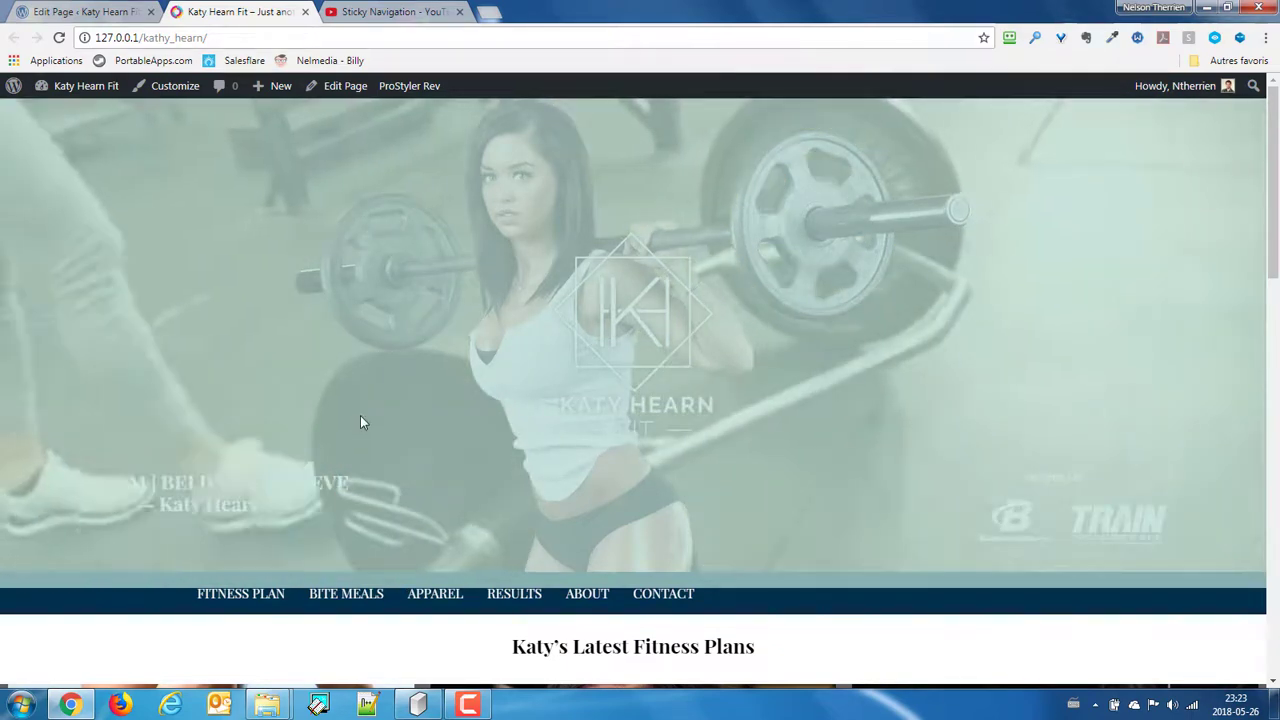
key(ctrl+shift+i)
Step: Inspect the hero's overlay element to reach the #overlay::before rule in Styles
click(13, 473)
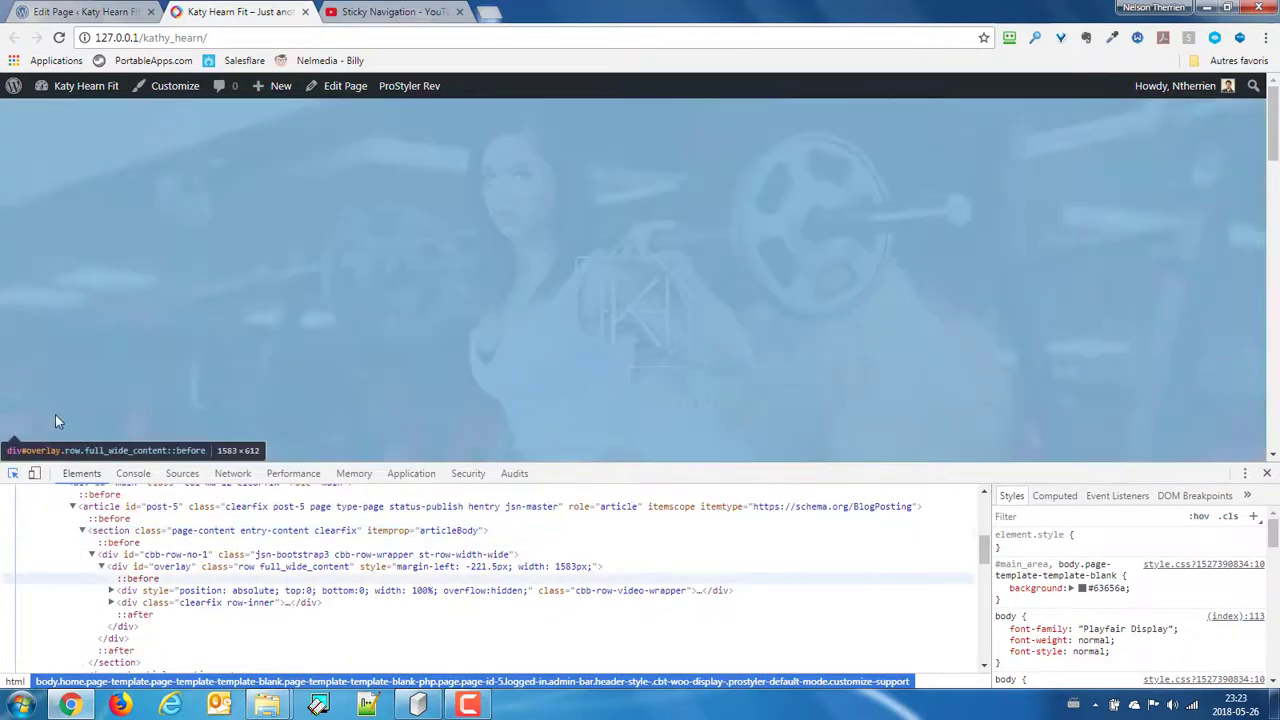
click(56, 418)
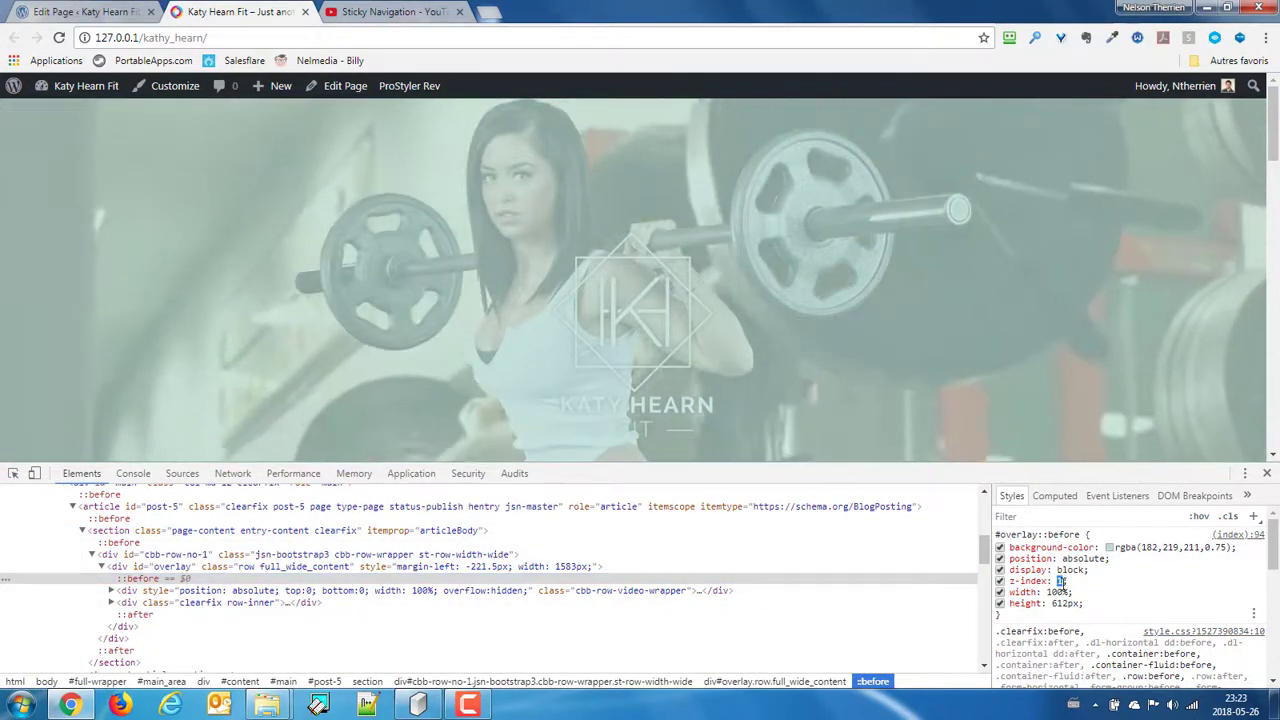
click(1062, 583)
text(d)
key(Tab)
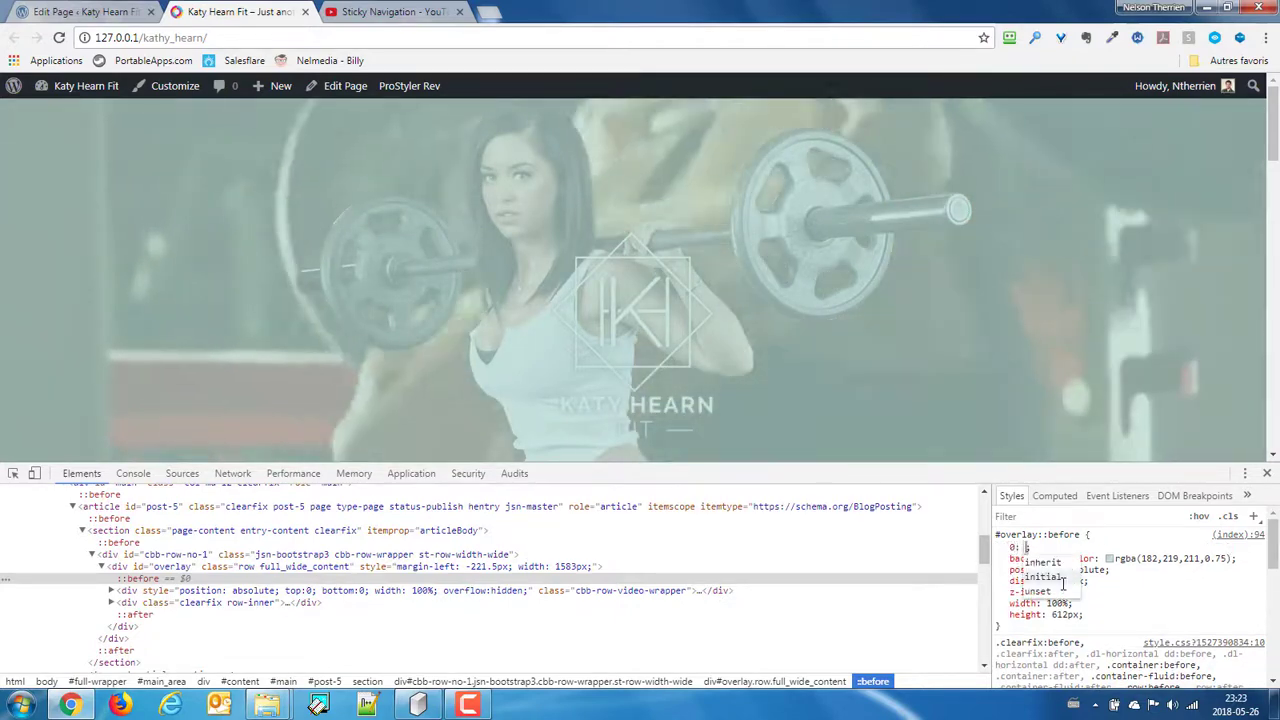
key(Escape)
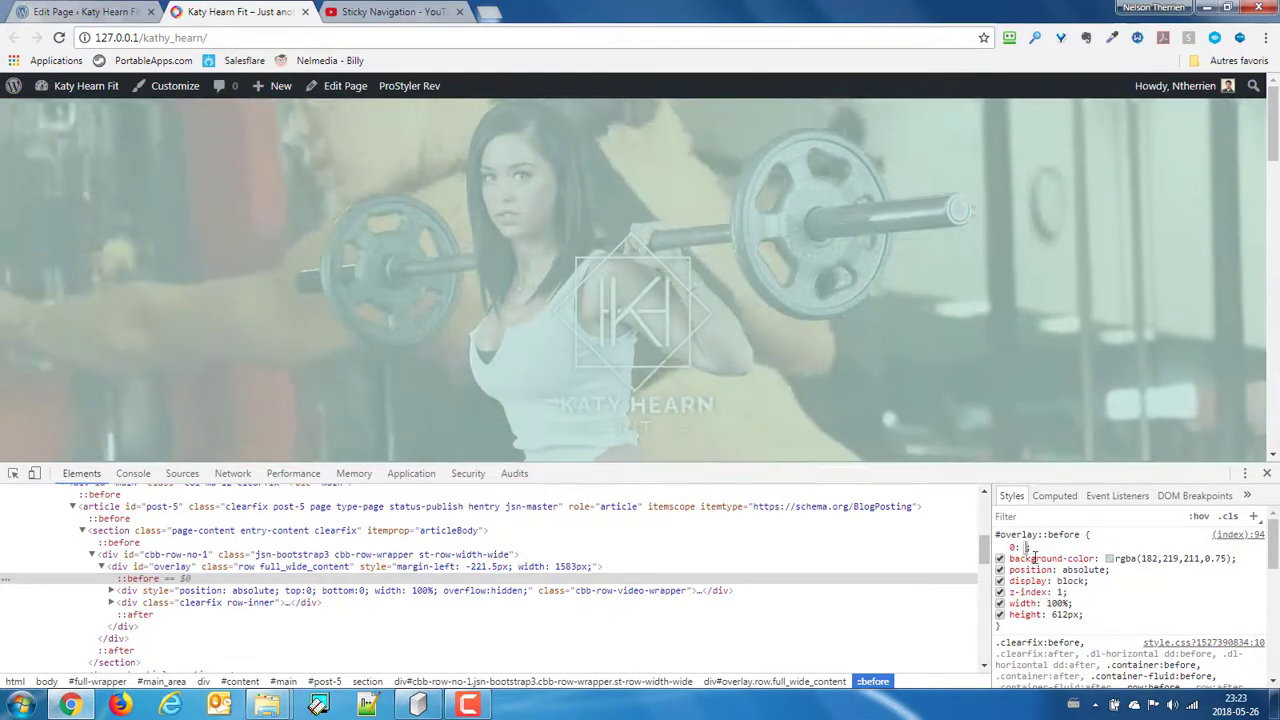
Step: Change the #overlay::before z-index to 0
click(1062, 583)
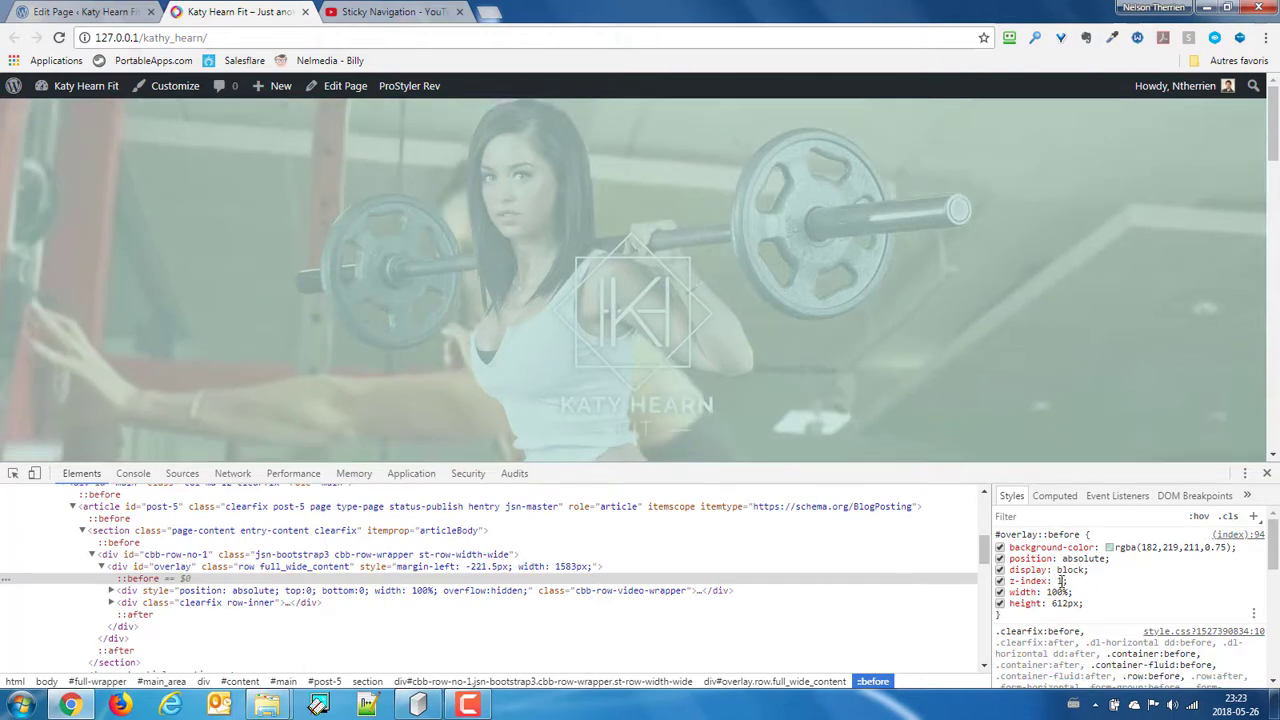
text(0)
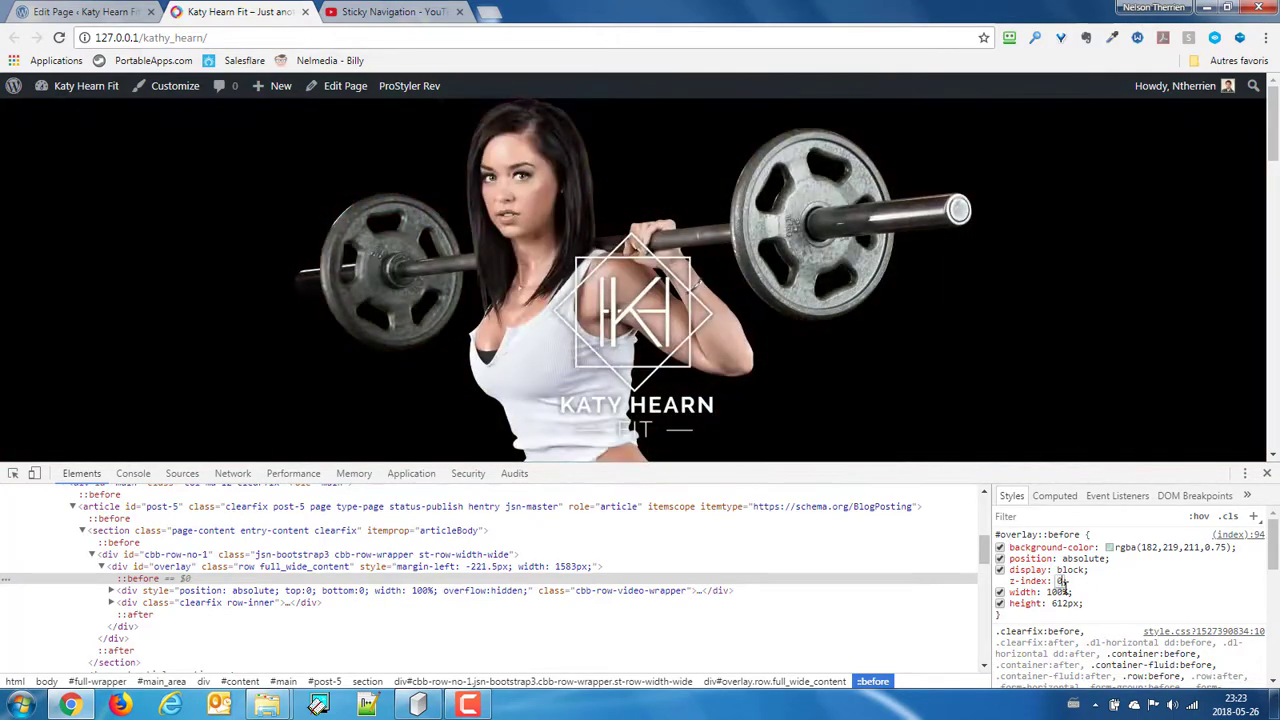
key(Tab)
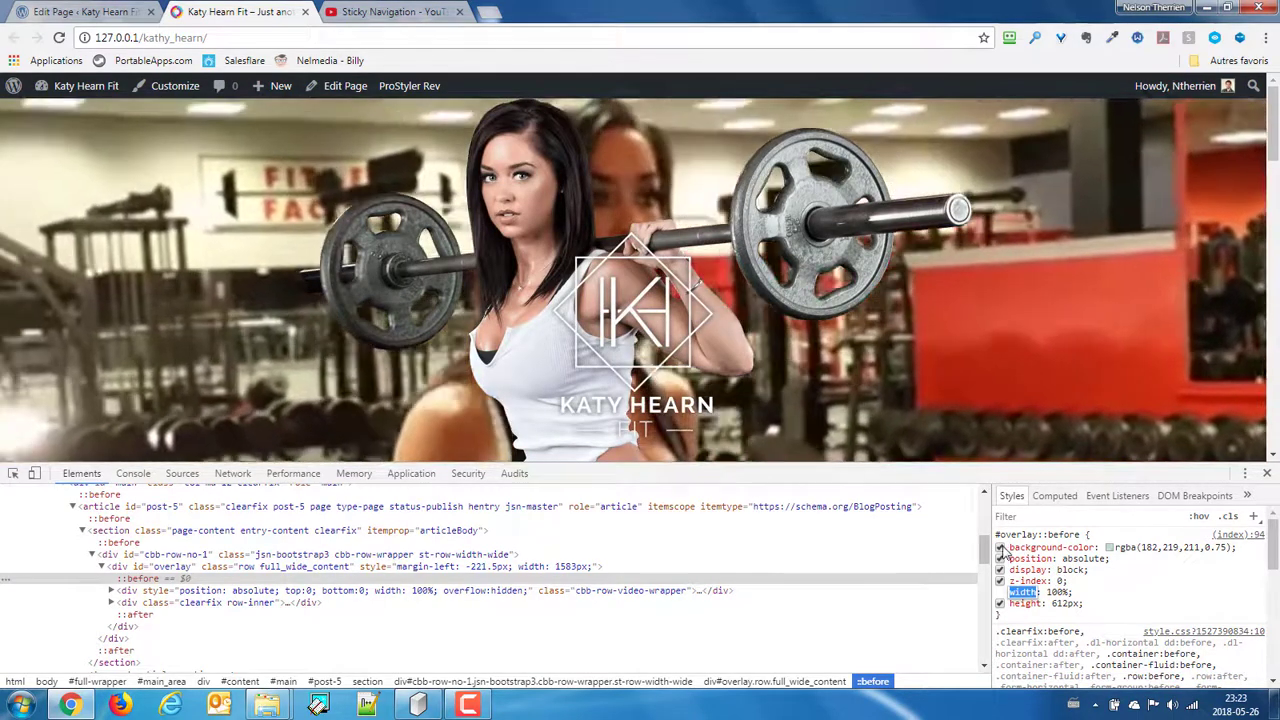
key(Escape)
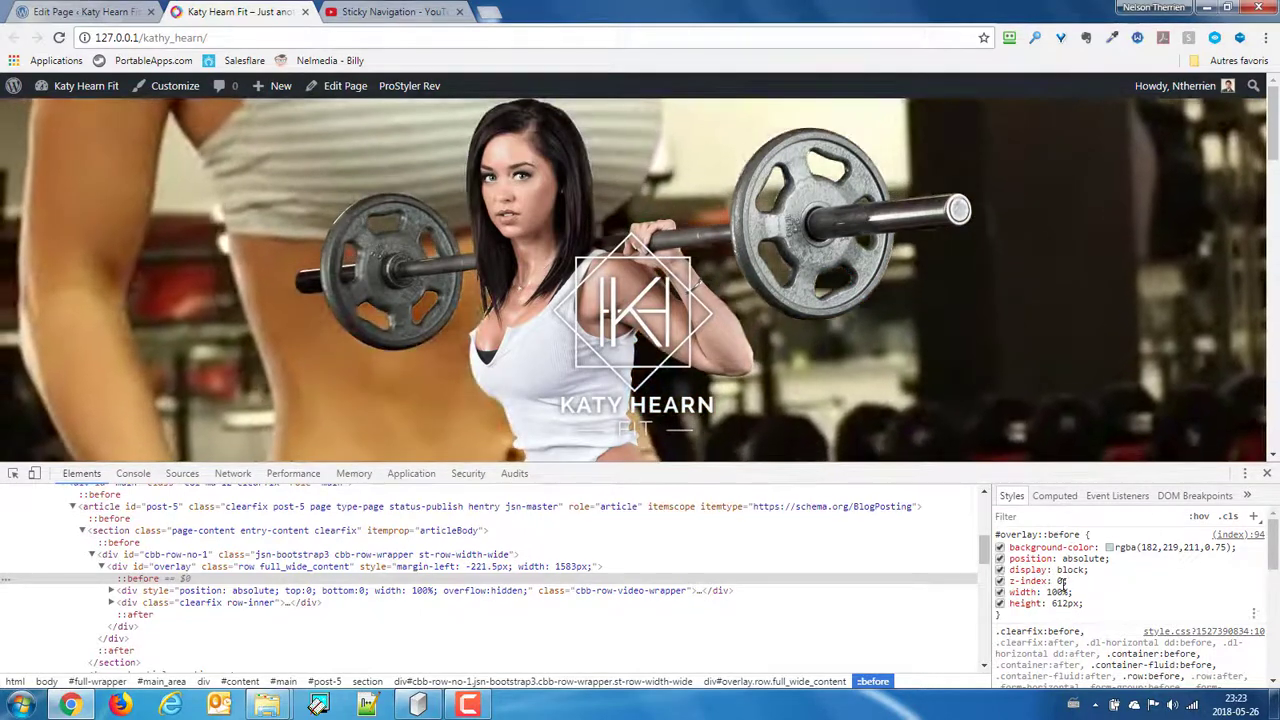
click(1012, 586)
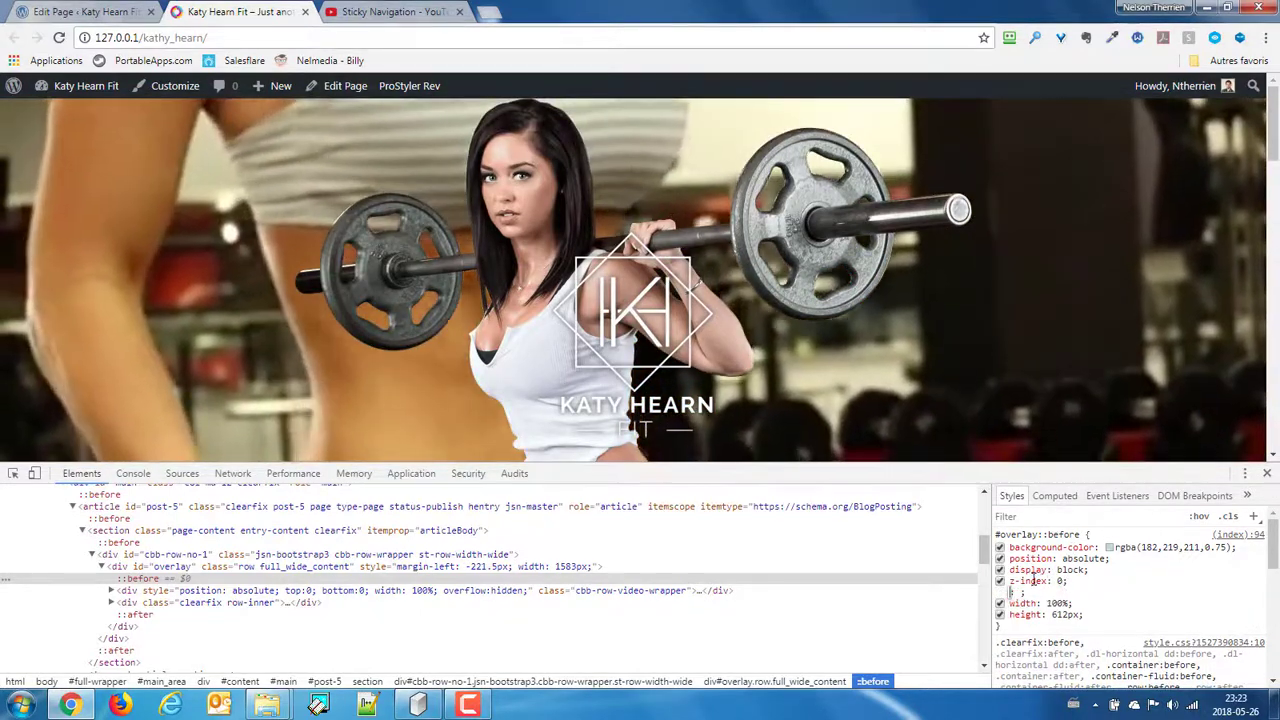
key(Escape)
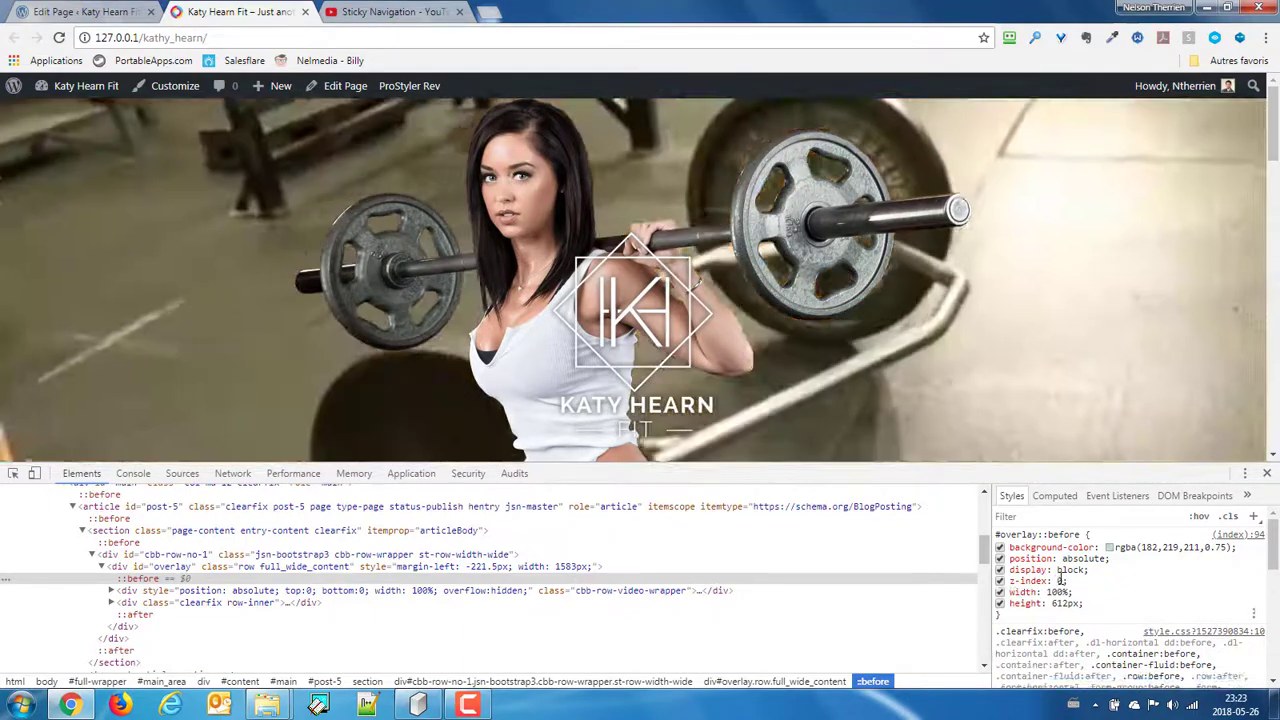
Step: Set the #overlay::before z-index back to 1 and close DevTools
click(1061, 580)
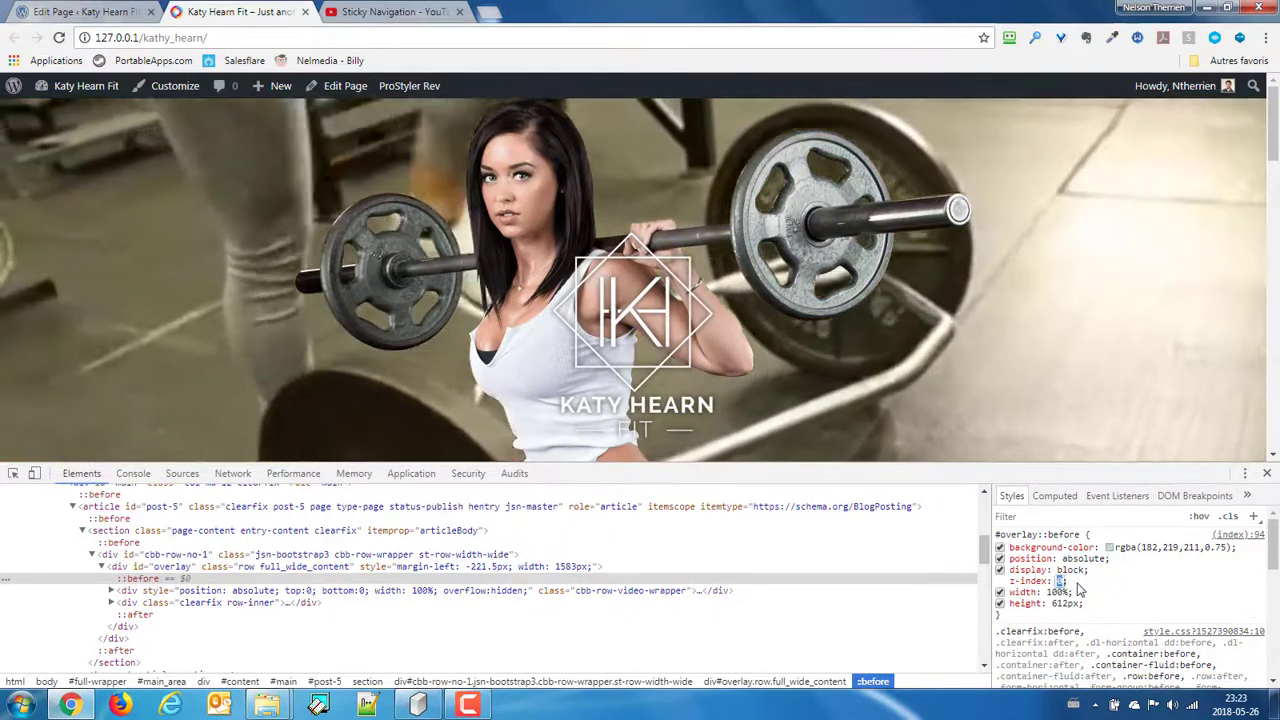
text(1)
key(Tab)
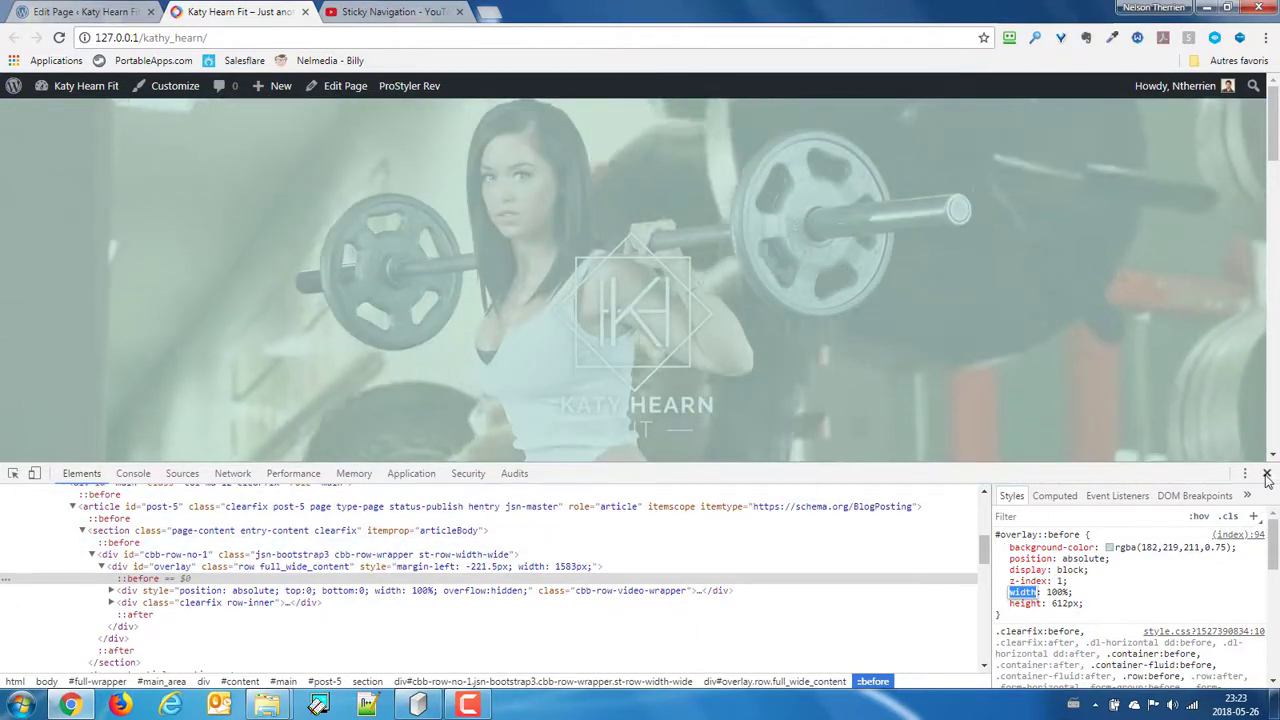
click(1267, 473)
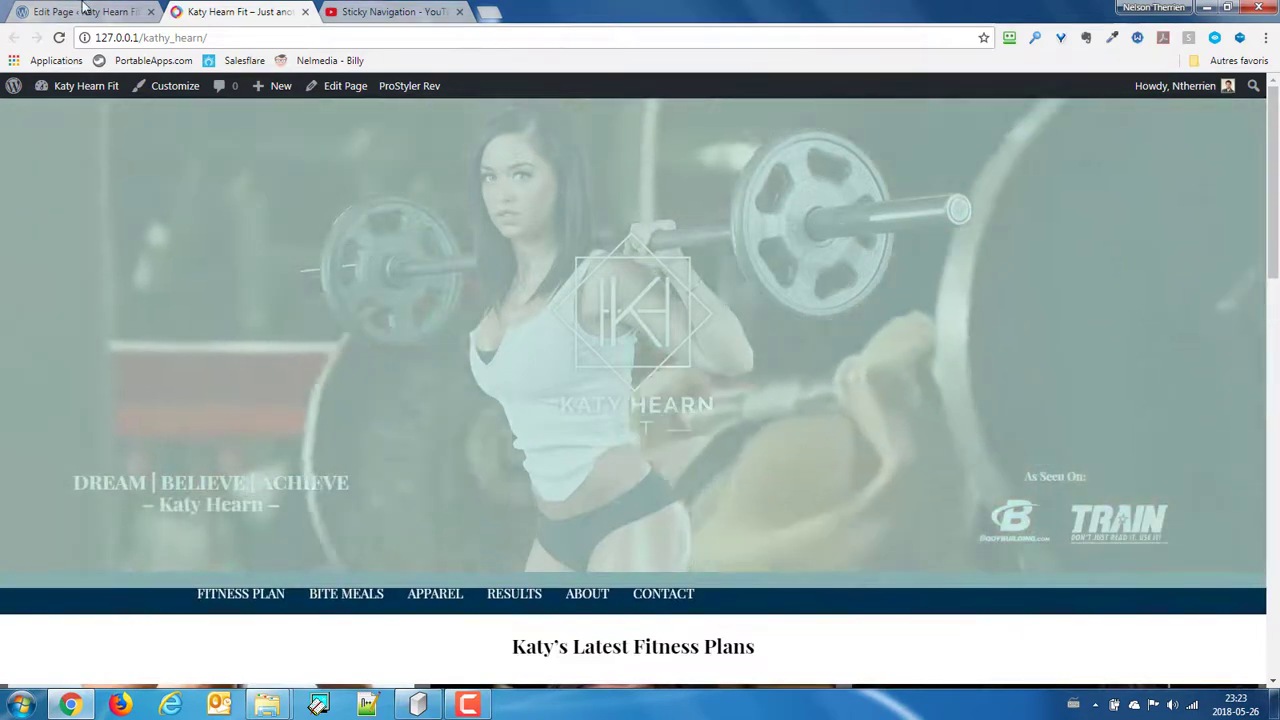
Step: Delete the #overlay::before rule (lines 5–11) from Custom CSS, leaving #hero and .floatLeft
click(85, 11)
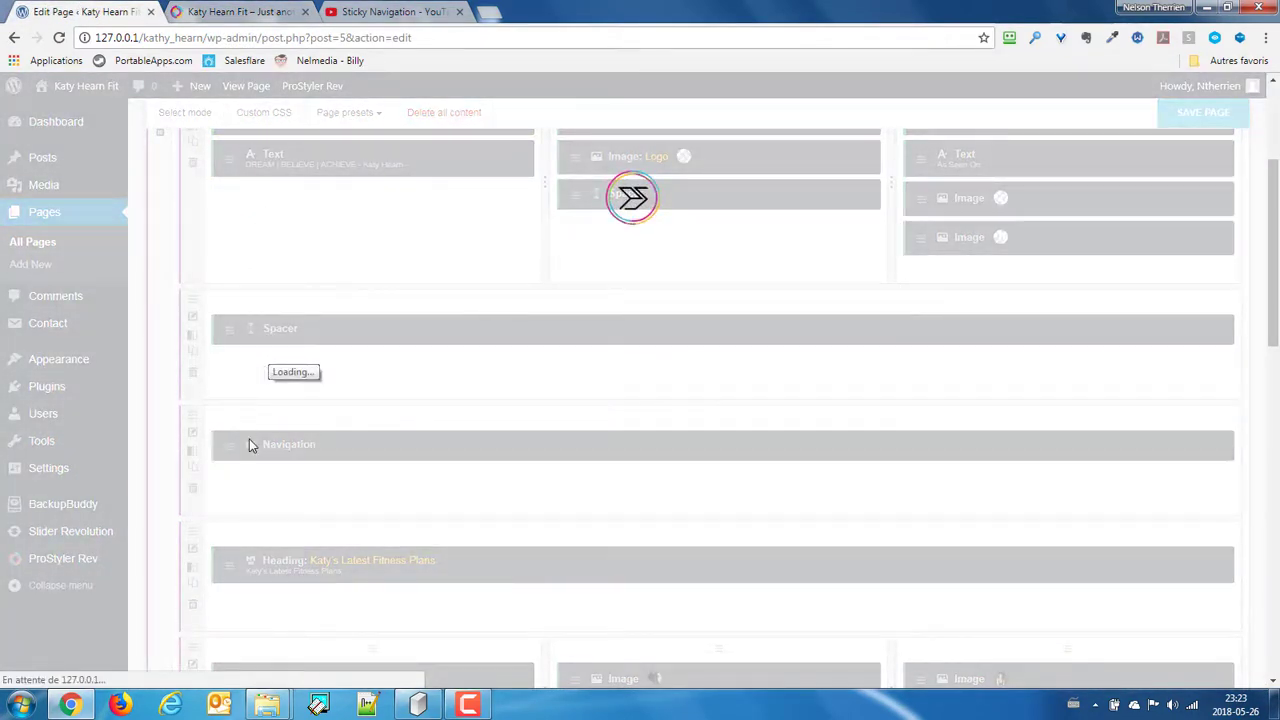
scroll(203, 633, down, 3)
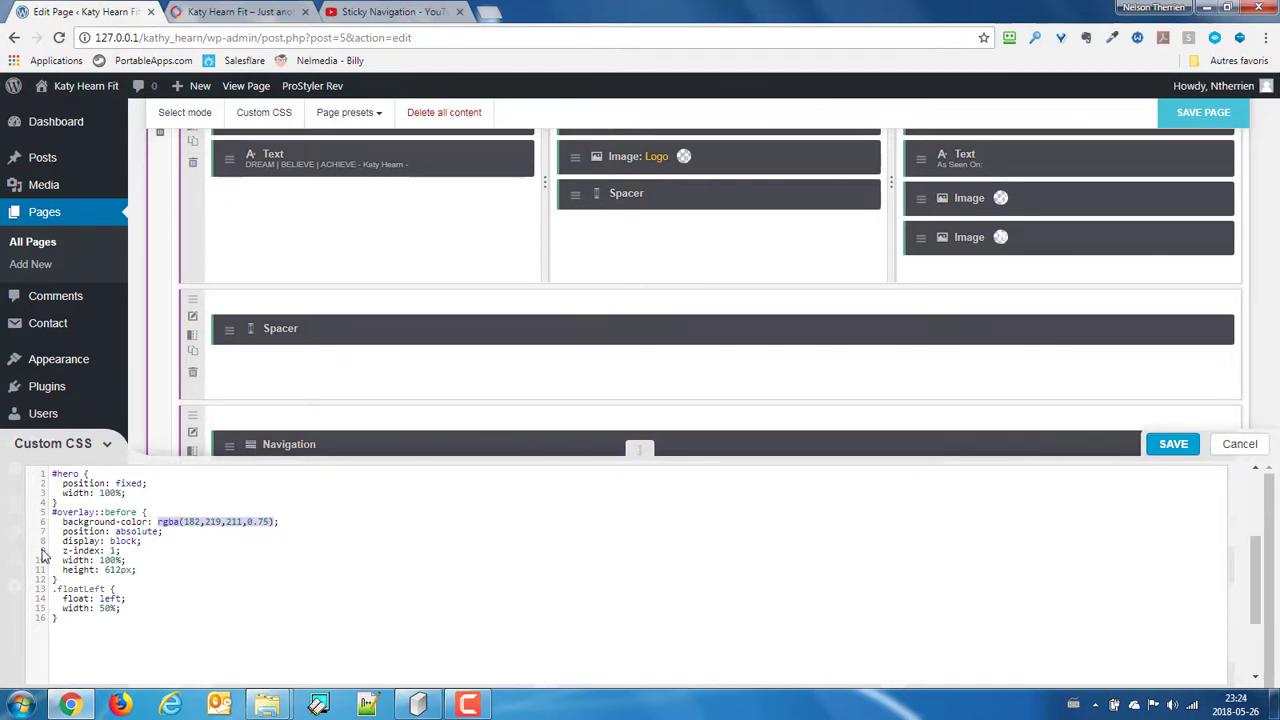
drag(62, 578, 22, 516)
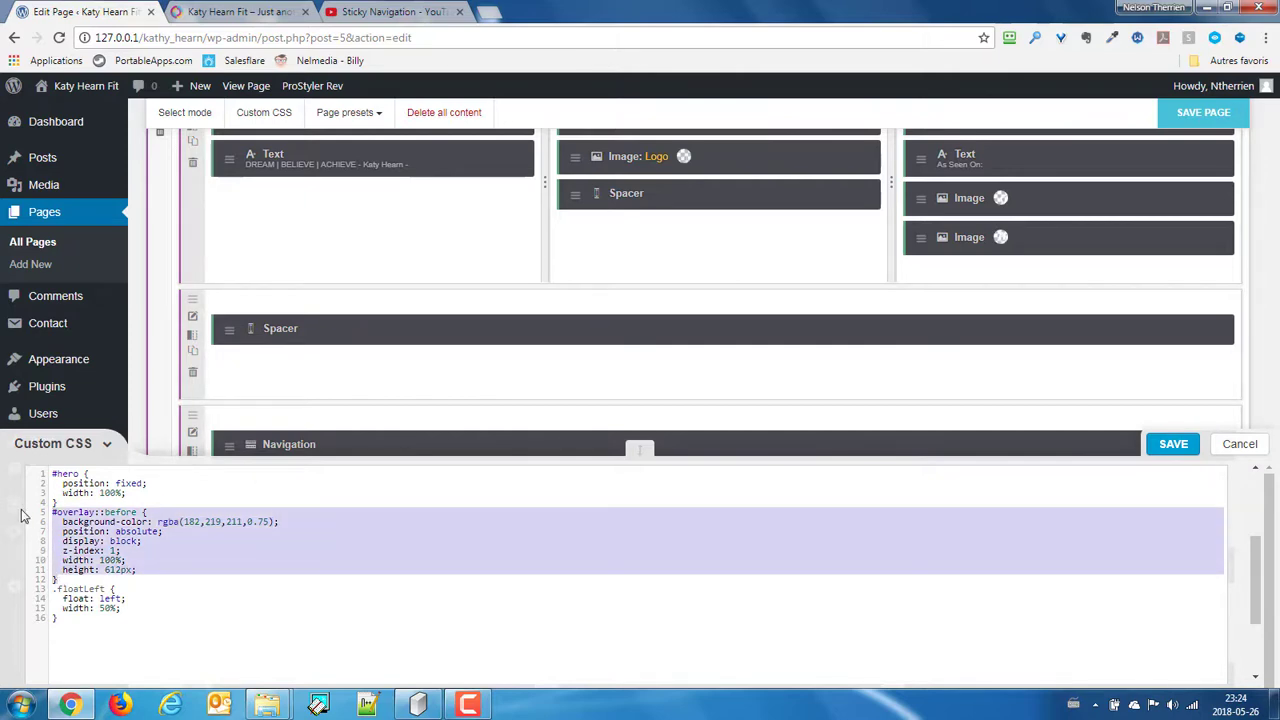
key(Delete)
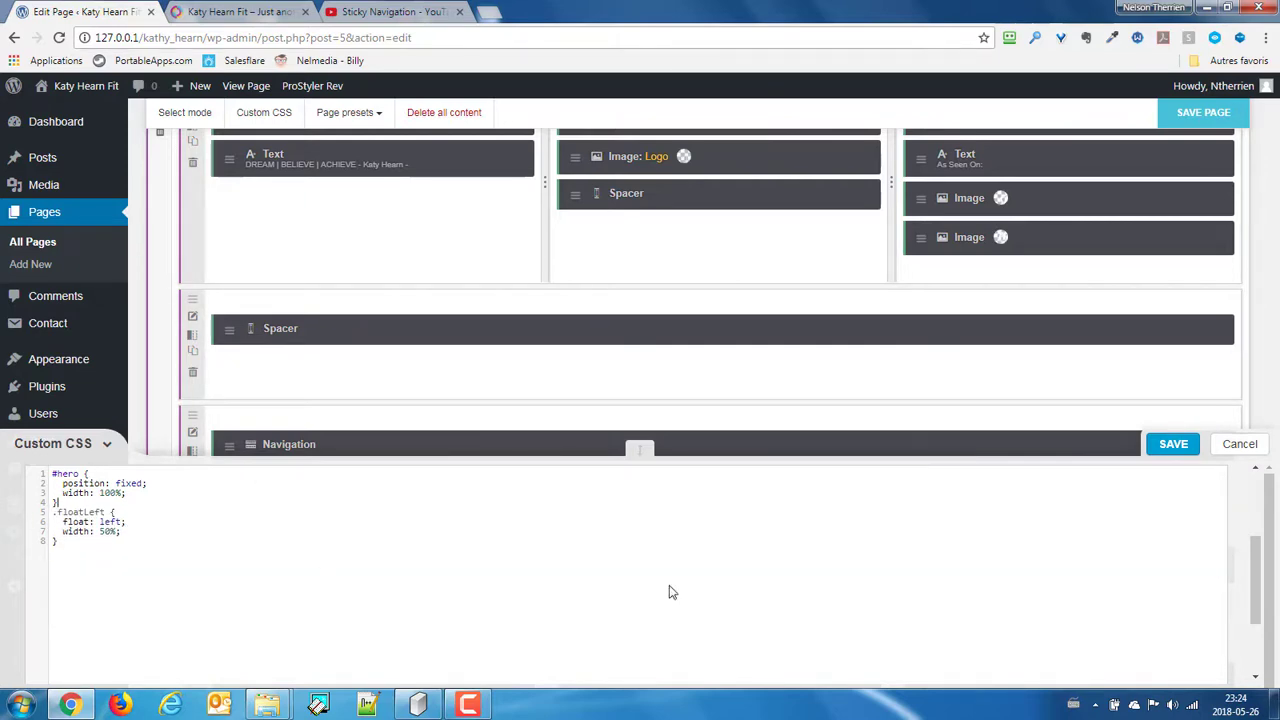
Step: Save the trimmed custom CSS and bring up the hero row's settings
click(1178, 444)
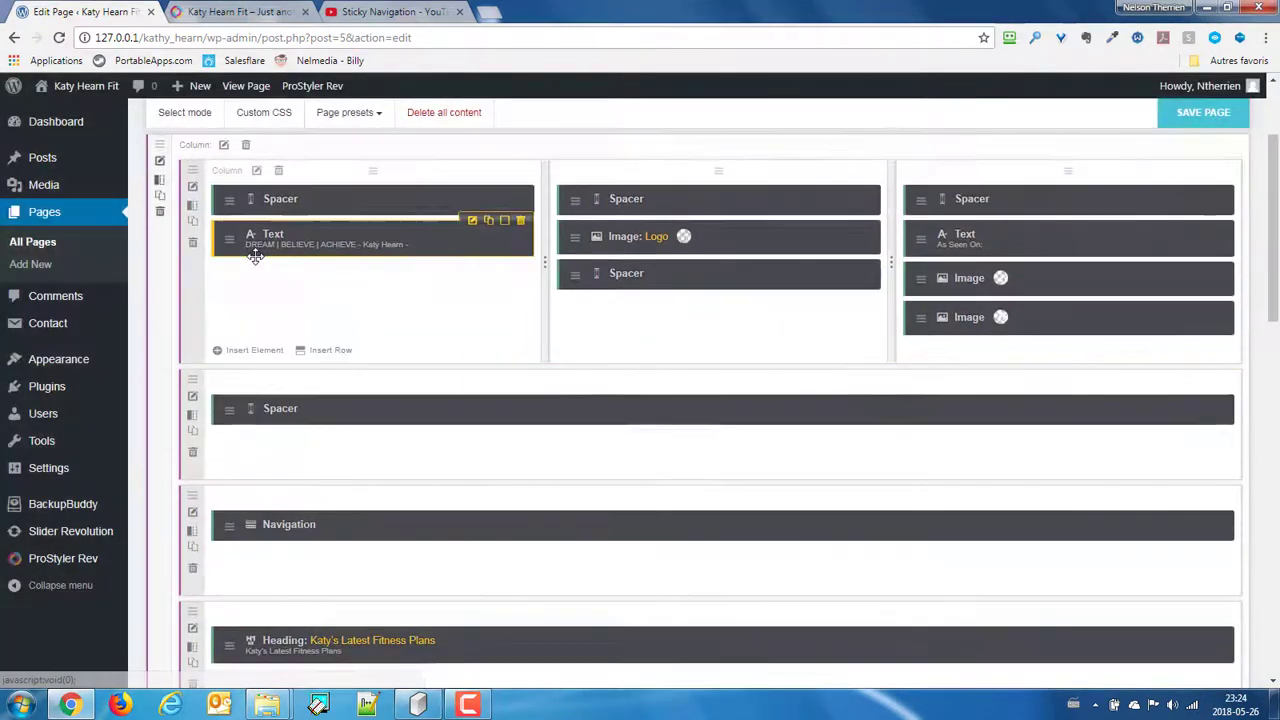
scroll(220, 240, up, 1)
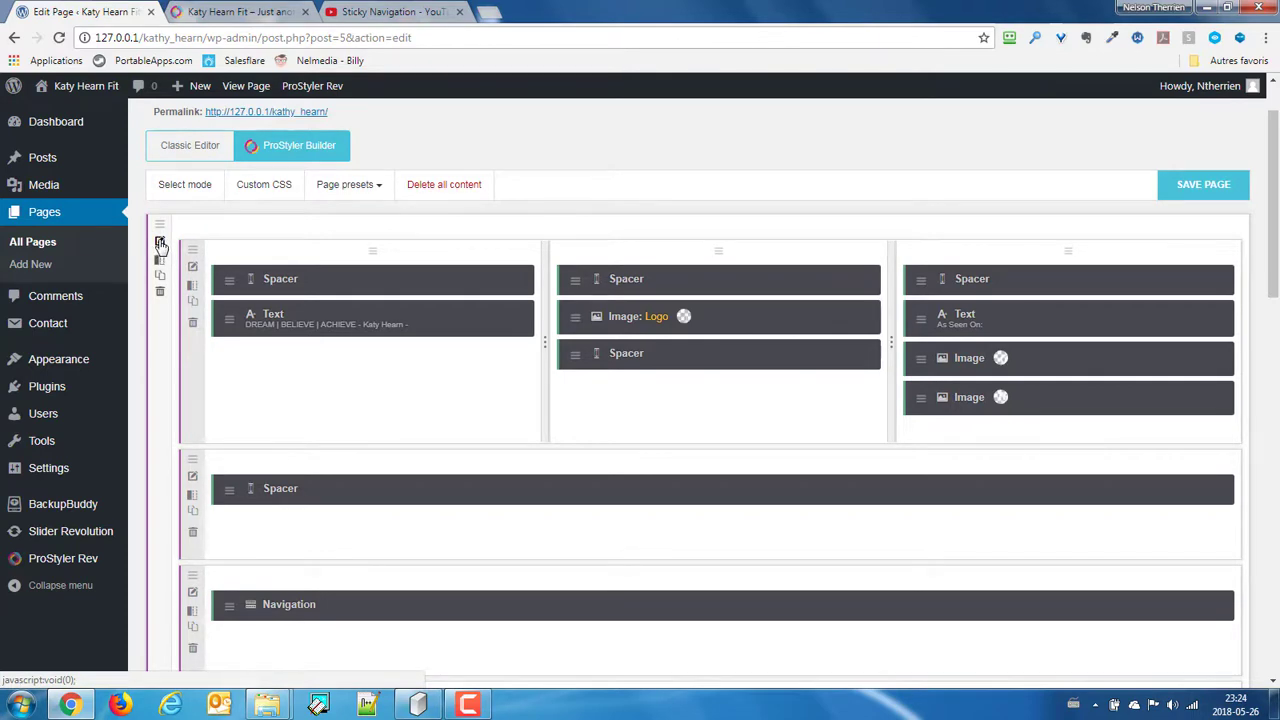
click(160, 244)
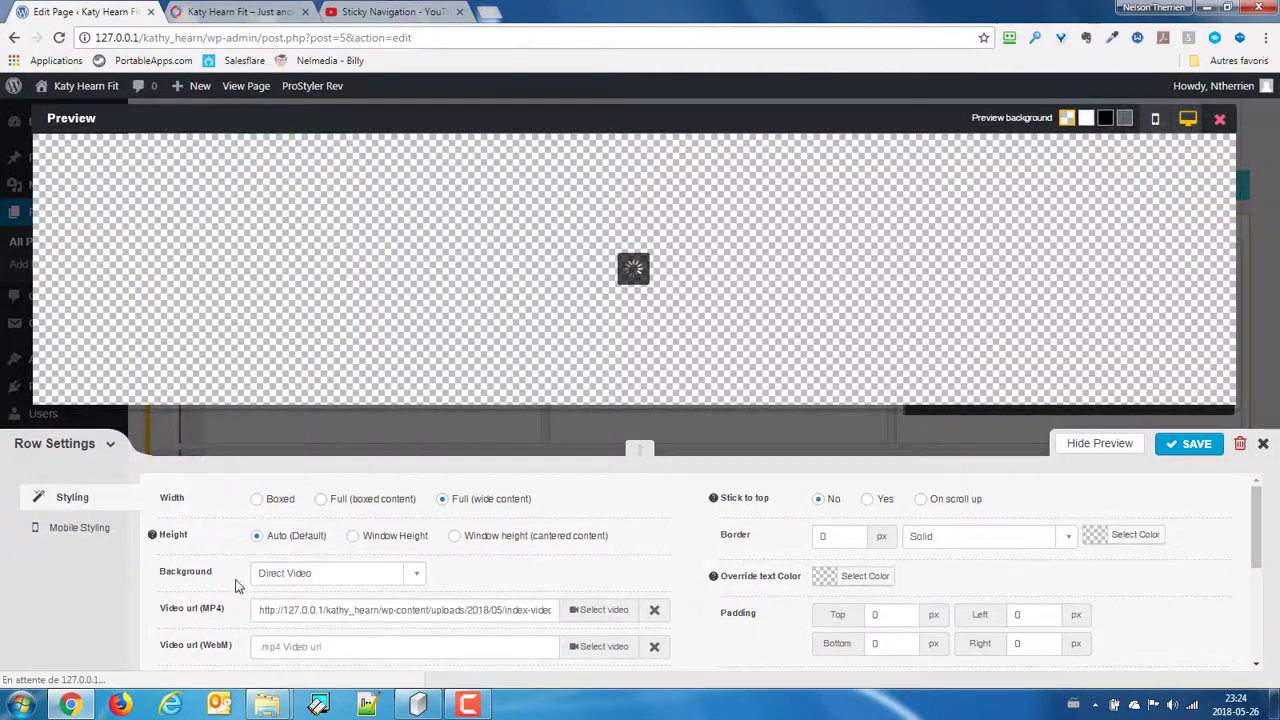
scroll(260, 600, down, 4)
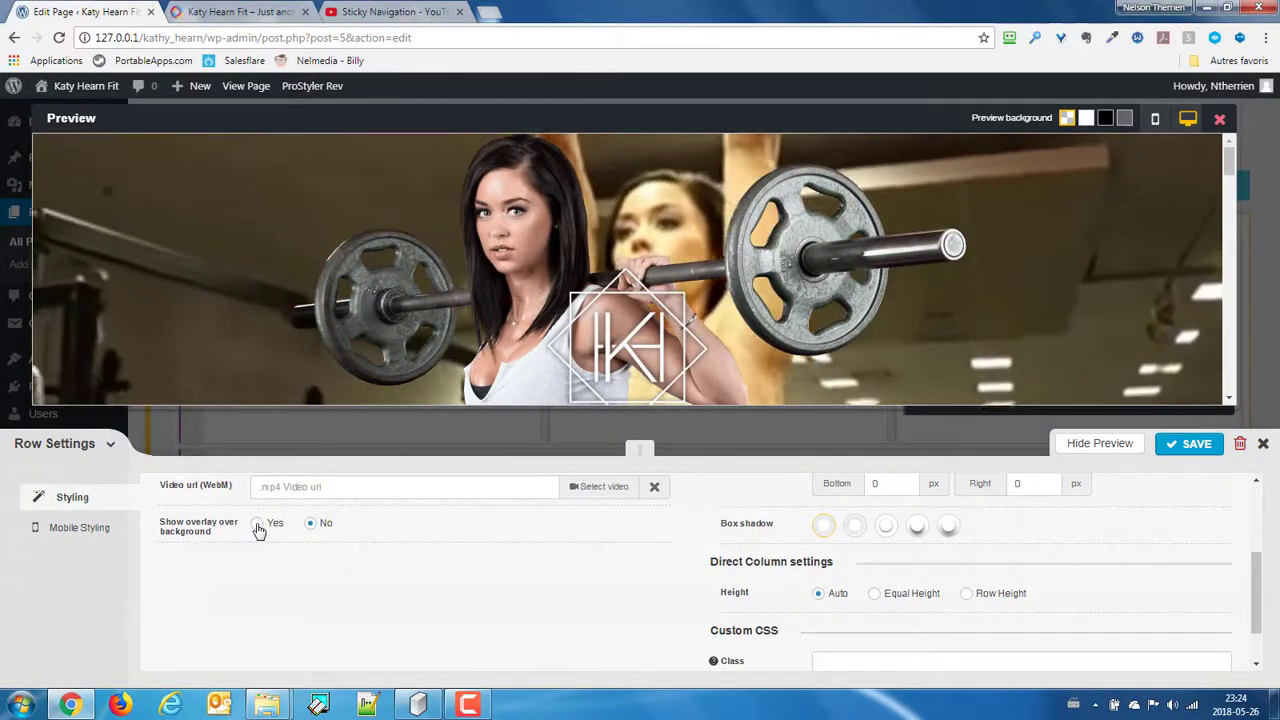
Step: Turn on the hero row's video overlay in #b6dbd3 at 75% opacity and save
click(258, 524)
click(285, 560)
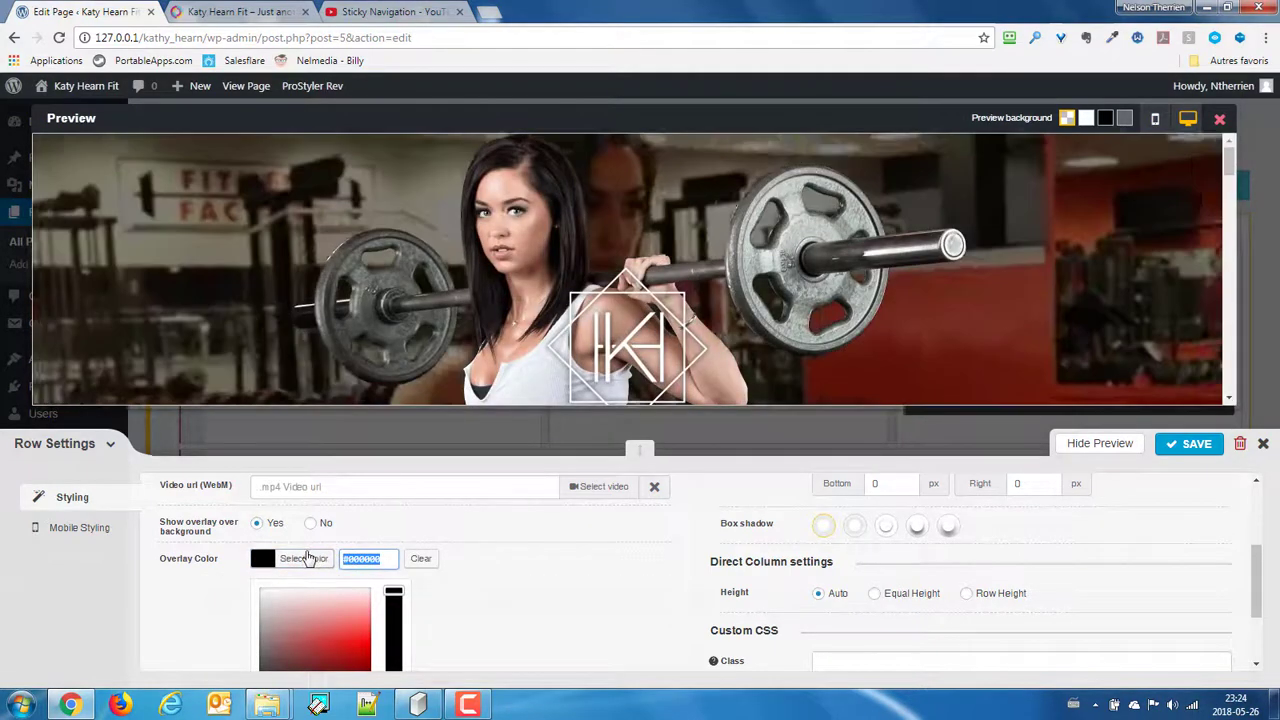
text(#b6dbd3)
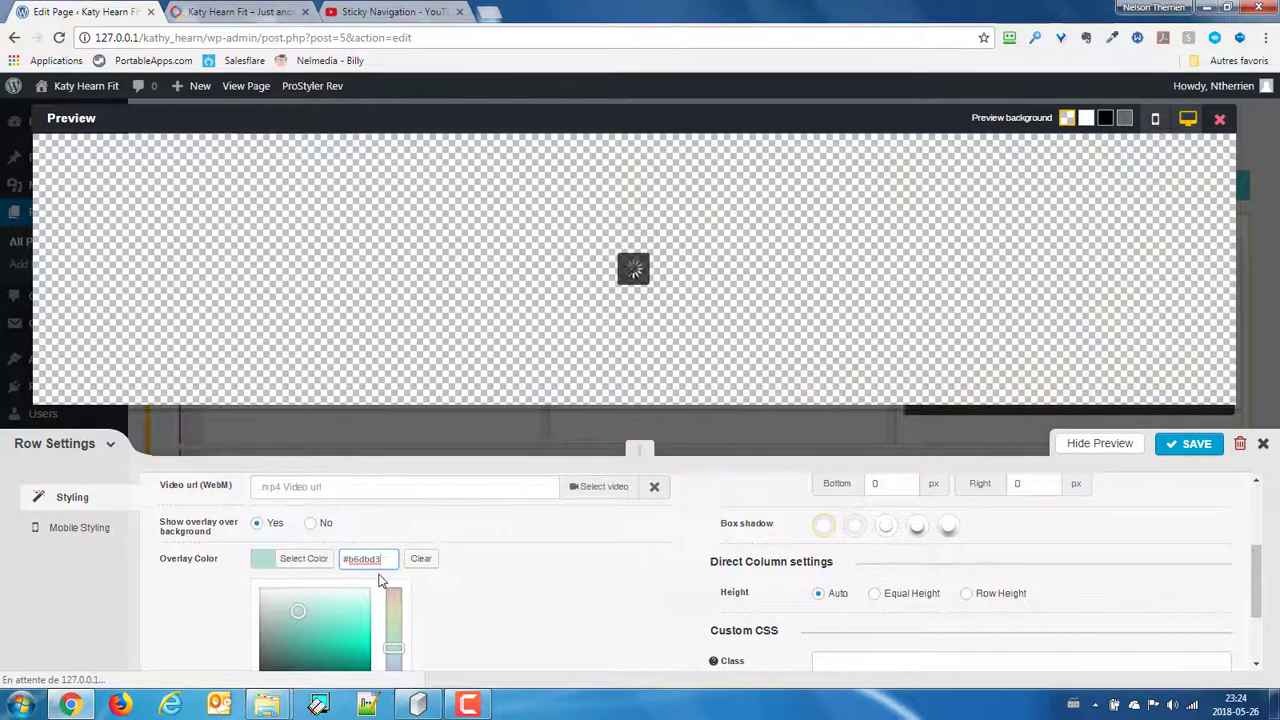
click(480, 616)
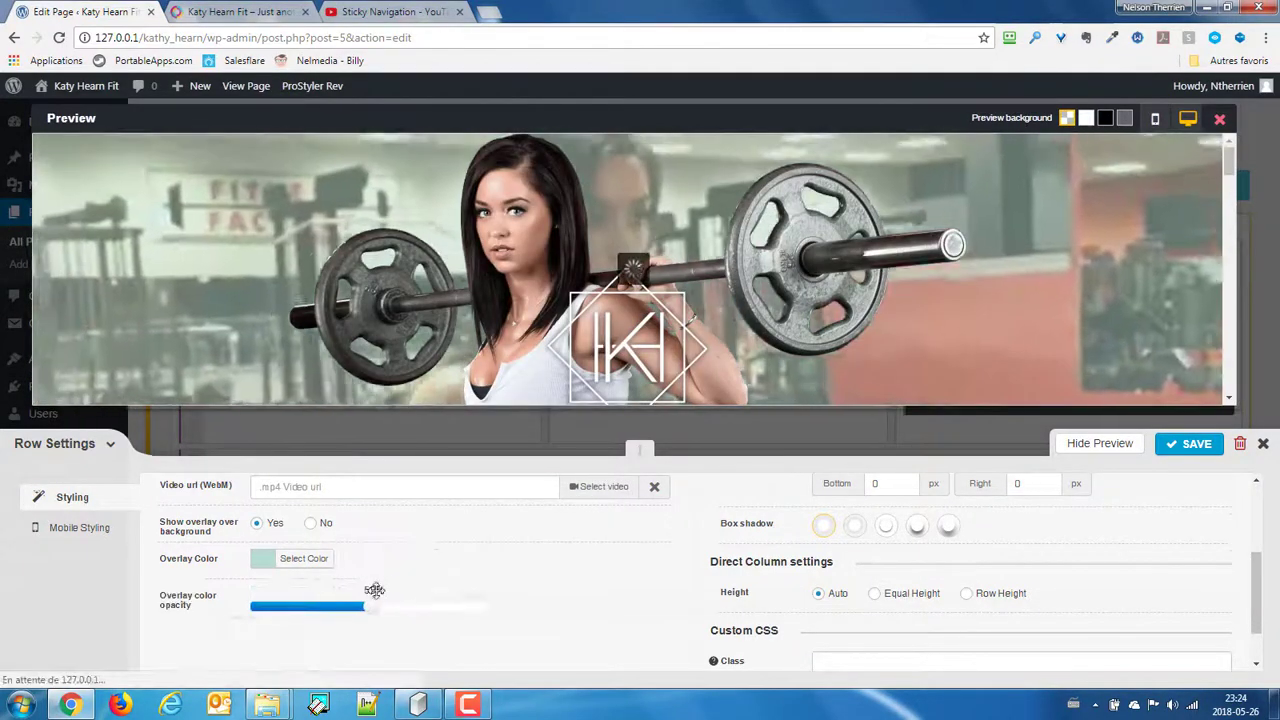
drag(371, 604, 443, 614)
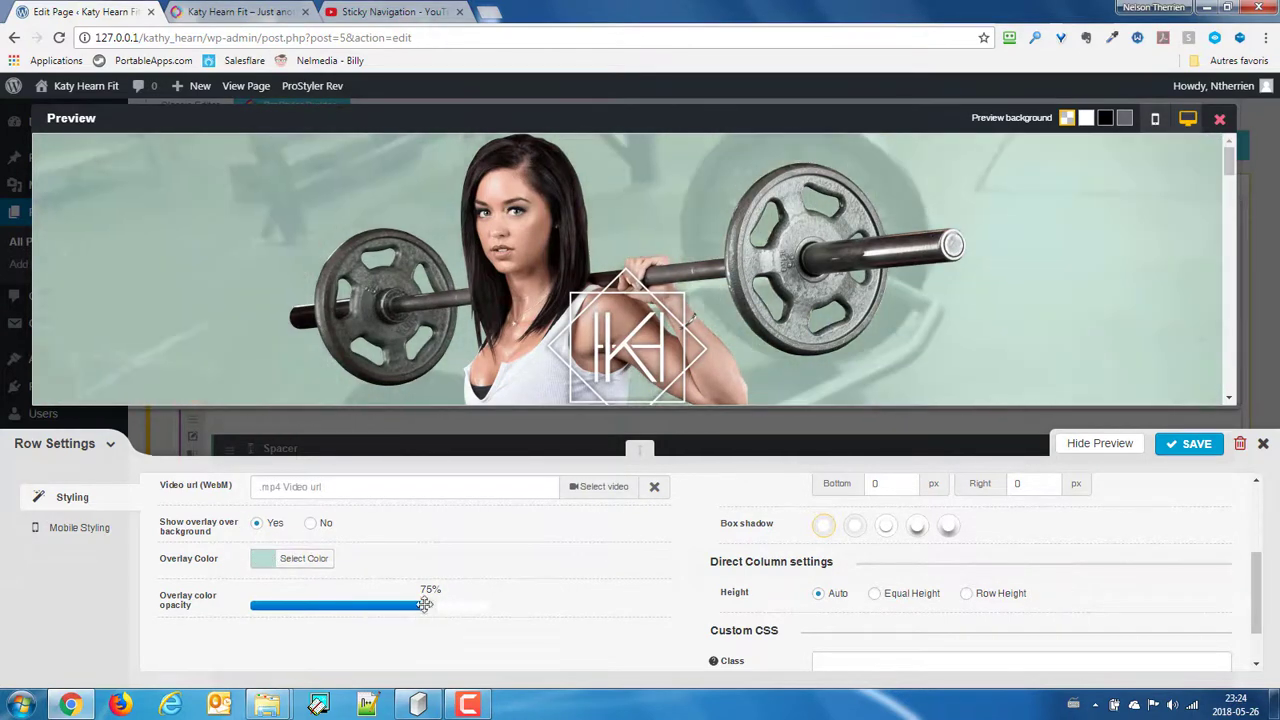
click(1189, 446)
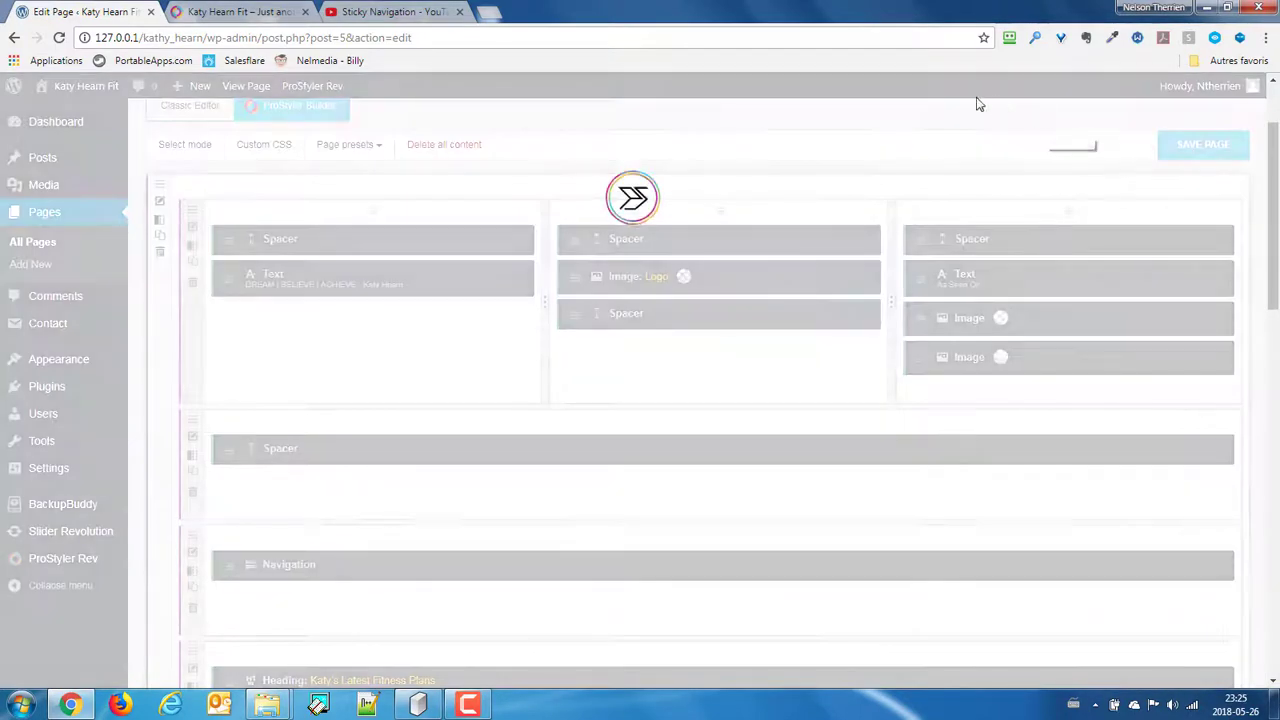
Step: View the live home page and scroll down and up to check the teal hero and sticky menu
click(220, 14)
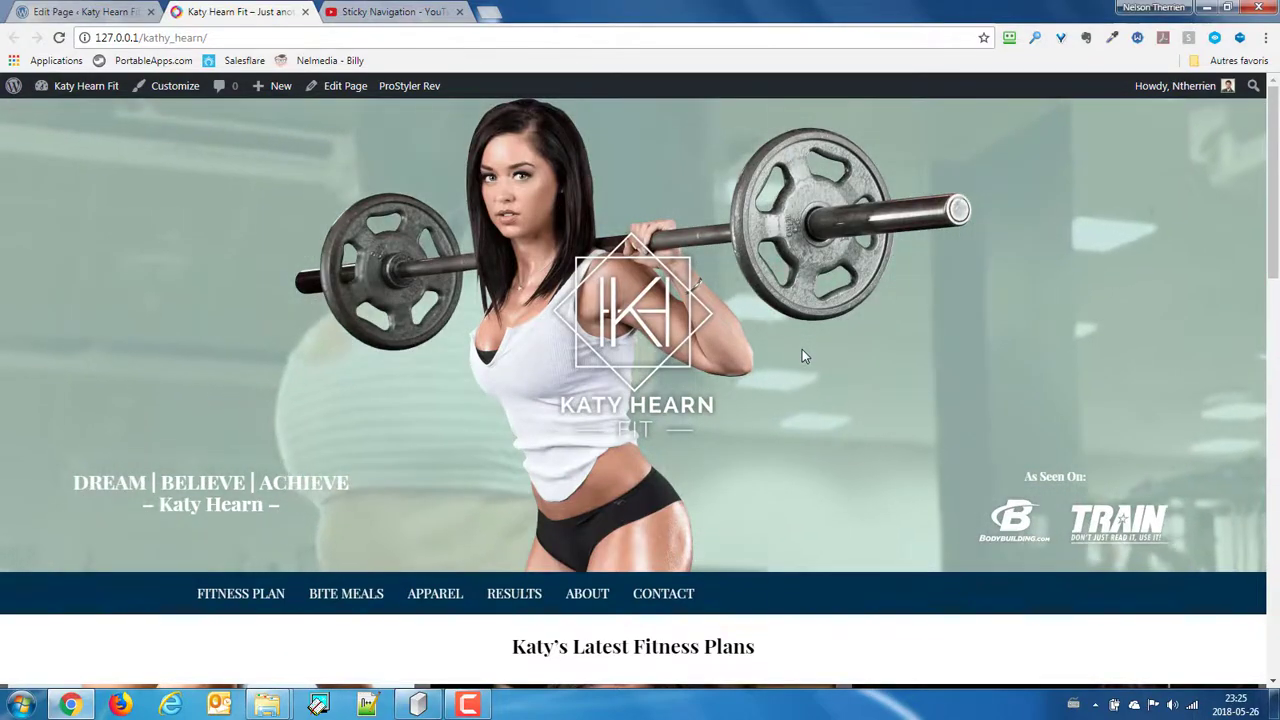
scroll(801, 352, down, 3)
scroll(799, 358, down, 6)
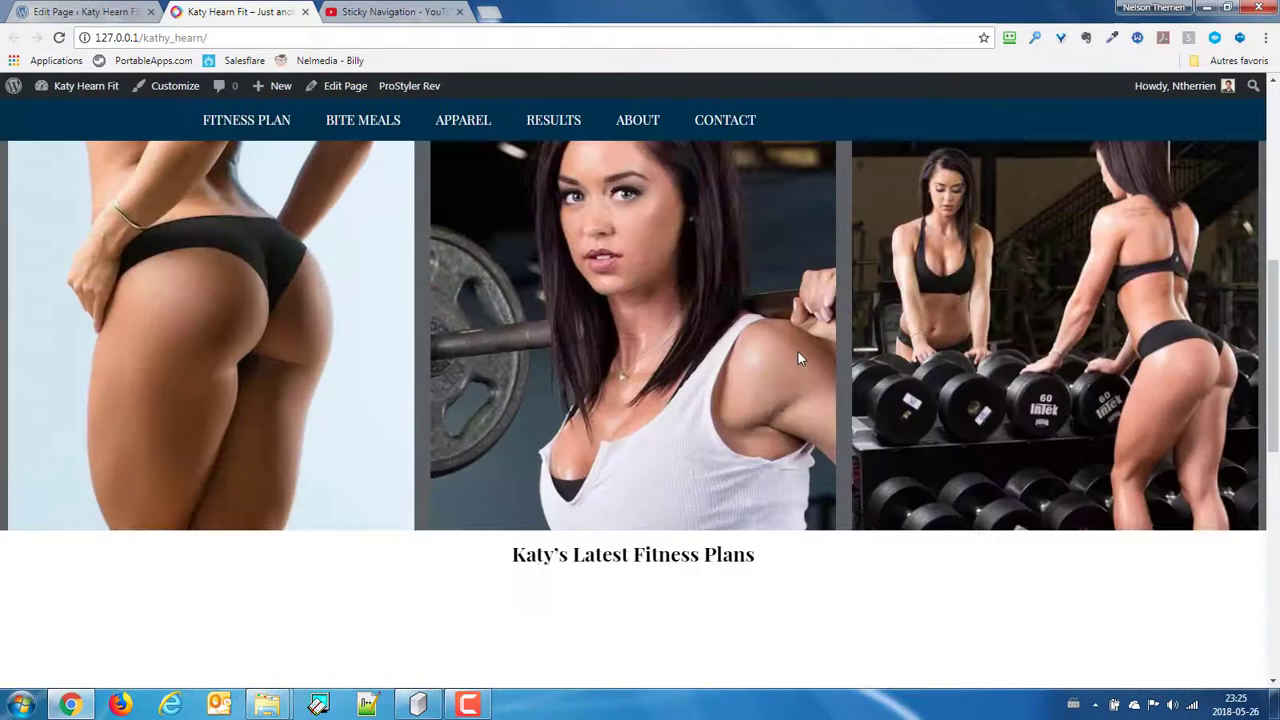
scroll(797, 363, up, 10)
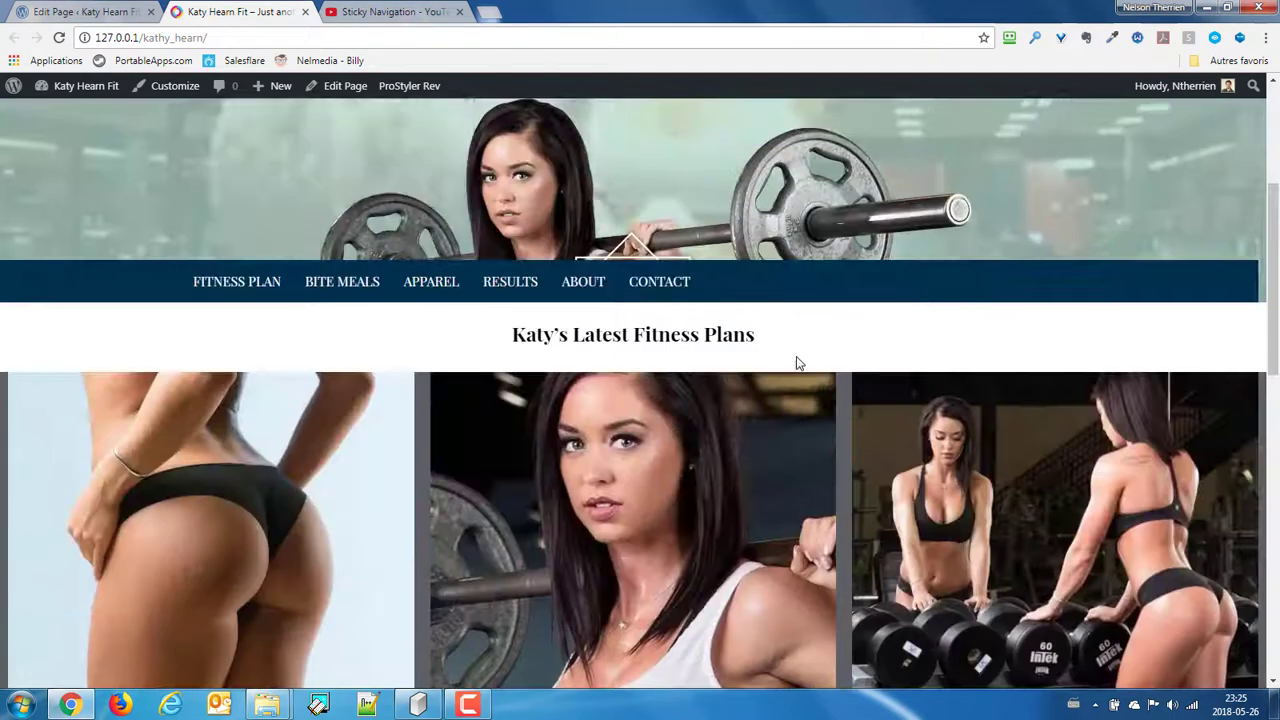